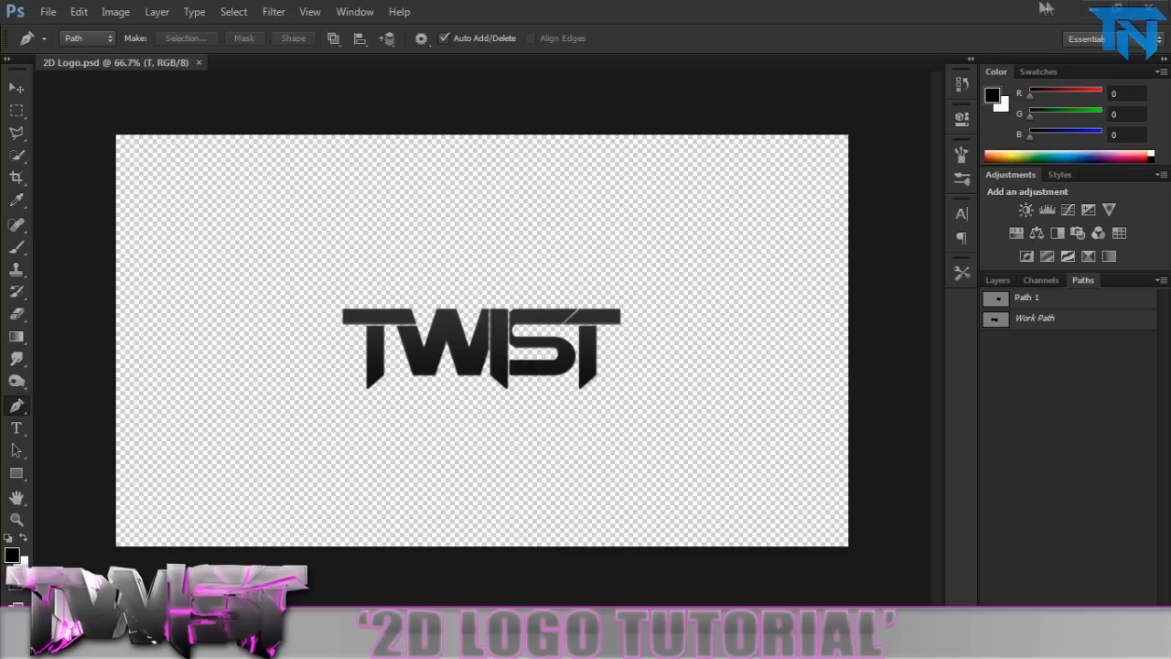
- From the desktop open the TN - Thrausi item, then flick through the document's Layers, Channels and Paths panels
click(1094, 11)
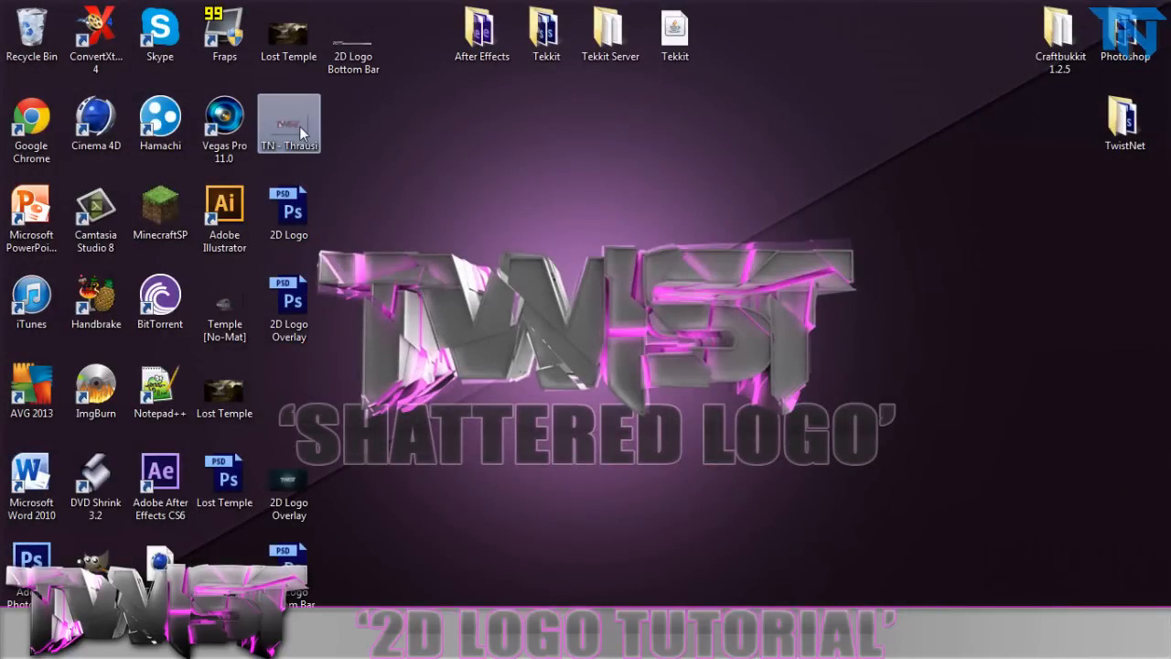
double_click(300, 126)
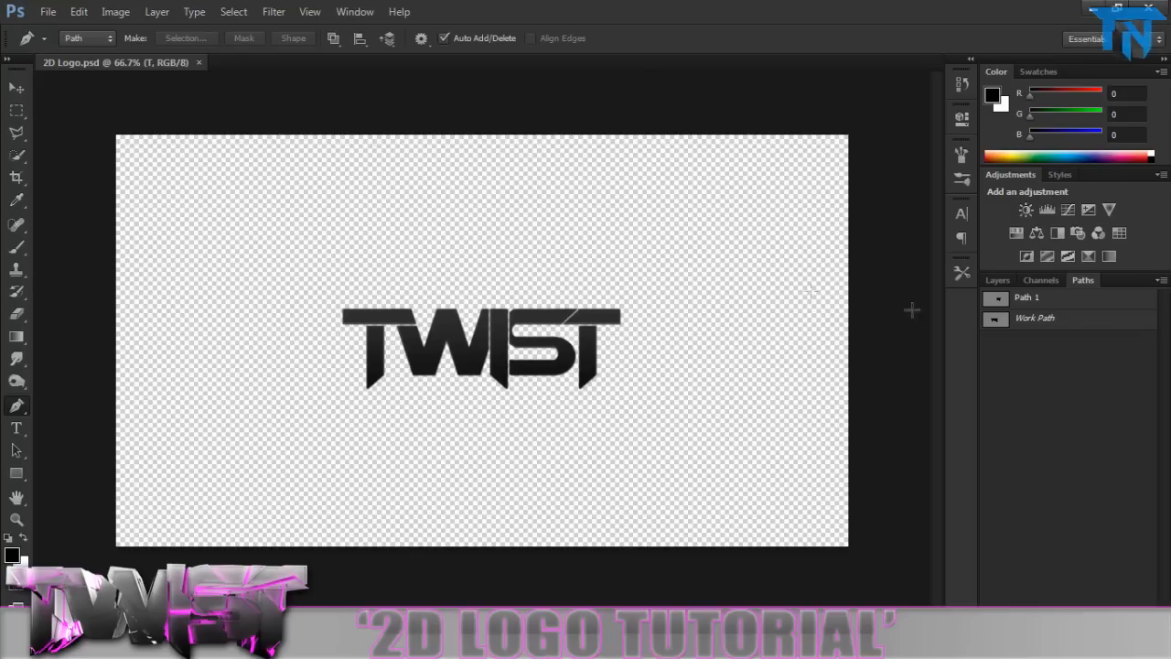
click(1003, 281)
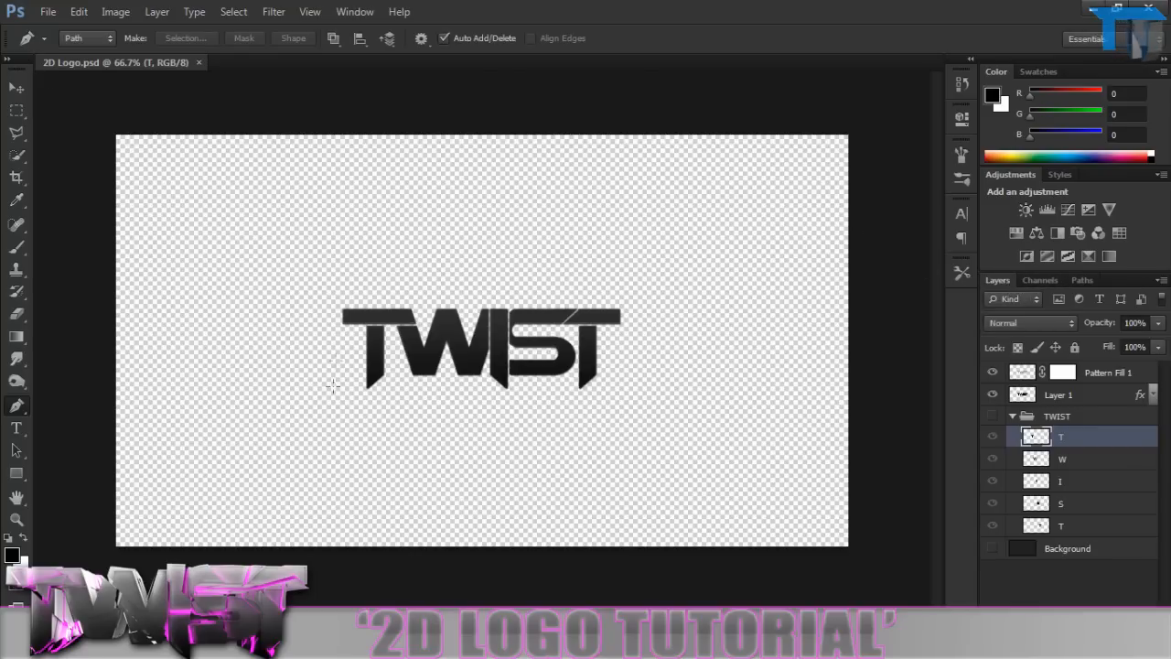
alt+scroll(333, 422, up, 2)
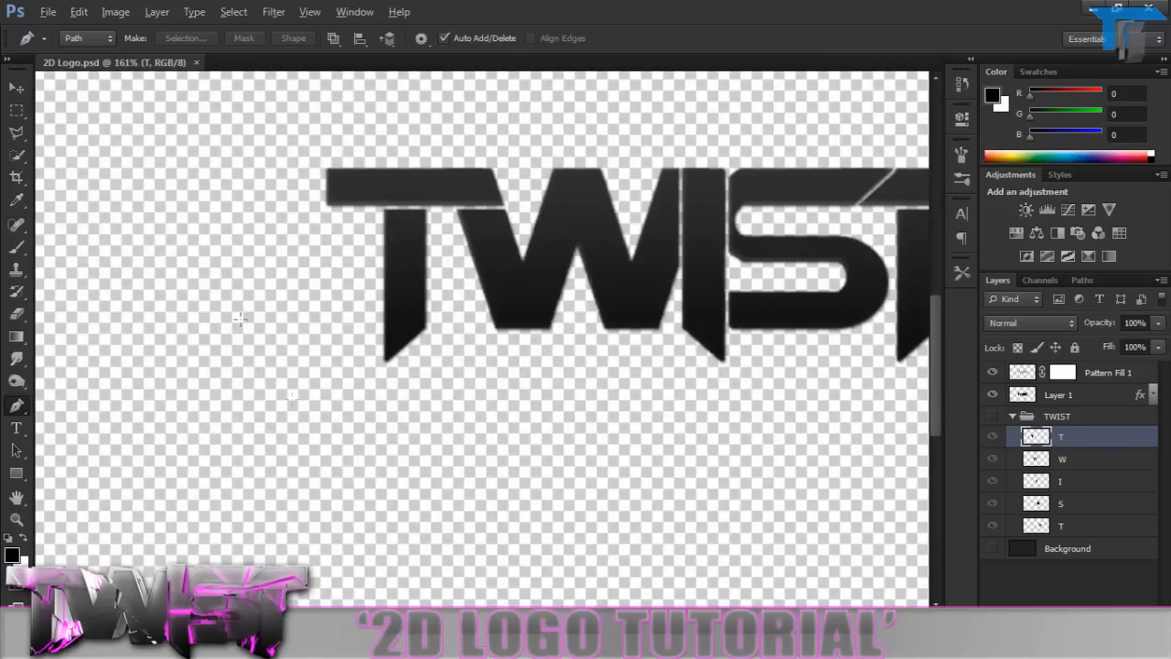
alt+scroll(388, 338, down, 1)
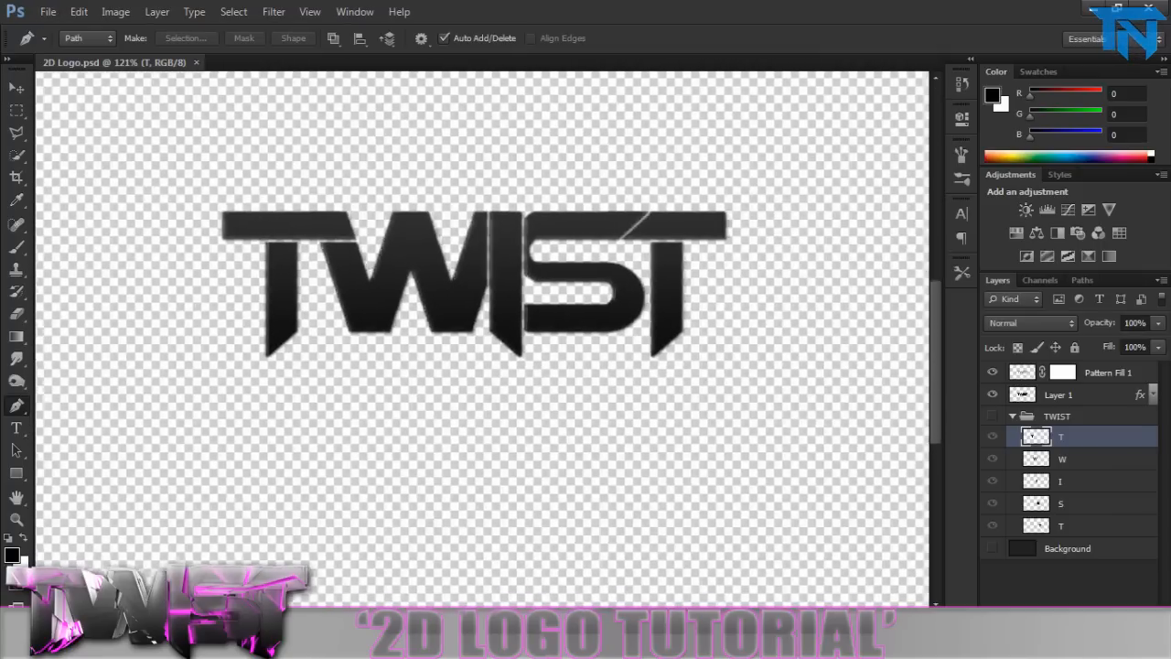
scroll(549, 320, right, 3)
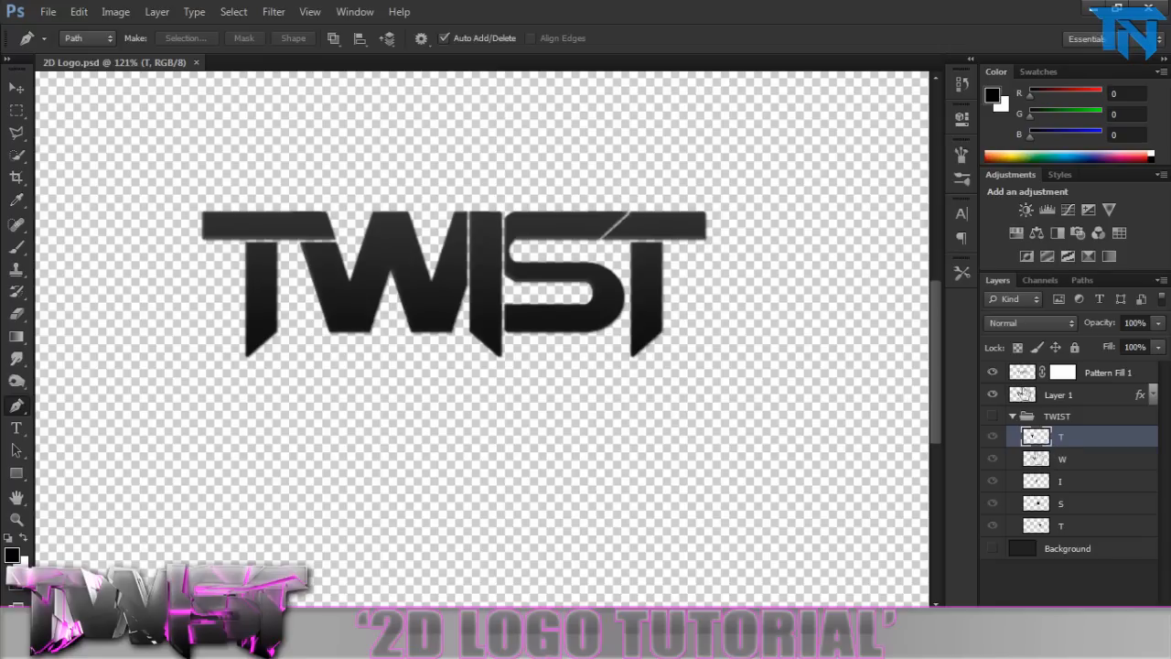
click(1040, 280)
click(1083, 280)
click(999, 280)
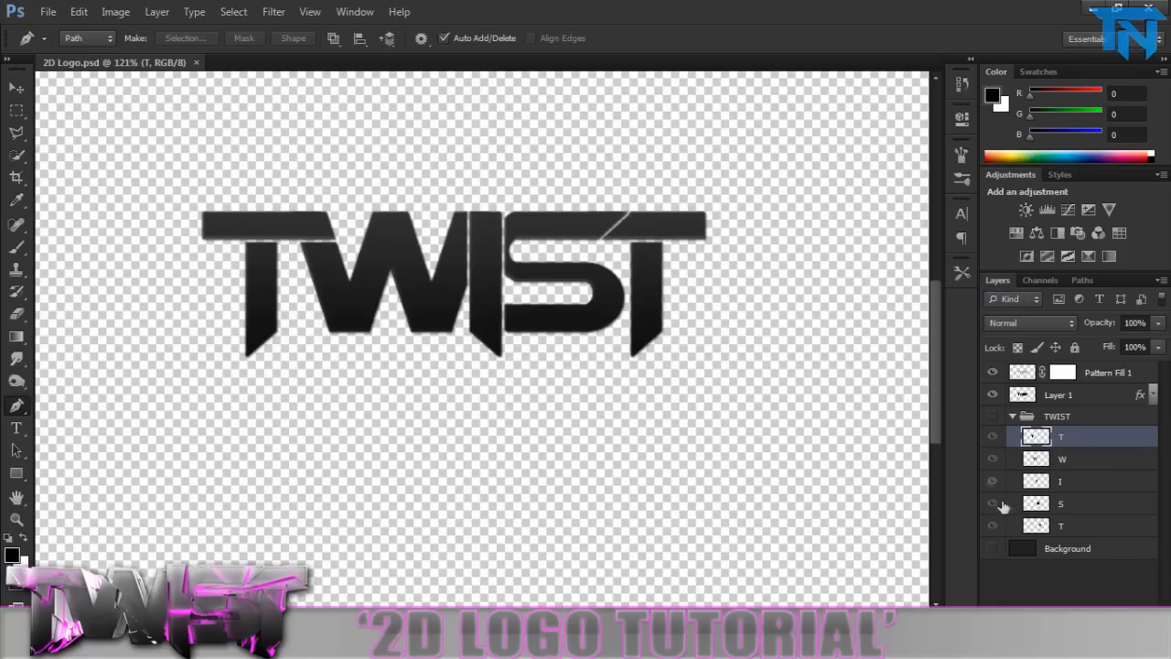
- Load Layer 1's logo outline as a selection, inspect the Work Path, then drop the selection
ctrl+click(1025, 395)
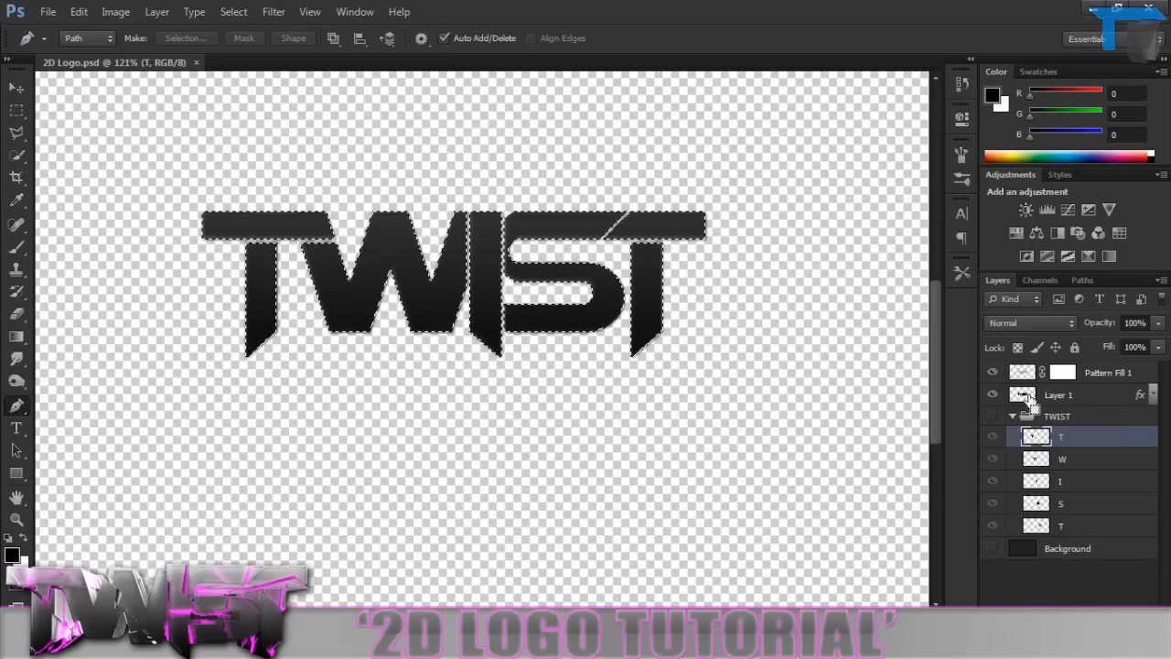
click(1083, 280)
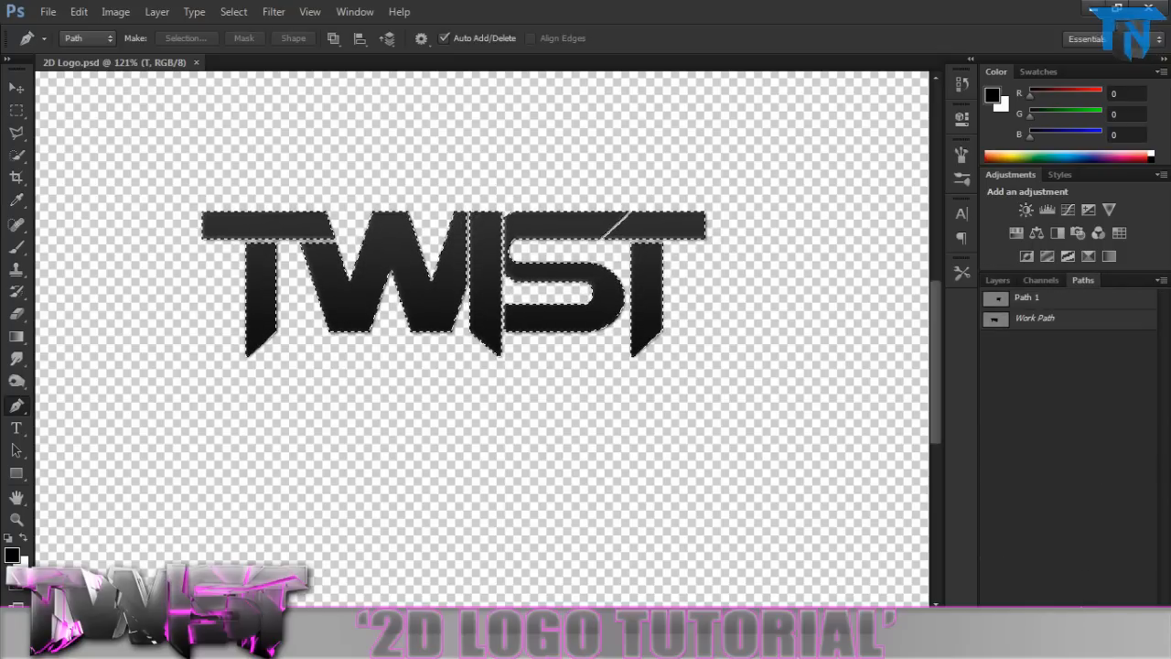
click(1062, 319)
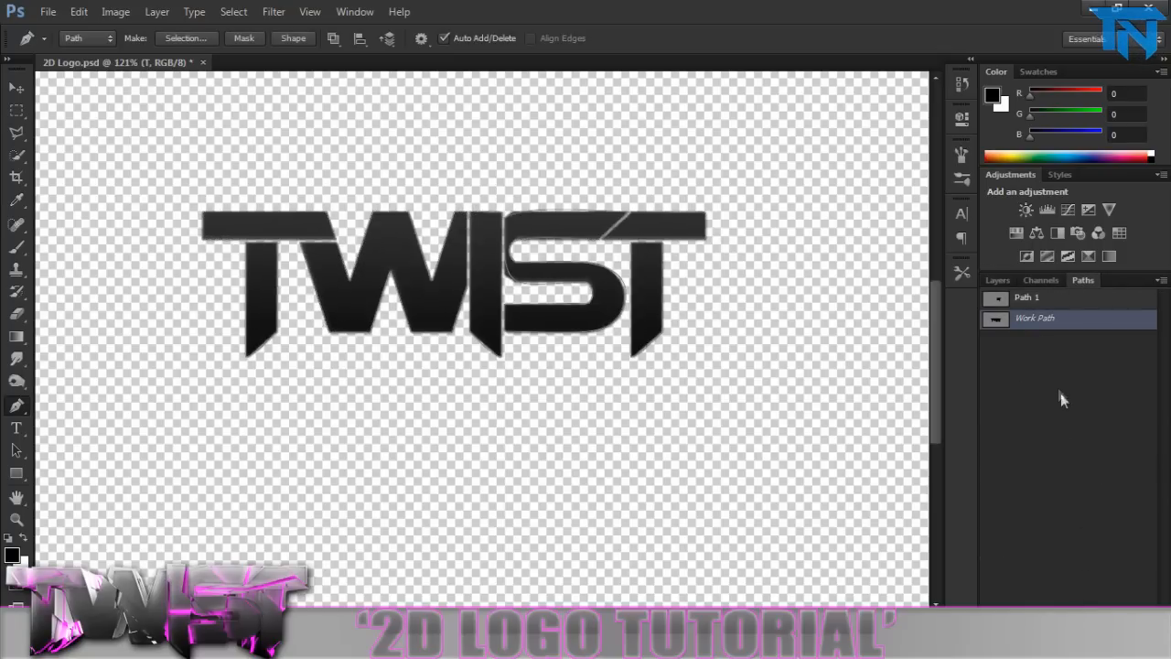
click(1058, 387)
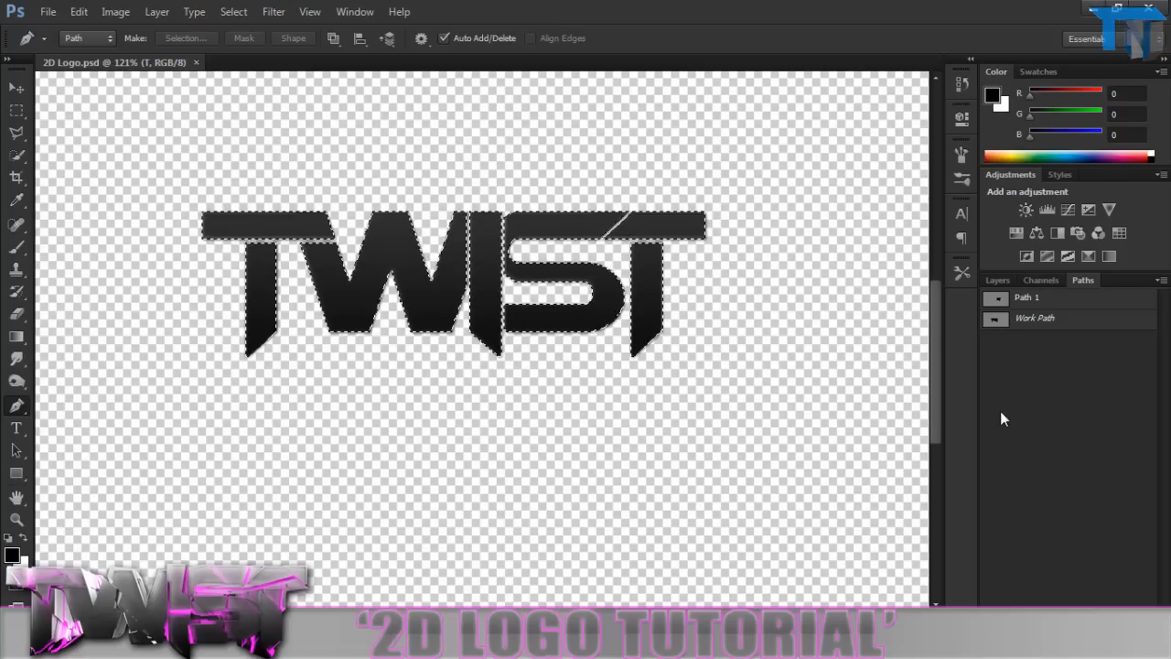
key(ctrl+d)
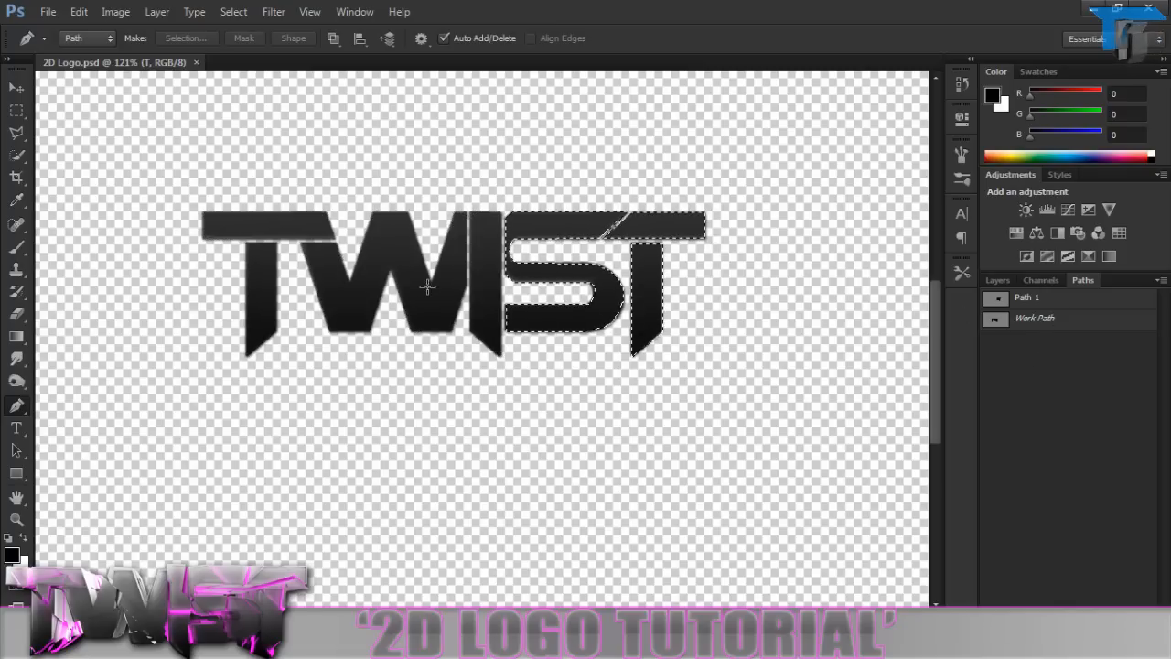
- With the Move tool, inspect Path 1's outline, then bring up and dismiss Path 1's options
click(17, 87)
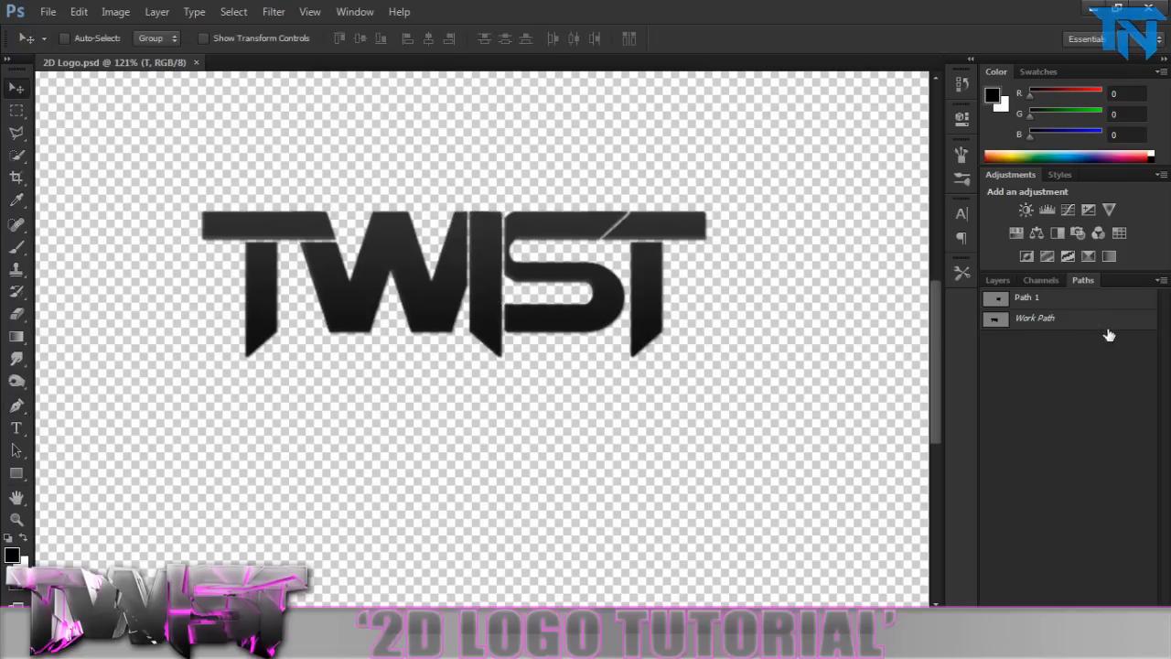
click(1094, 298)
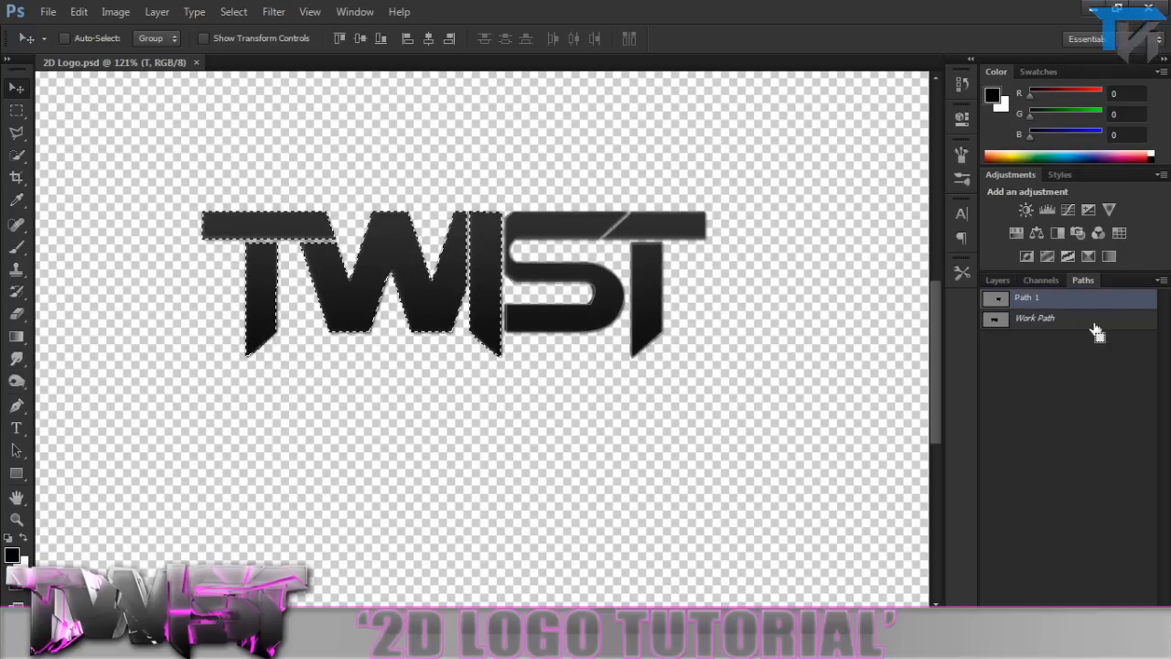
key(ctrl+d)
click(1064, 302)
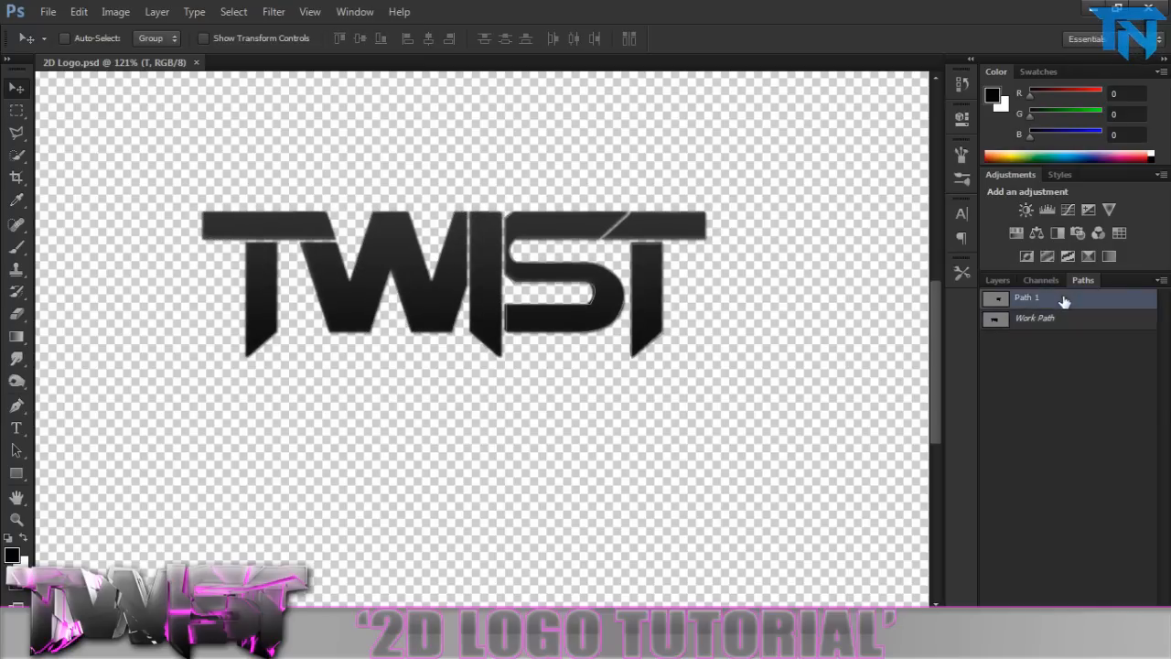
right_click(1065, 302)
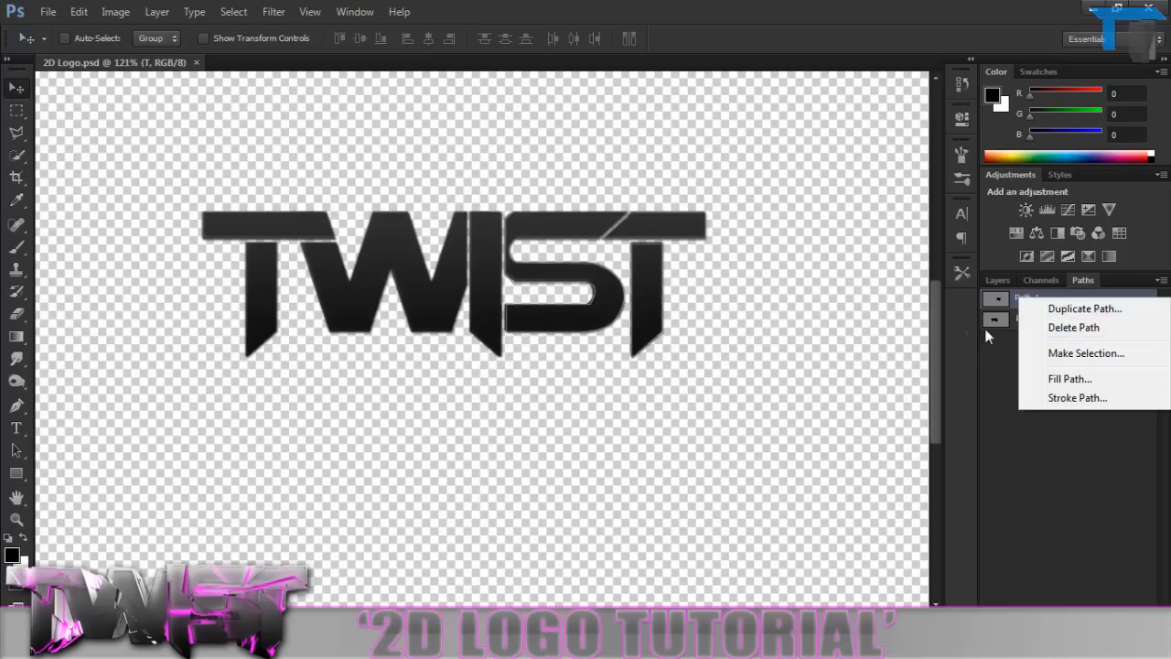
click(988, 366)
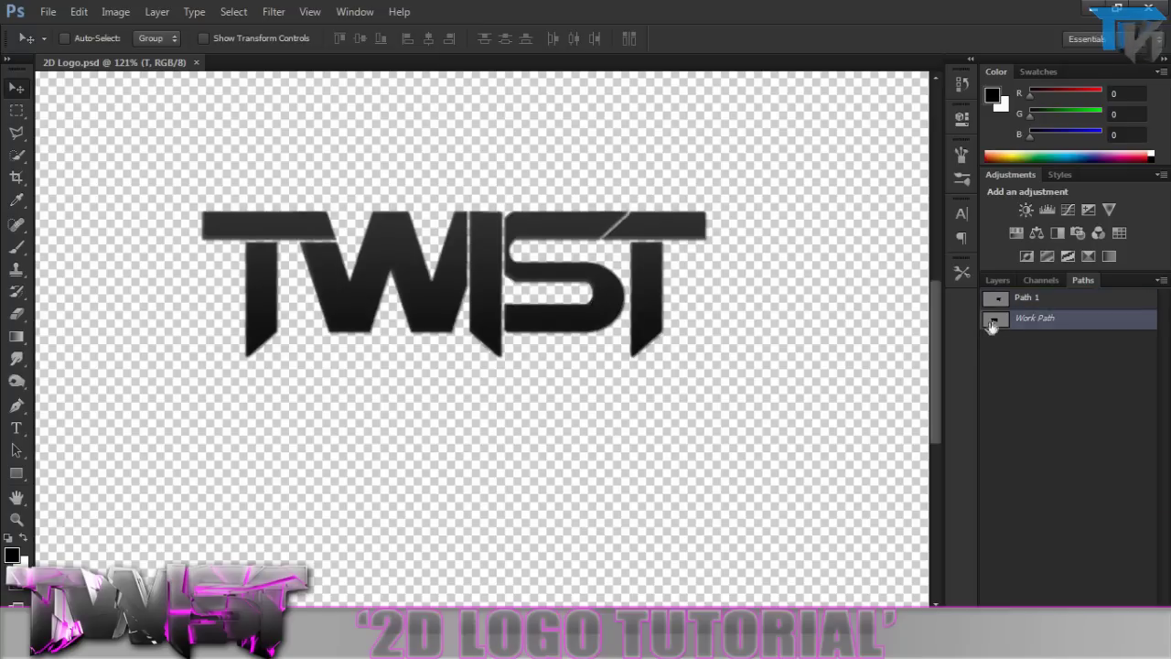
- Export All Paths to Illustrator as '2D Logo' on the Desktop, then minimise Photoshop
click(50, 11)
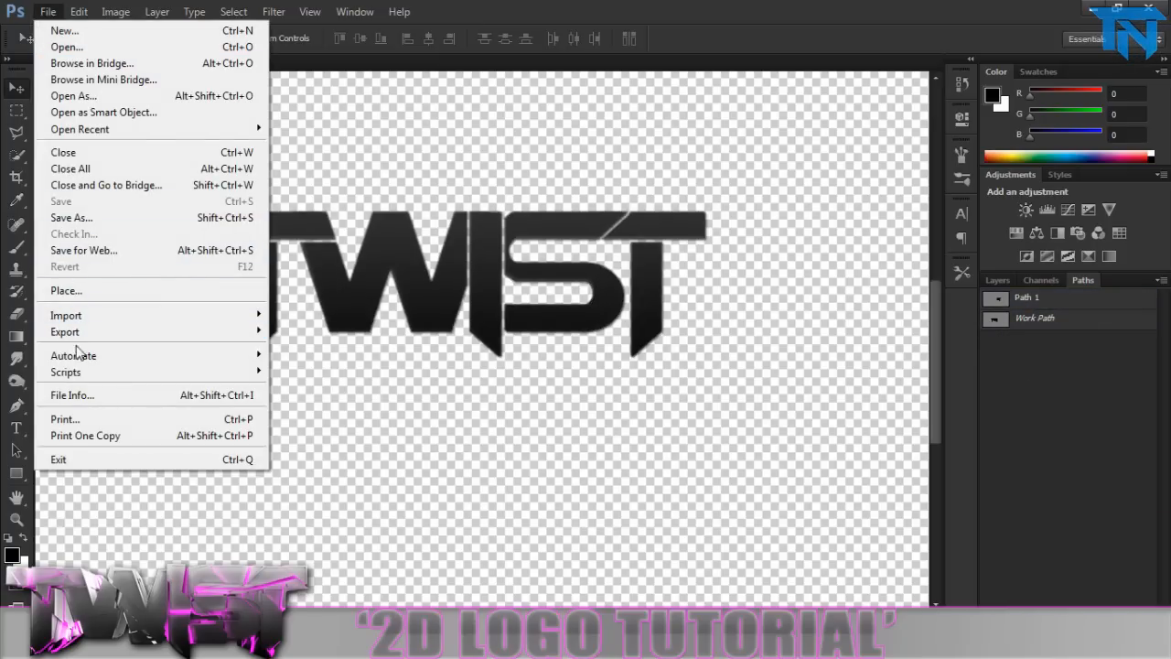
mouse_move(65, 332)
click(330, 341)
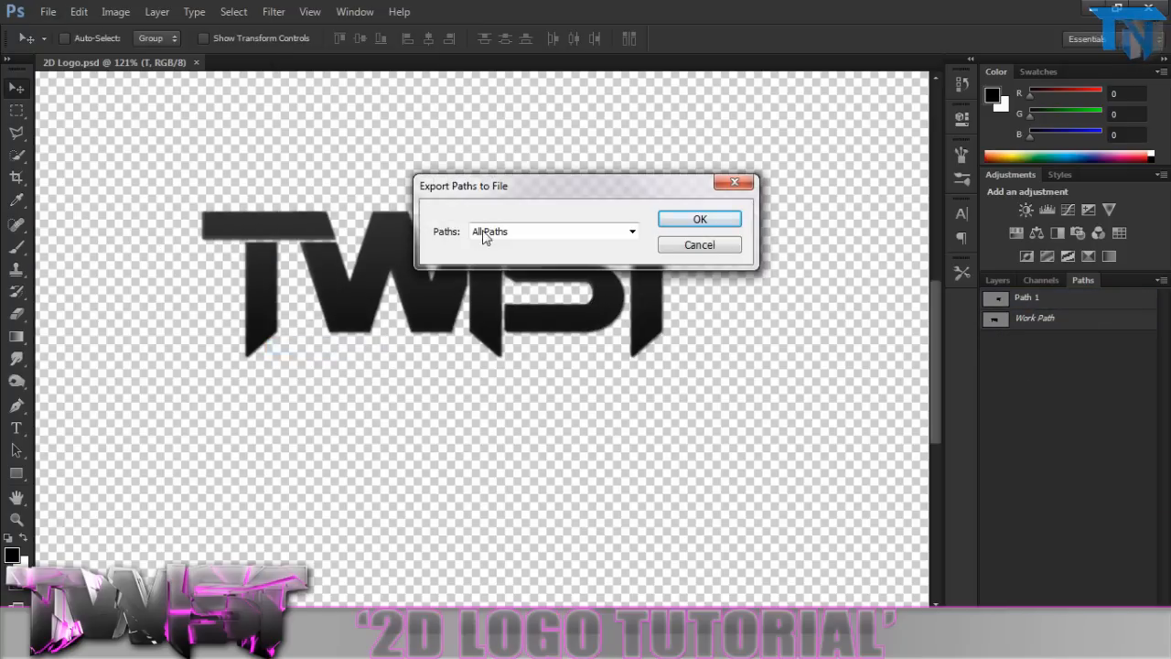
click(549, 231)
click(494, 271)
click(699, 219)
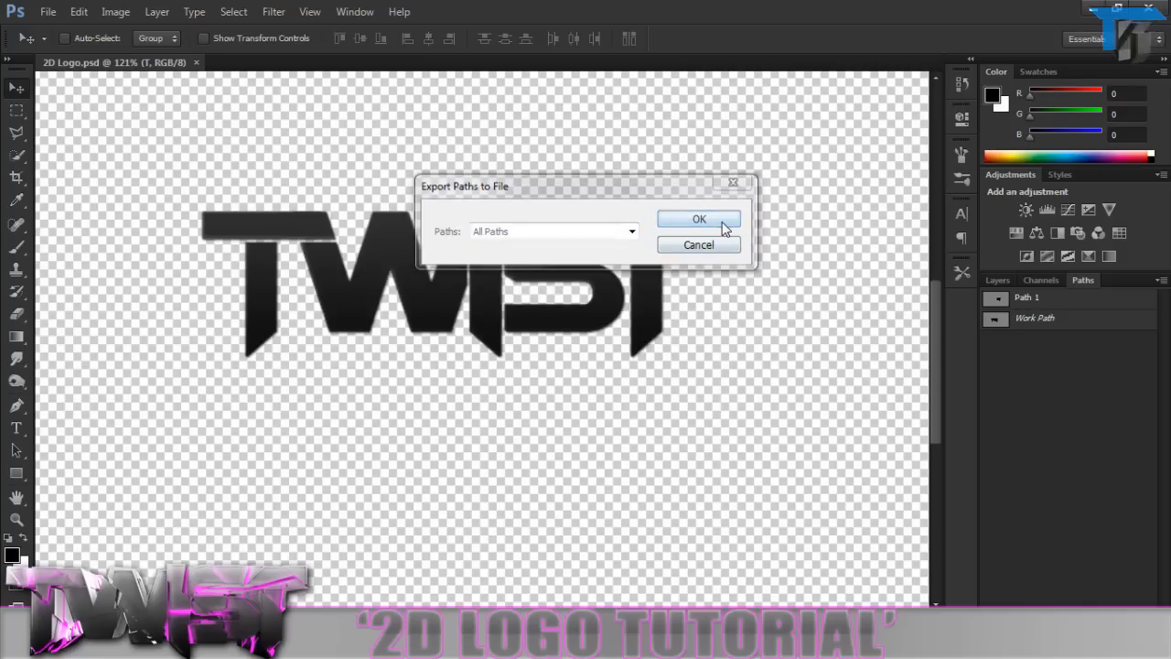
click(69, 118)
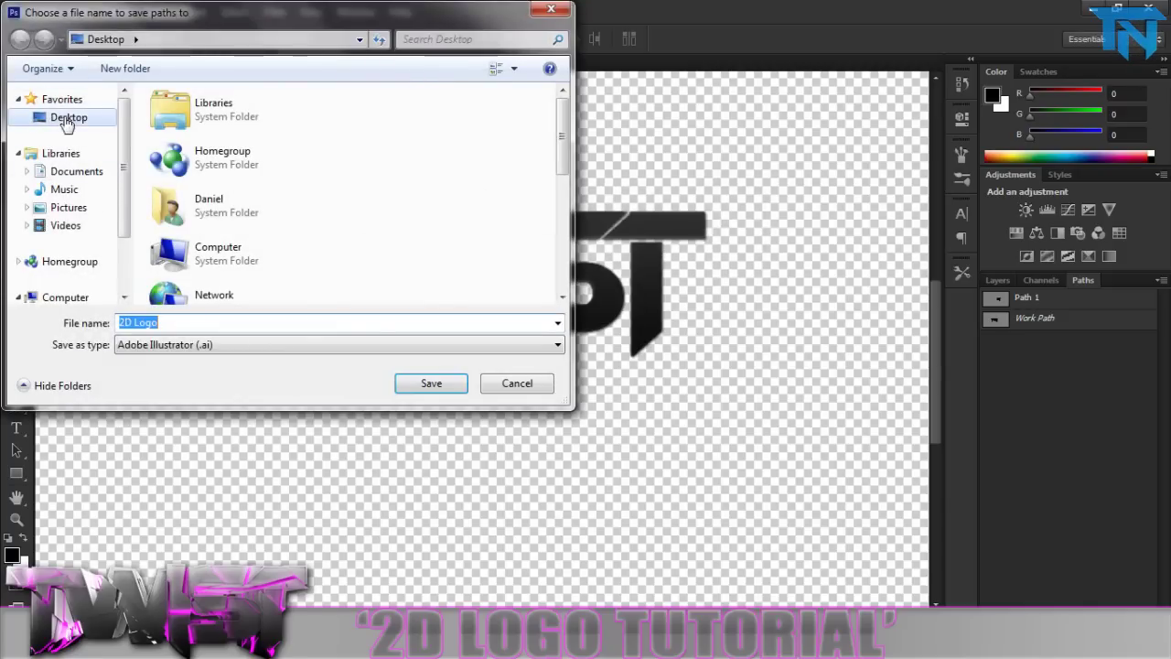
click(431, 384)
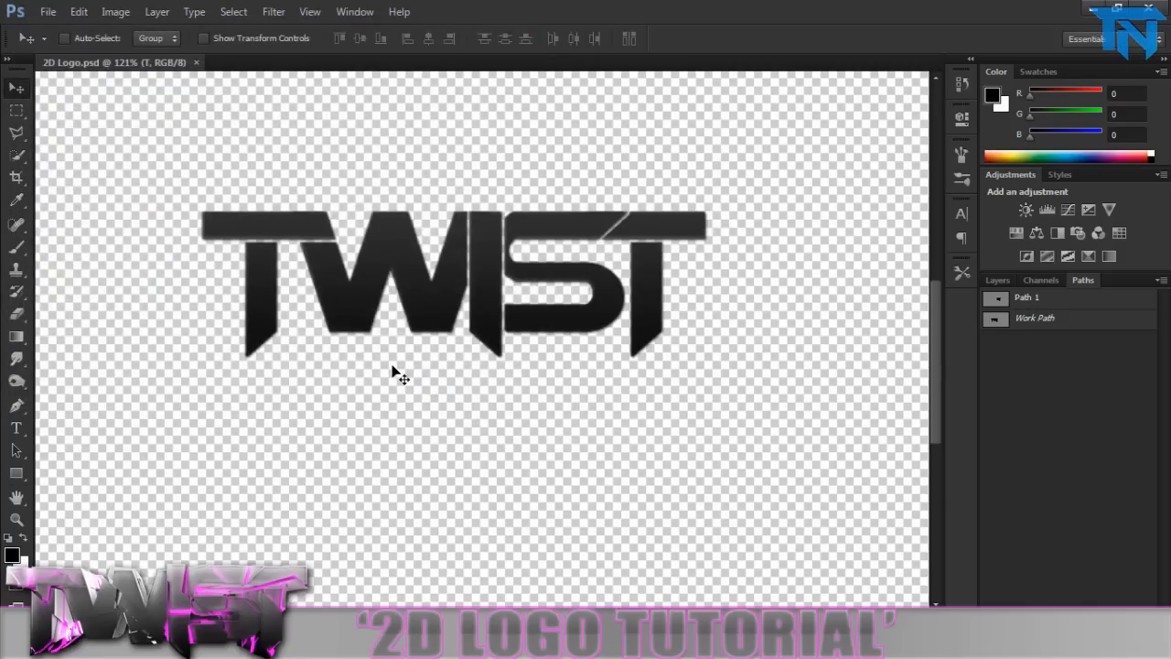
click(1094, 9)
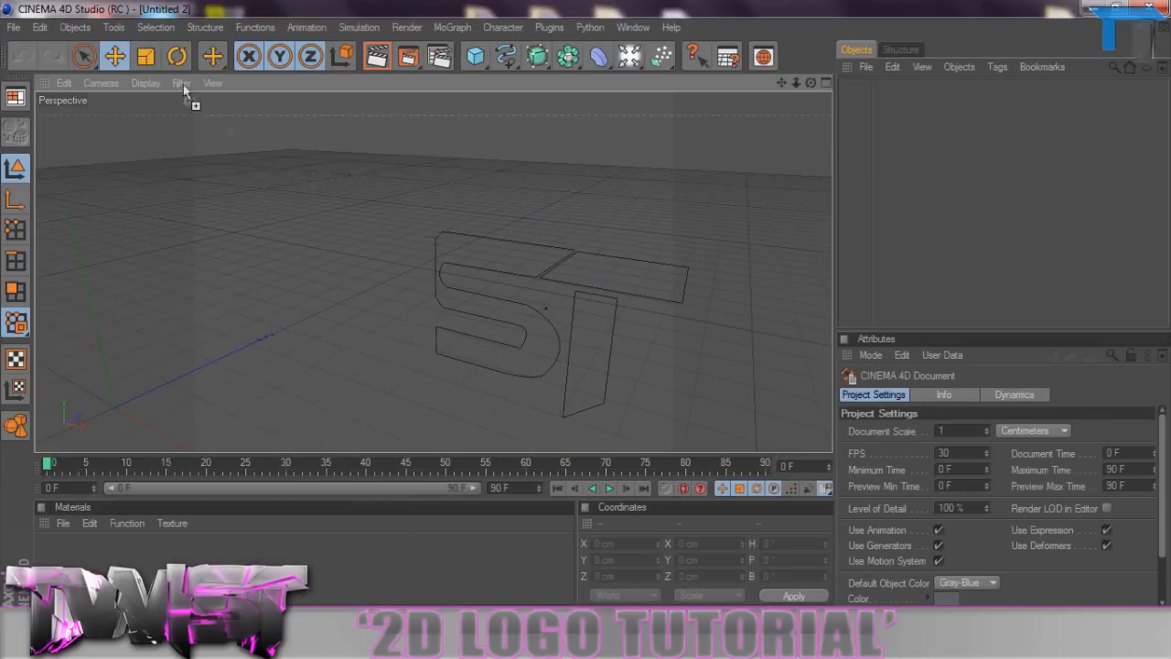
- Confirm the 2D Logo.ai Illustrator import and swing the view to face the TWIST outline
click(221, 363)
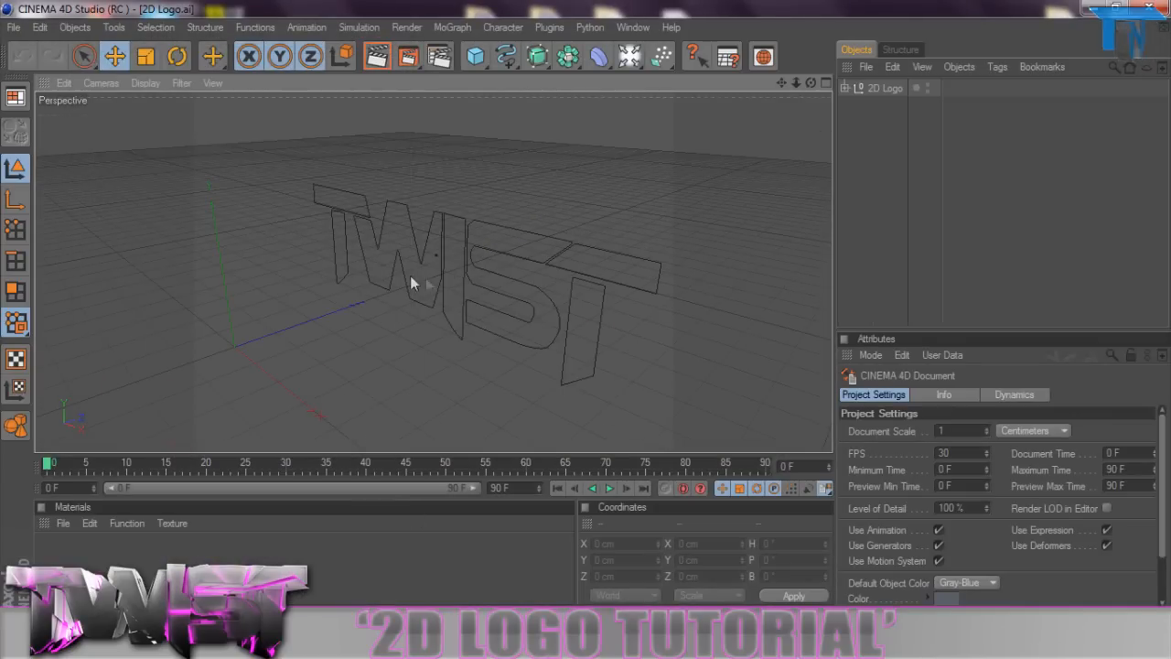
drag(812, 83, 631, 87)
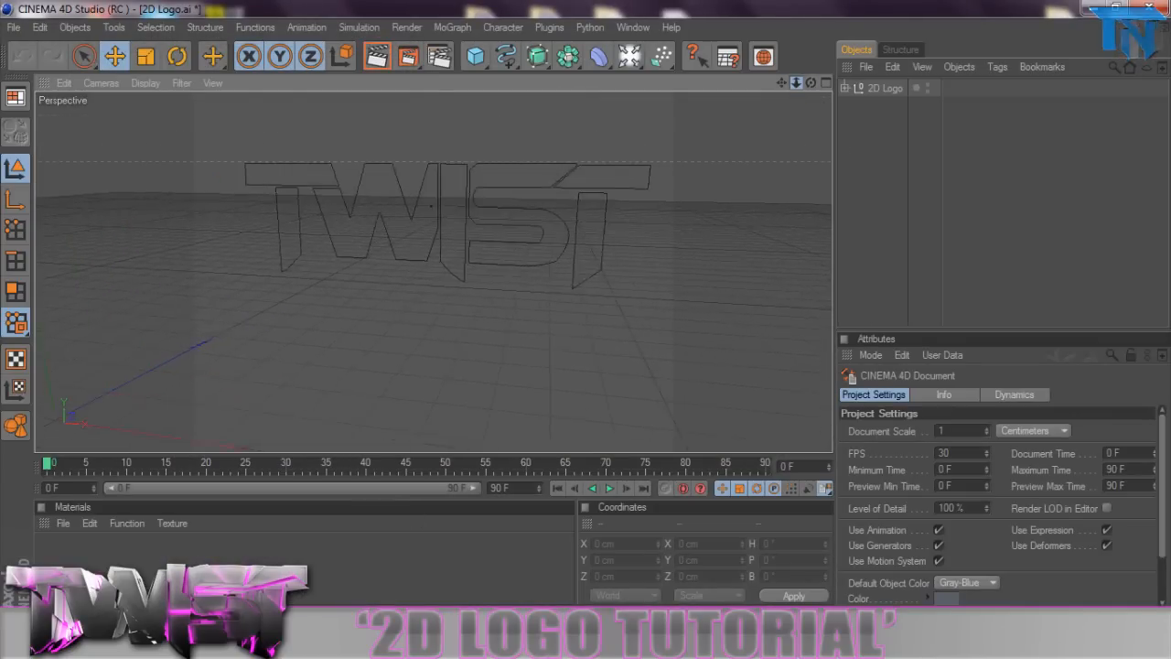
click(539, 57)
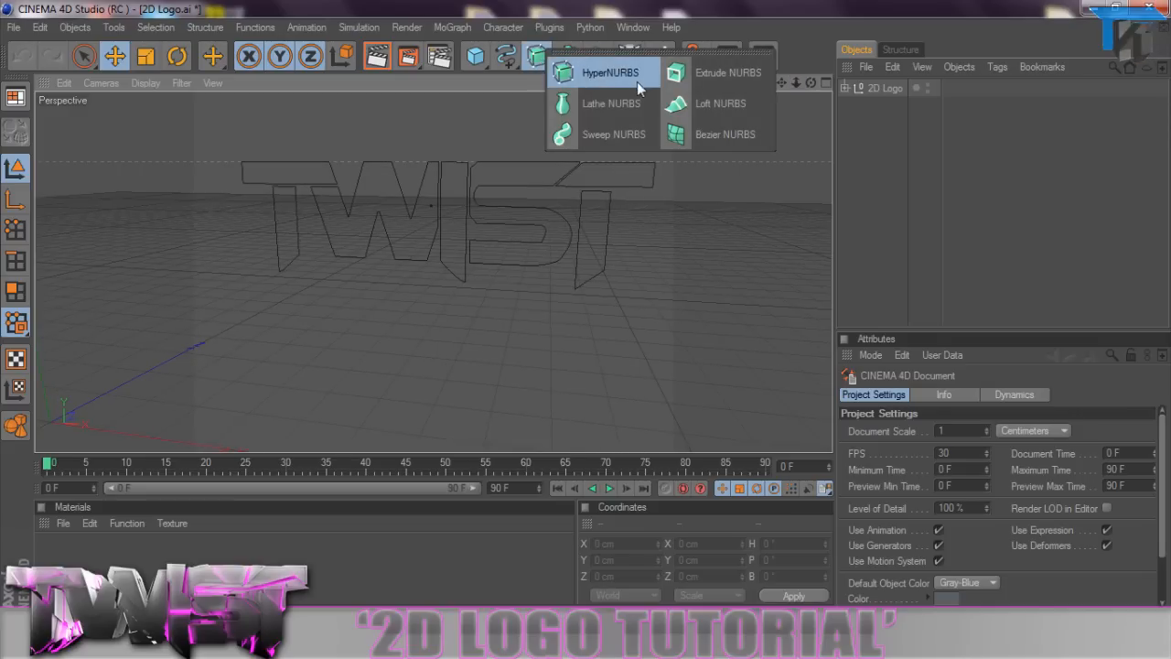
- Add an Extrude NURBS, delete the 2D Logo group and drop its seven paths into the extrude
click(741, 73)
click(883, 105)
click(845, 105)
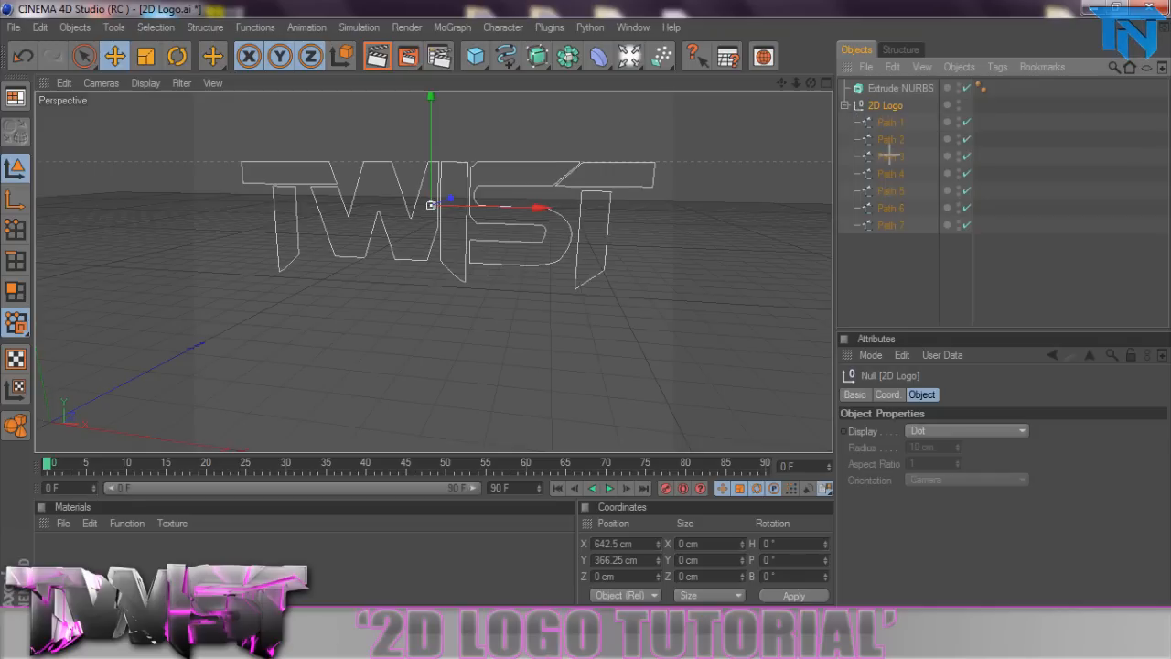
click(889, 123)
shift+click(890, 225)
click(888, 105)
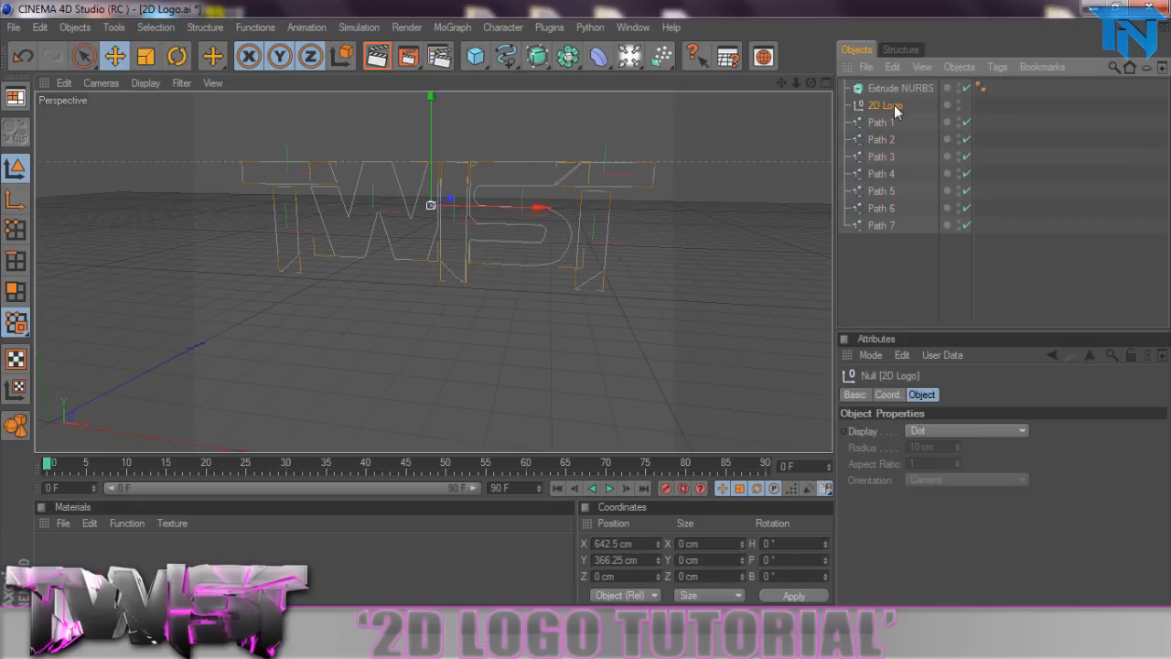
drag(887, 106, 888, 128)
key(Delete)
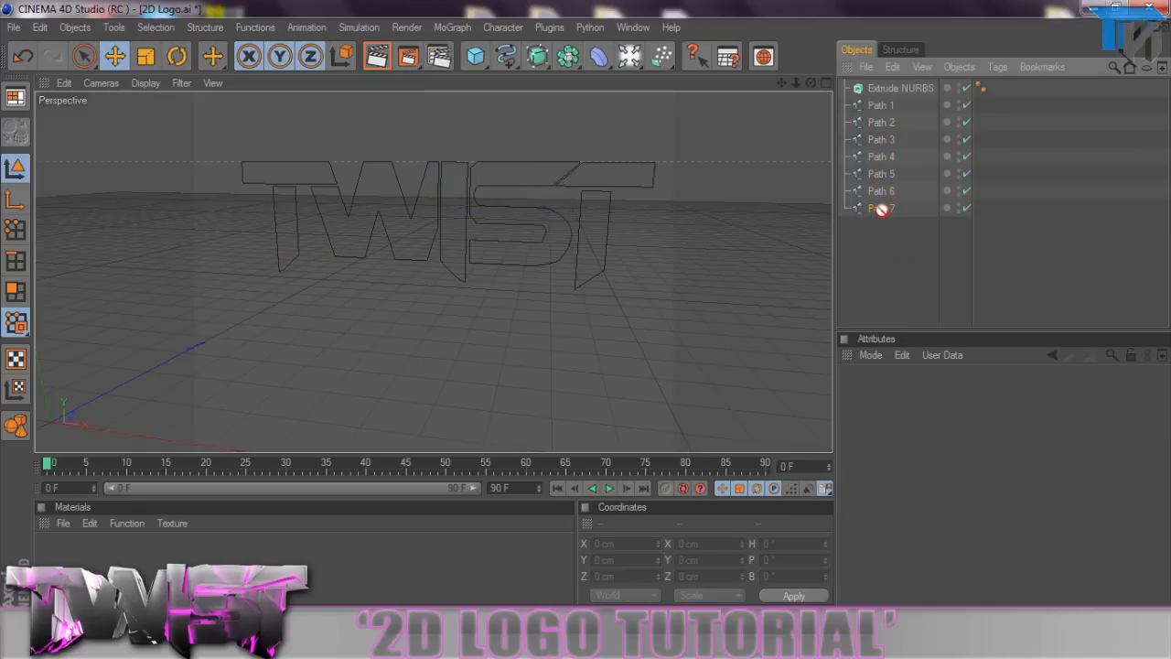
drag(889, 262, 897, 94)
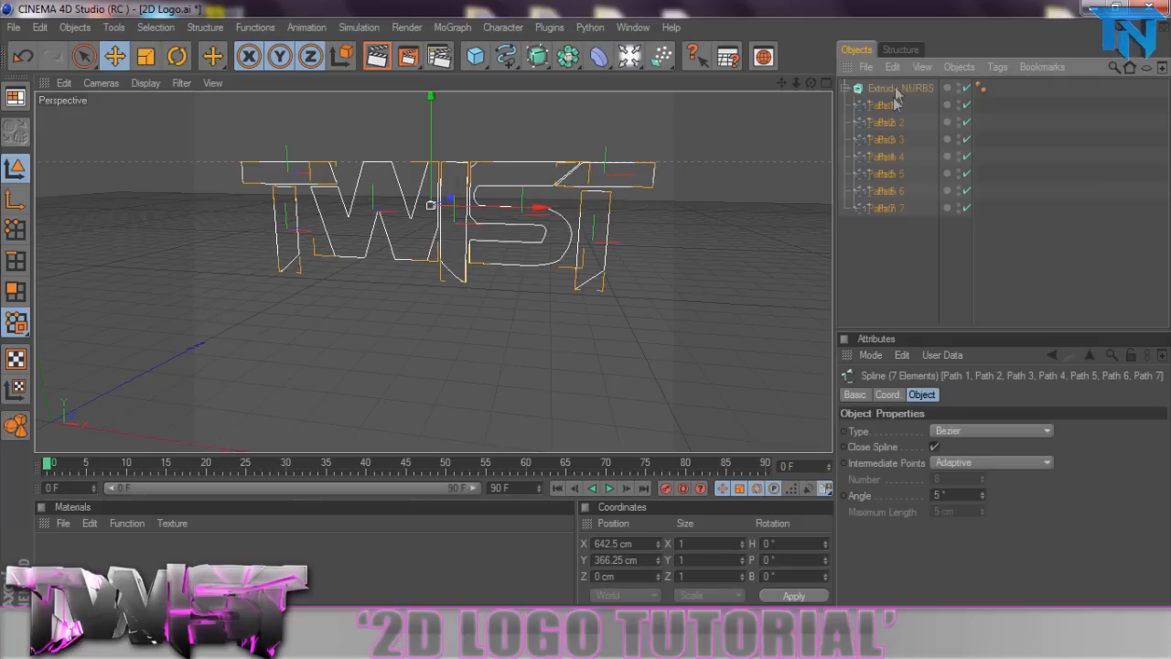
click(901, 88)
- Enable Hierarchical so all TWIST letters extrude together, then minimise Cinema 4D
click(848, 88)
click(497, 174)
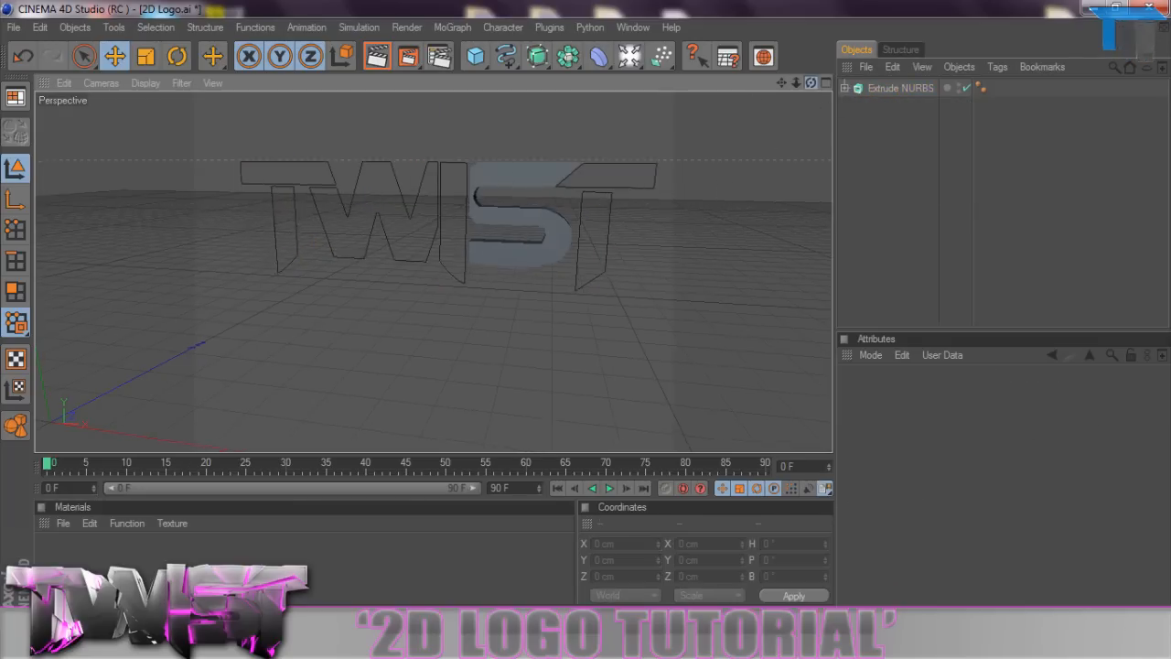
drag(811, 83, 810, 87)
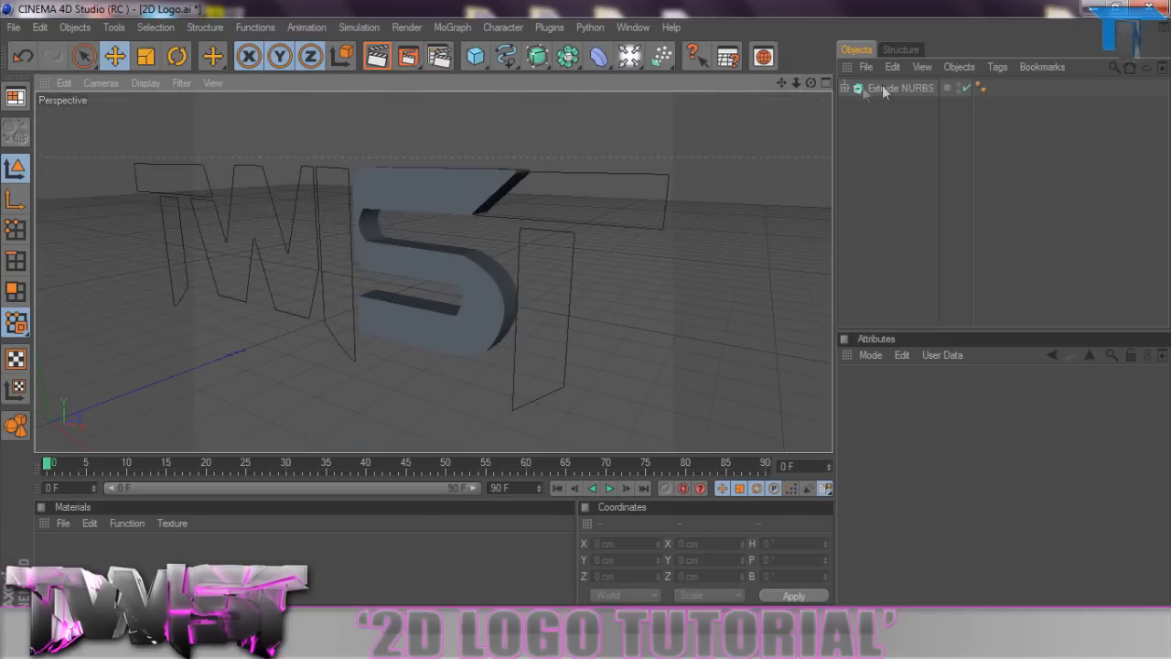
click(863, 88)
click(918, 494)
click(730, 138)
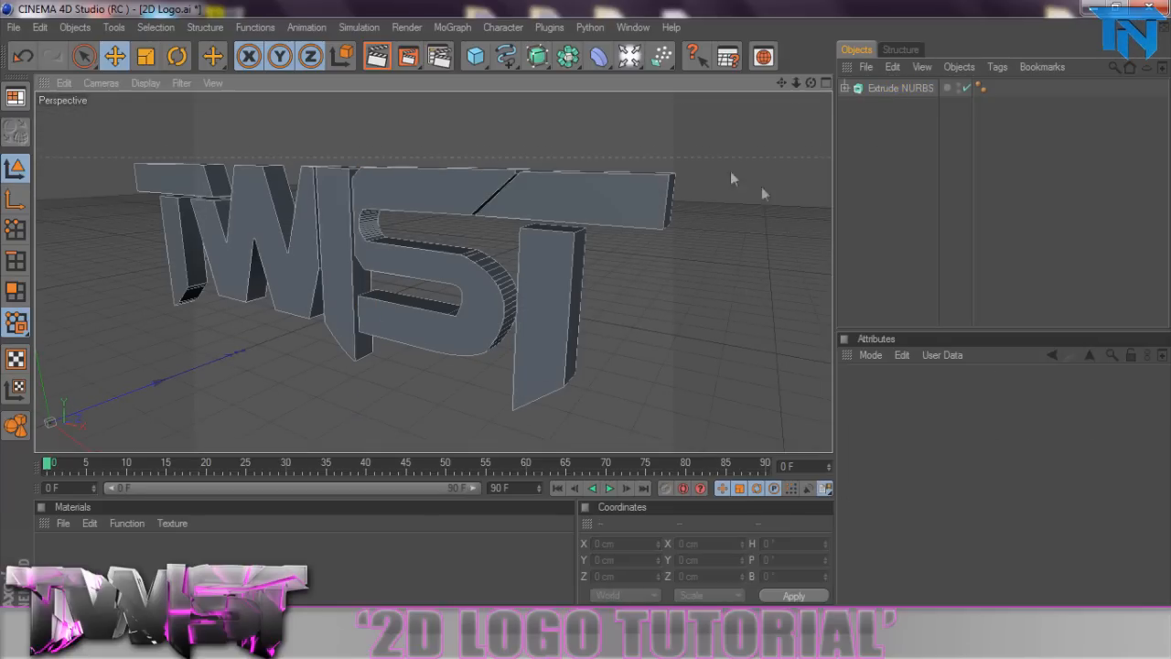
click(879, 87)
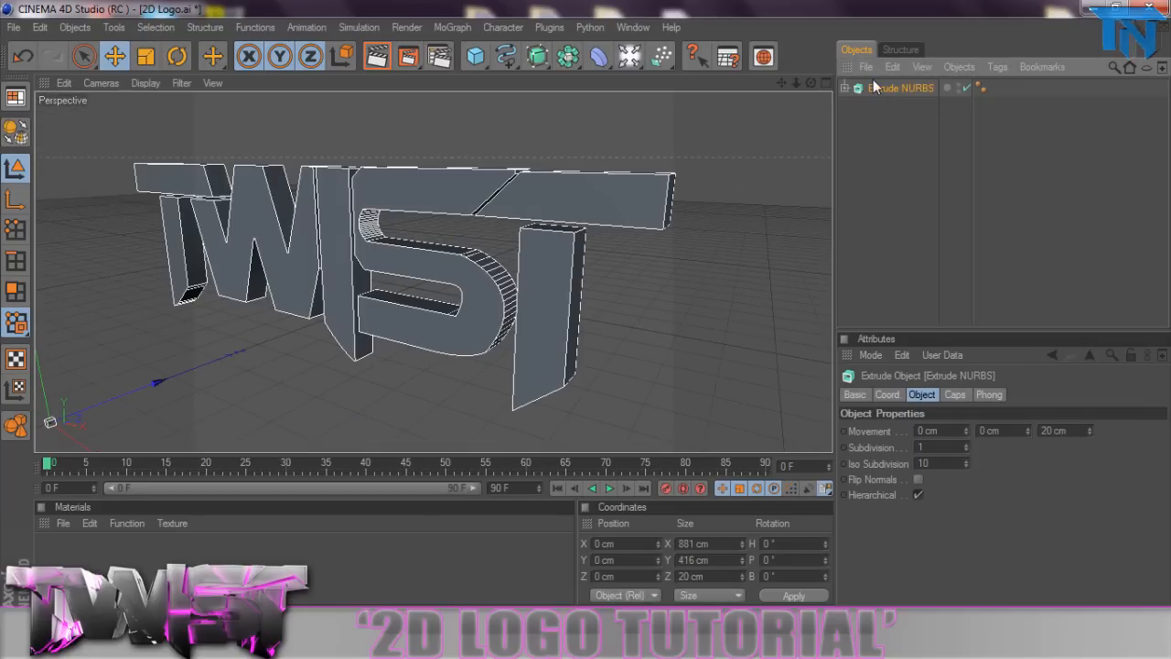
click(1098, 24)
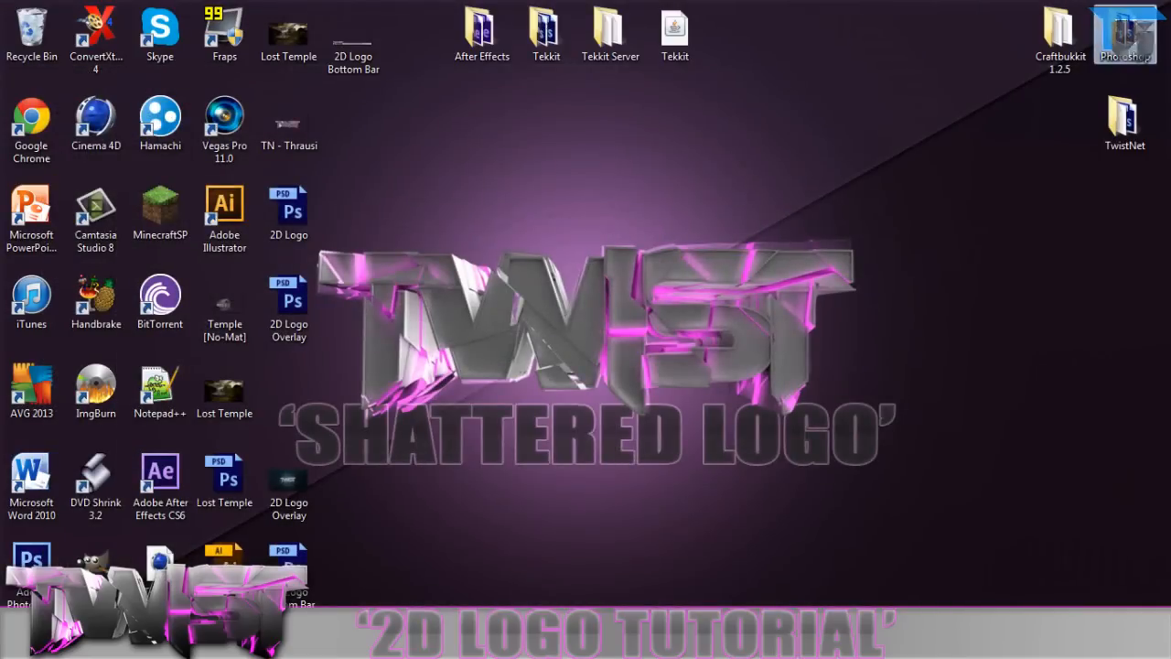
- Browse Photoshop folder > GFX PACK > Lightrooms and open the LIGHTROOM 1 scene
double_click(1124, 37)
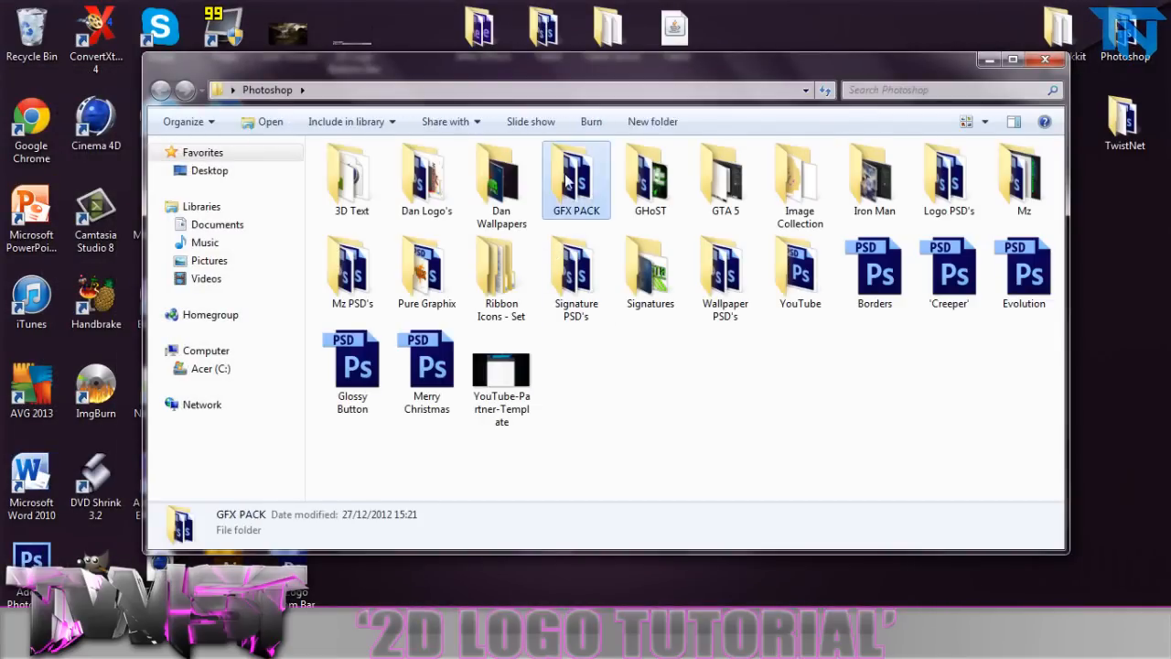
double_click(547, 189)
double_click(364, 315)
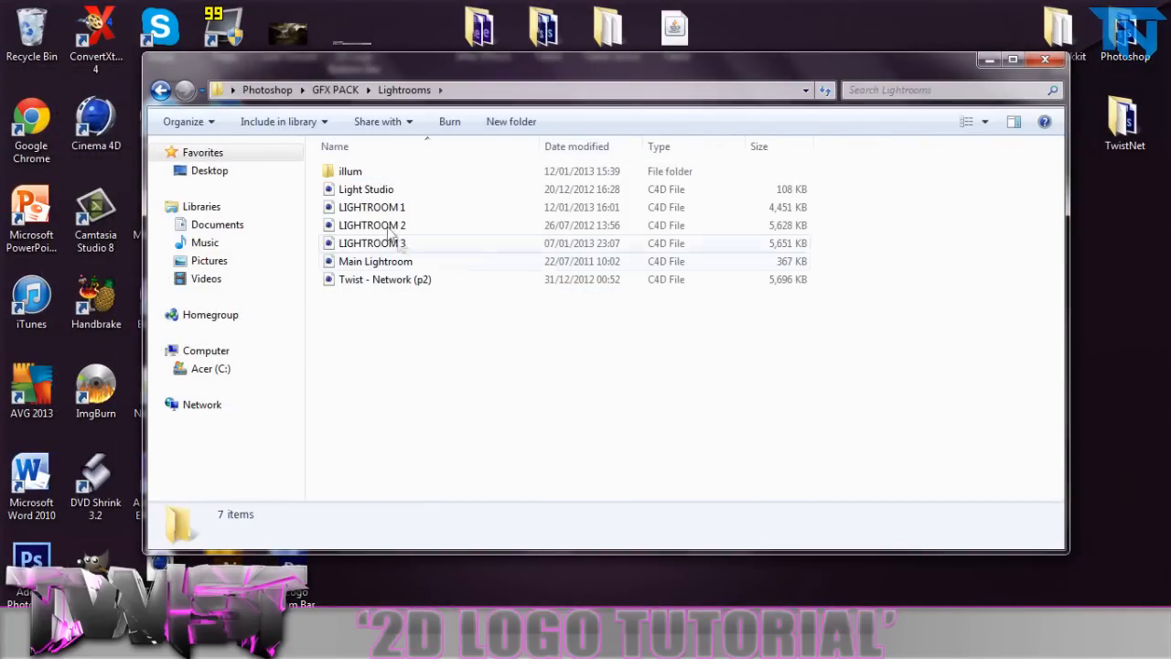
double_click(371, 207)
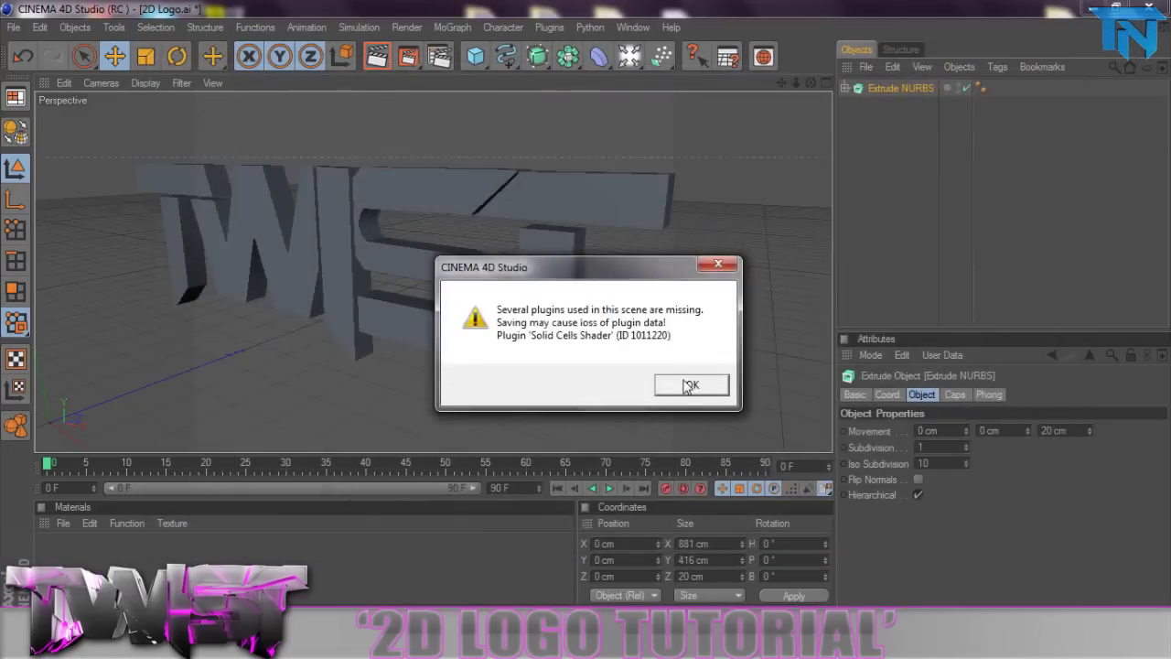
- Dismiss the missing-plugins warning, delete the Thrausi fracture objects and paste the extruded TWIST logo
click(690, 386)
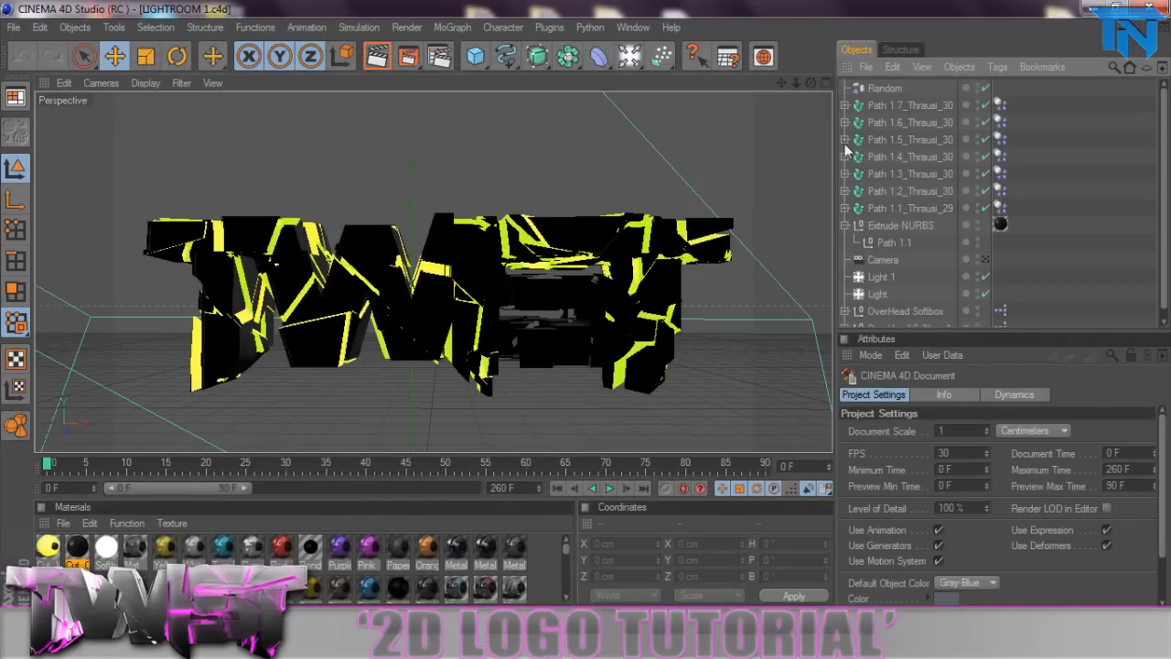
click(900, 209)
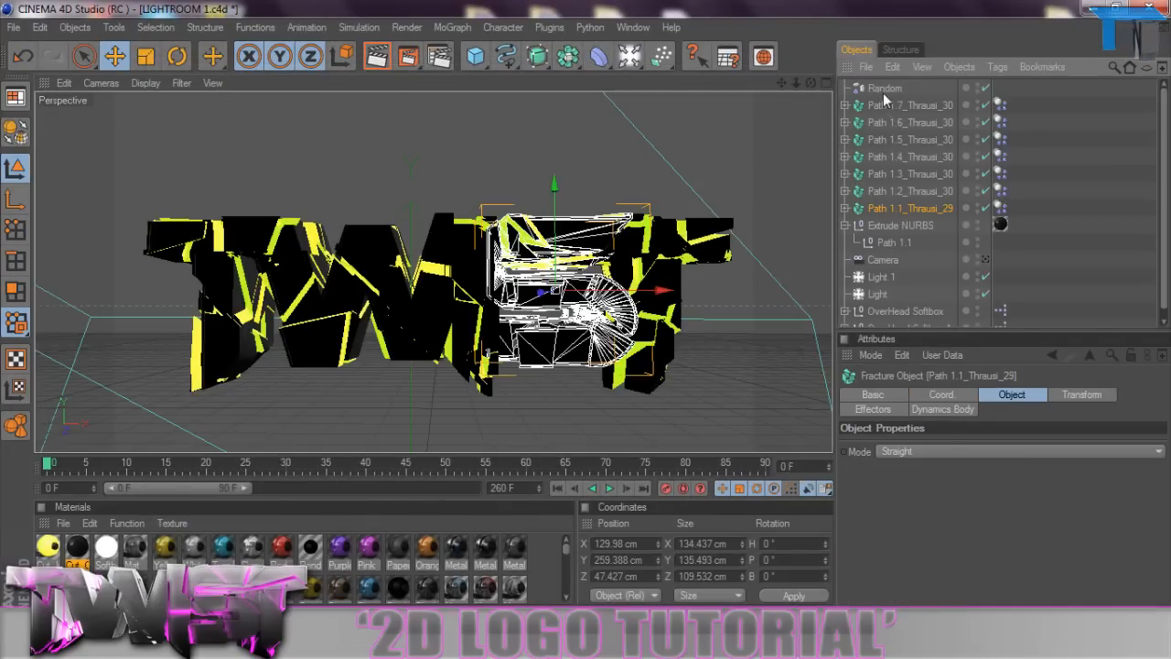
shift+click(884, 88)
key(Delete)
key(ctrl+v)
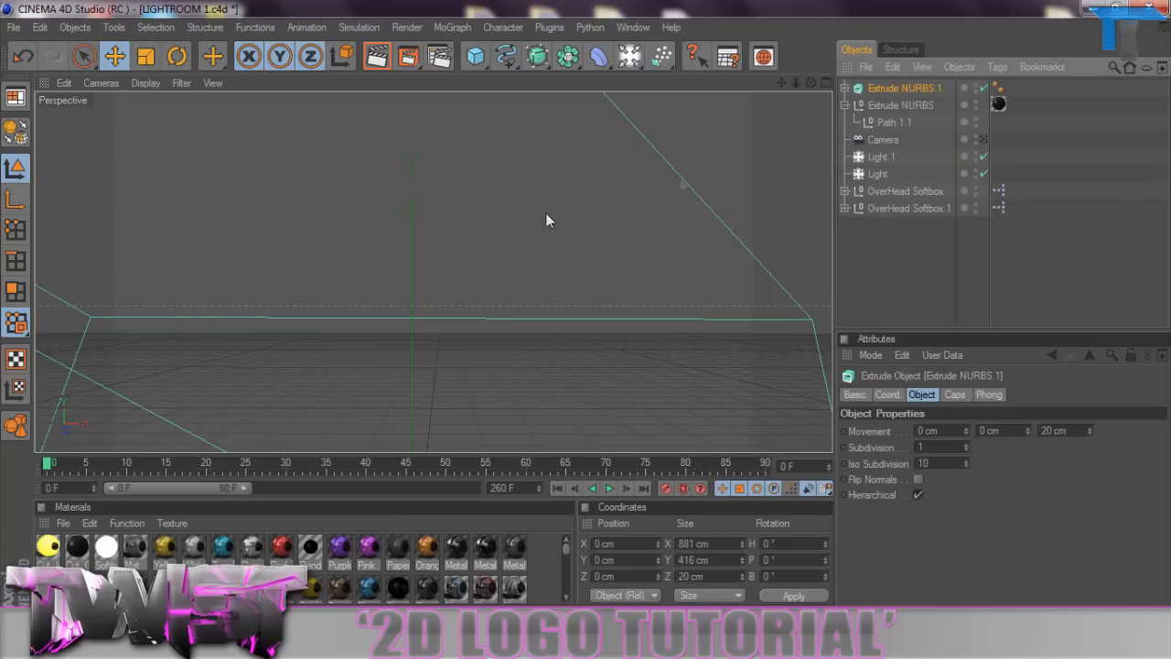
- Reposition the logo so it sits centred in the scene camera's view
click(984, 139)
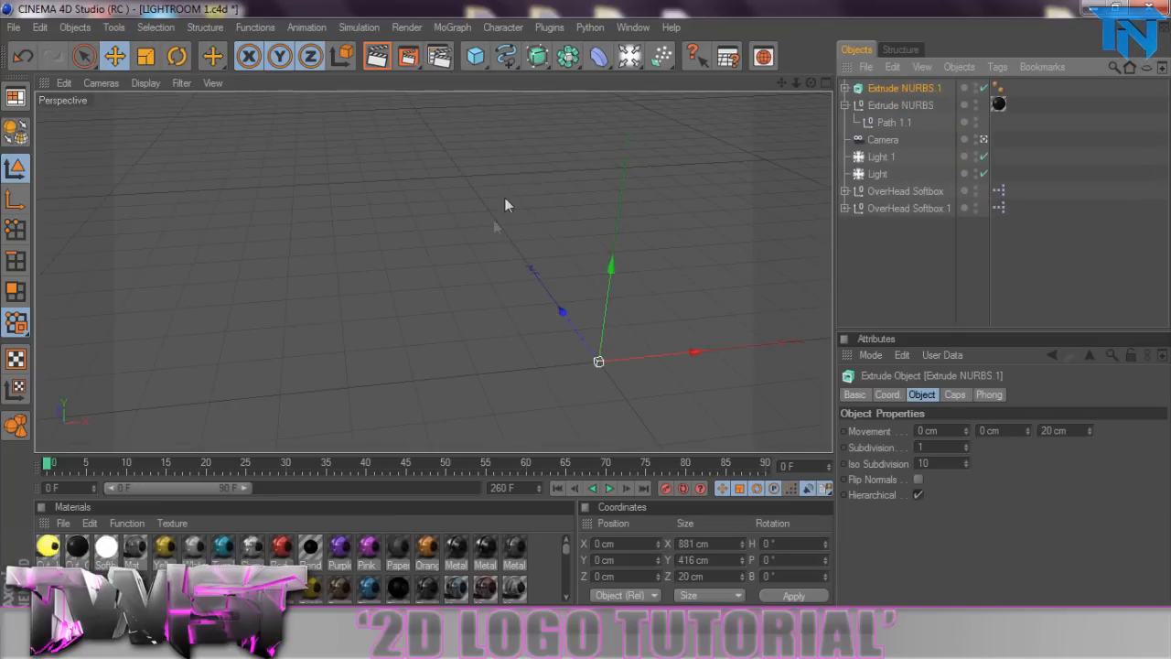
drag(795, 84, 797, 83)
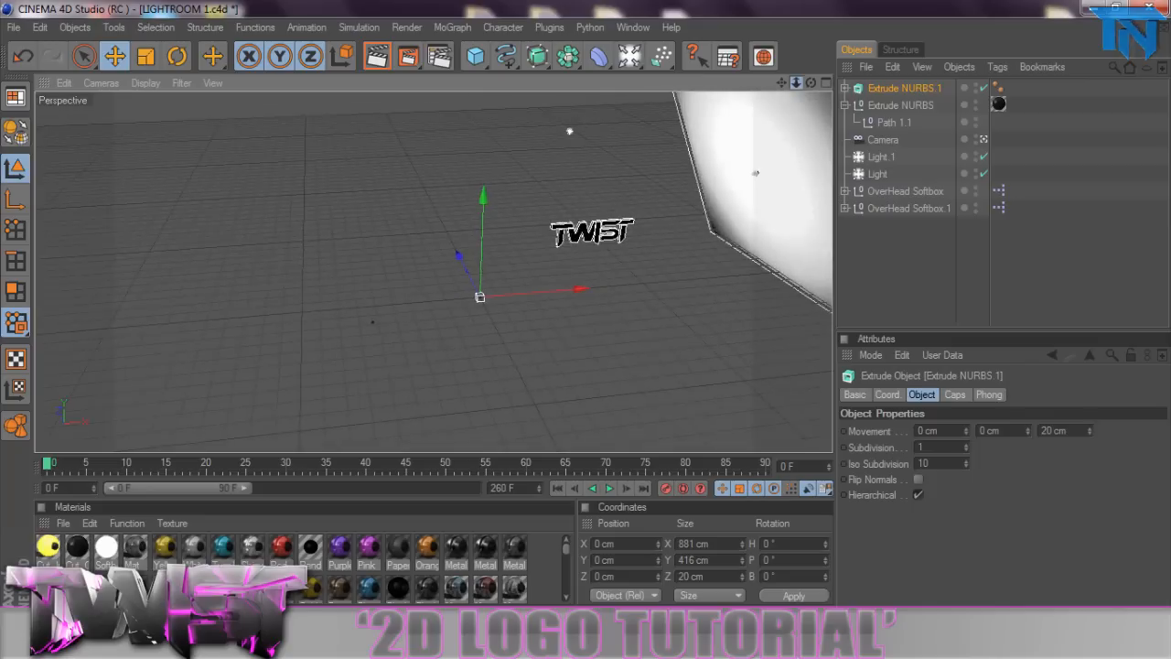
mouse_move(483, 211)
mouse_down()
mouse_move(484, 274)
mouse_move(421, 350)
mouse_up()
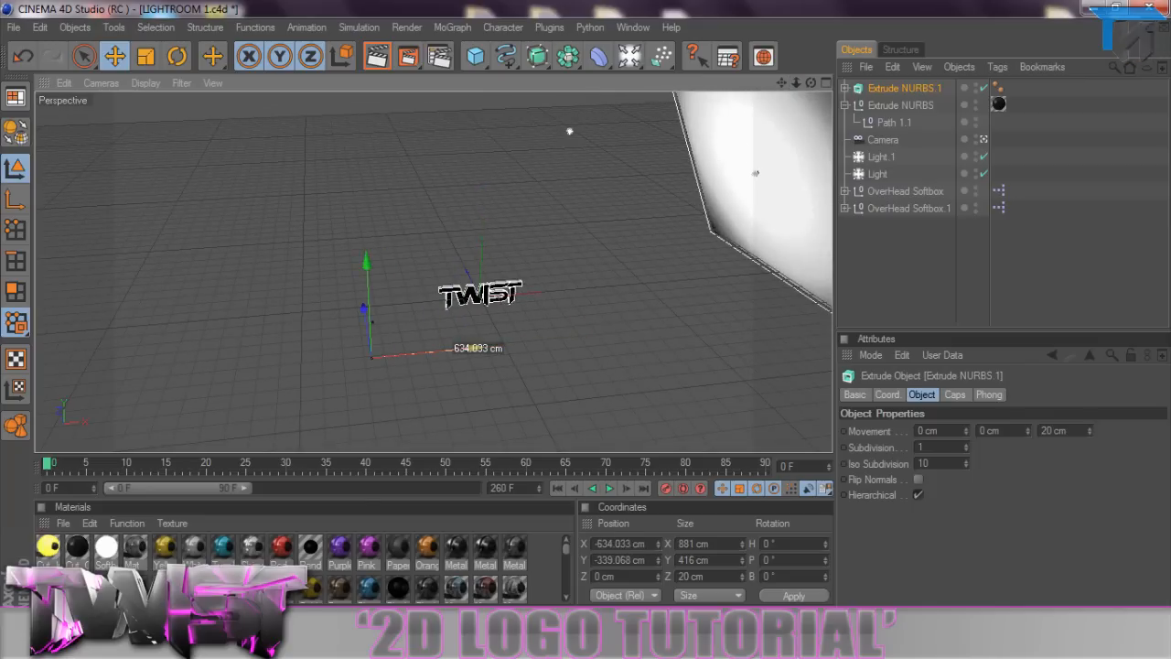
drag(372, 274, 372, 249)
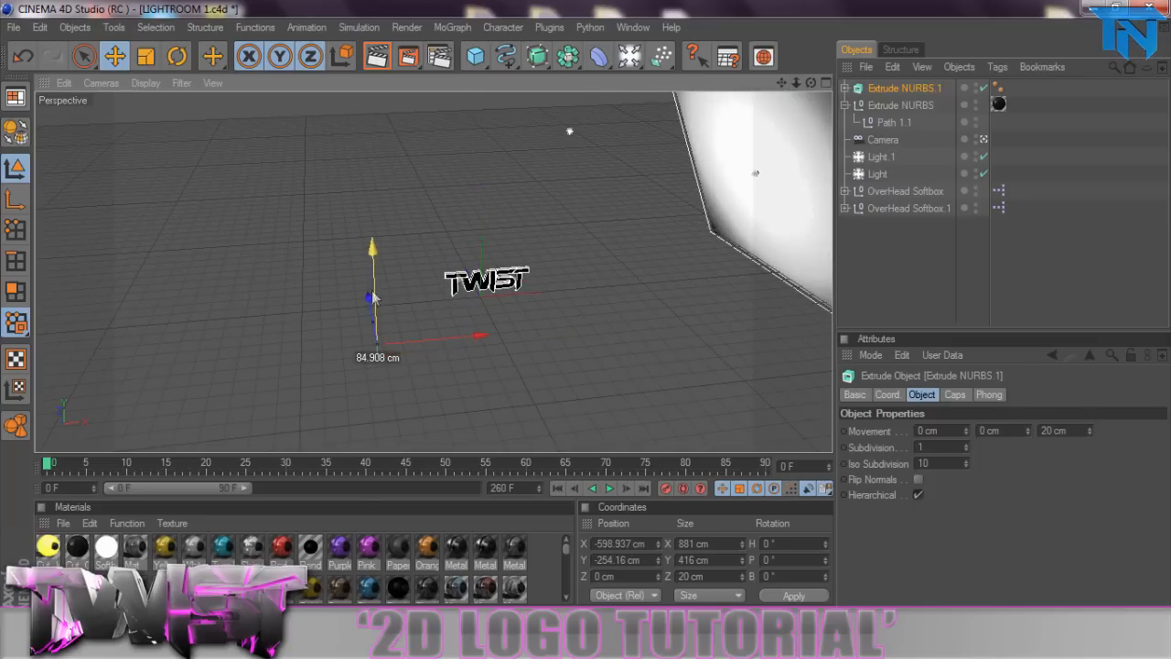
click(984, 140)
drag(411, 425, 389, 299)
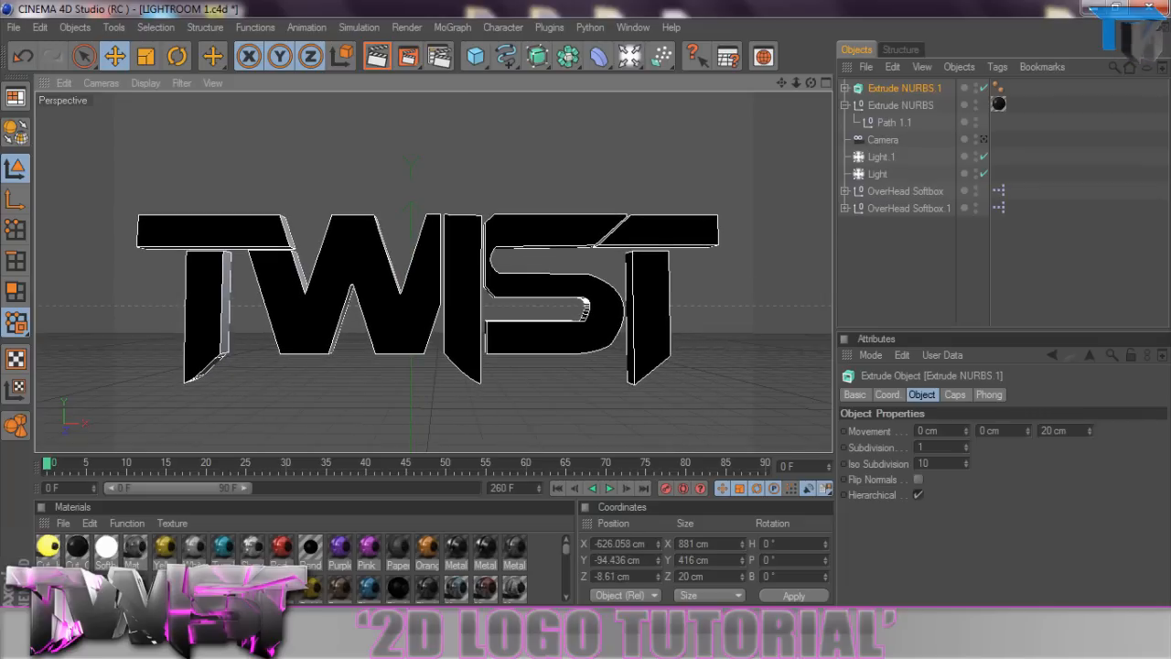
click(541, 123)
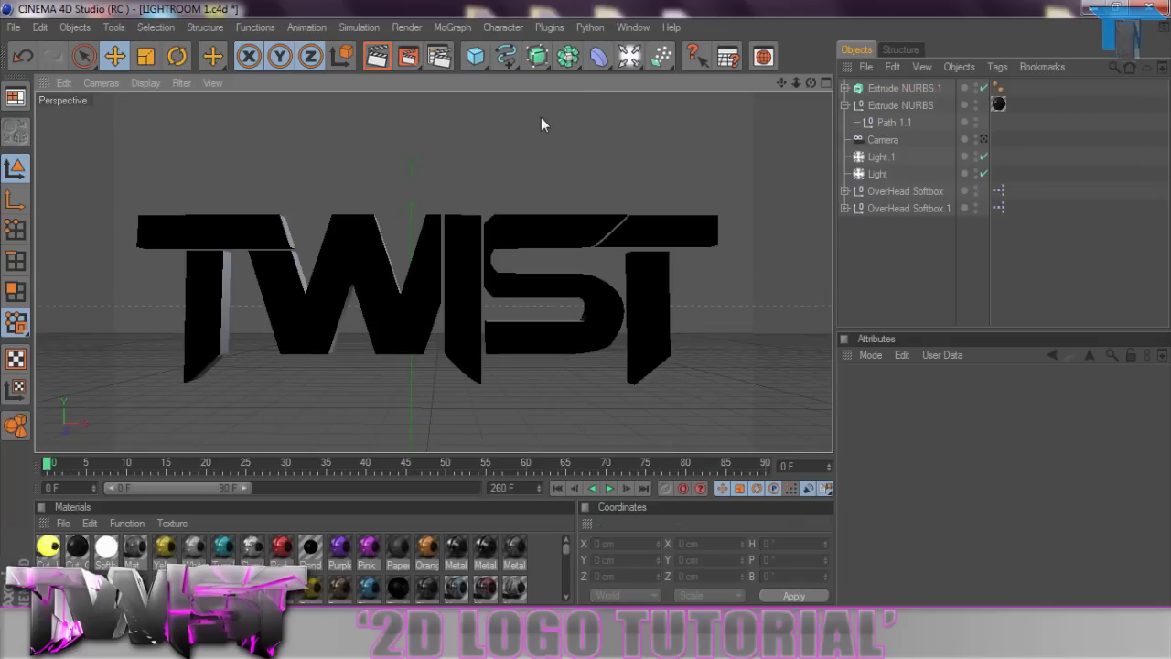
- Set Extrude NURBS.1's Movement Z depth to 100 cm
click(890, 88)
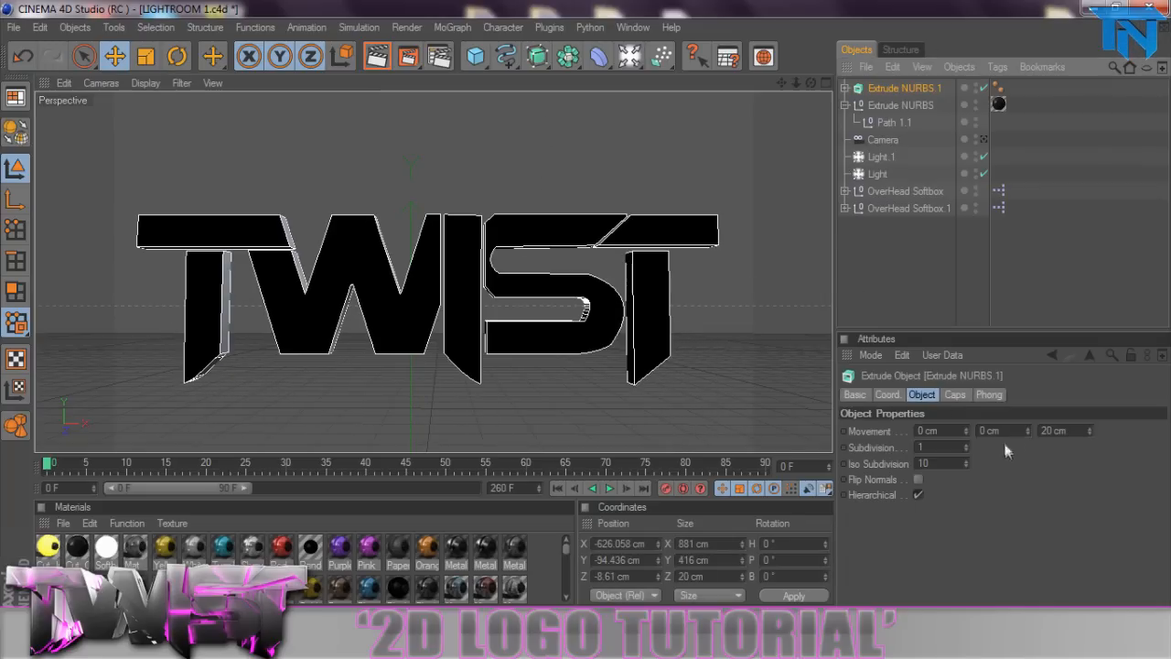
click(1054, 431)
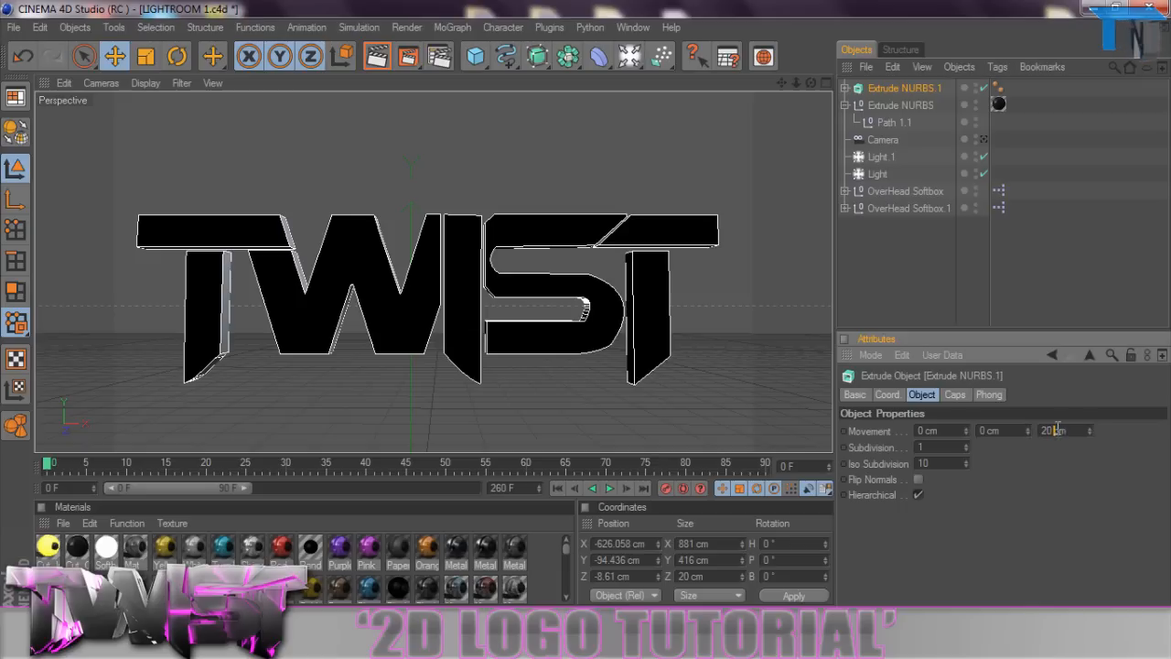
text(100)
key(Return)
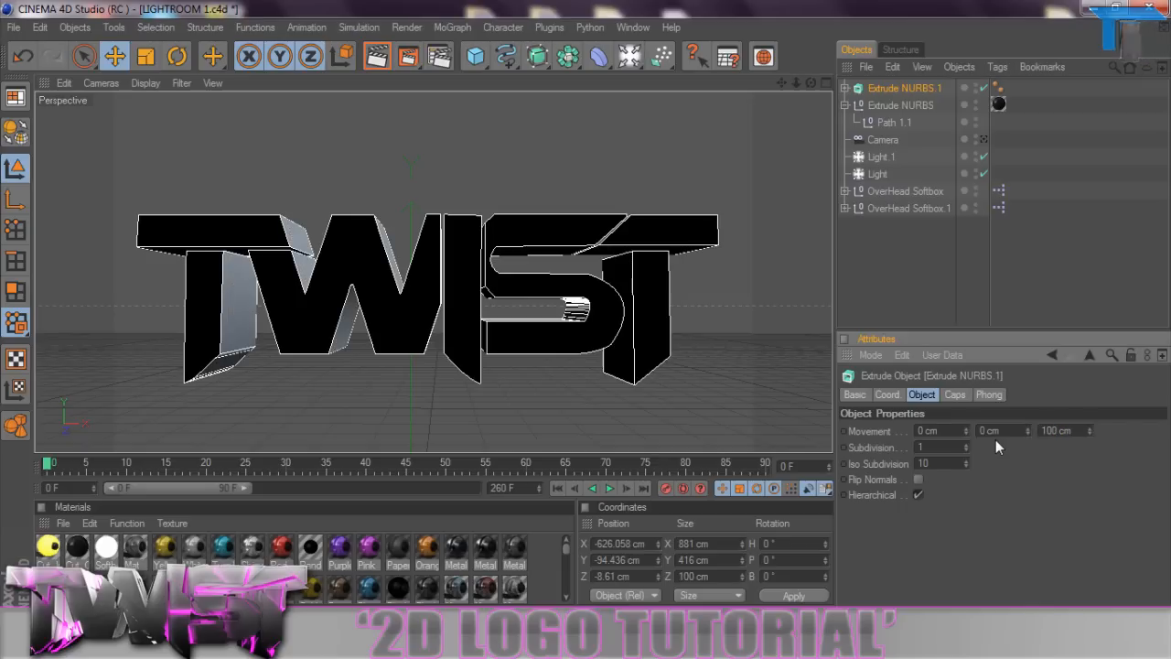
click(585, 413)
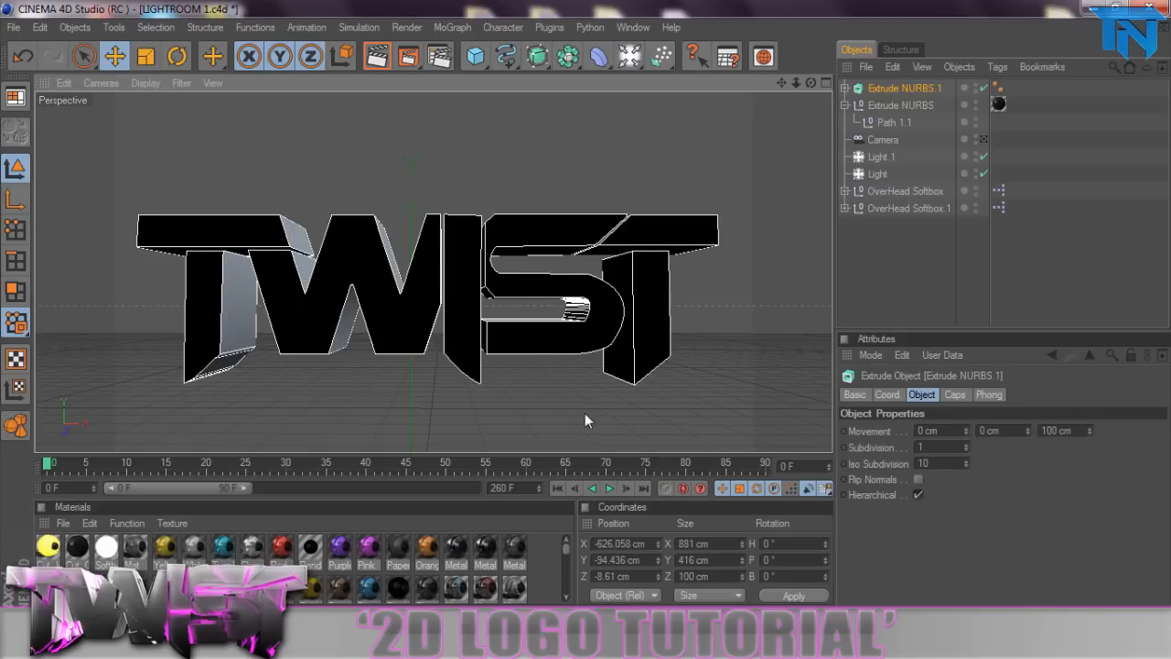
- Give the Start cap a Fillet Cap with 2 cm radius and Engraved fillet type
click(954, 395)
click(965, 431)
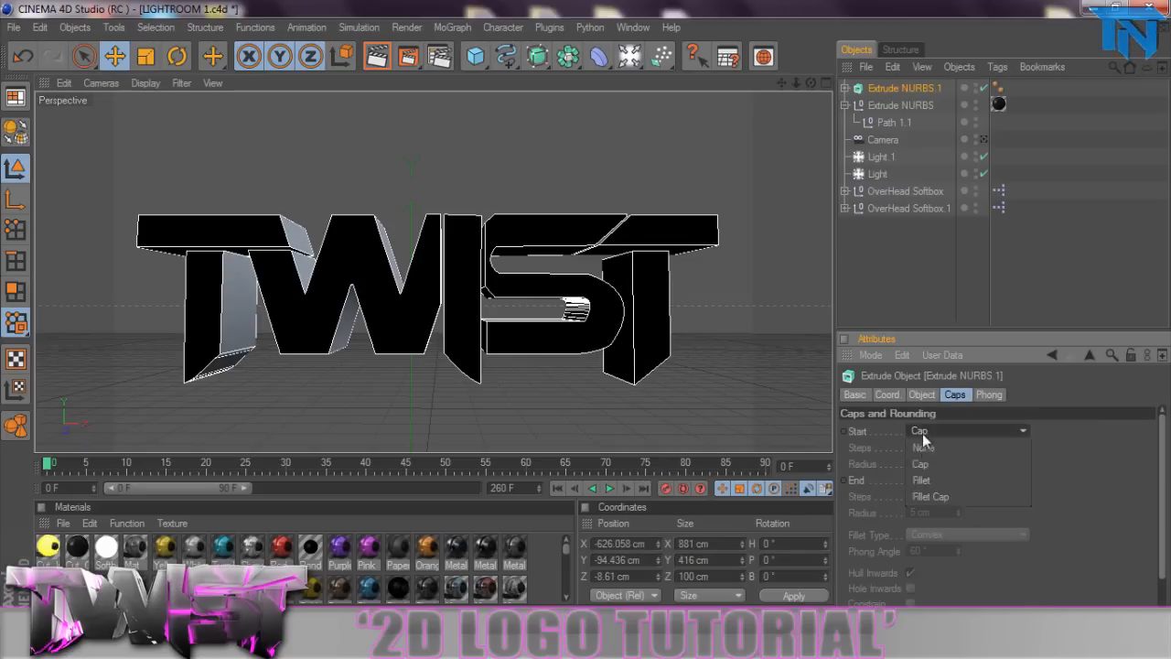
click(935, 500)
double_click(925, 464)
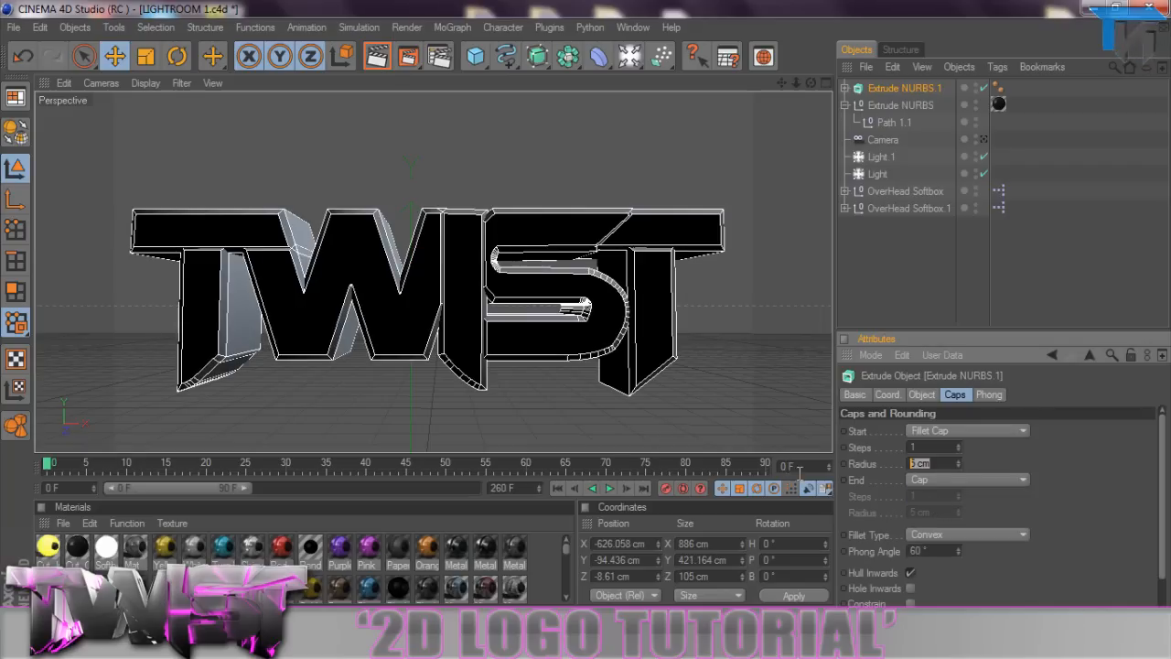
text(3)
key(Return)
click(967, 535)
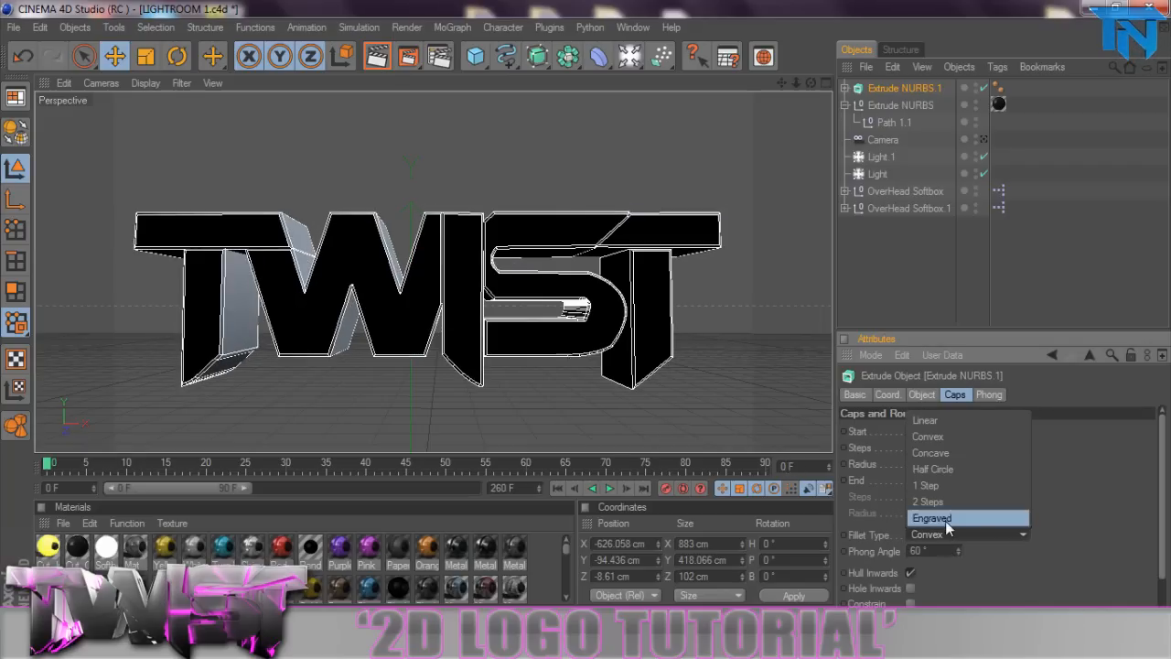
click(944, 519)
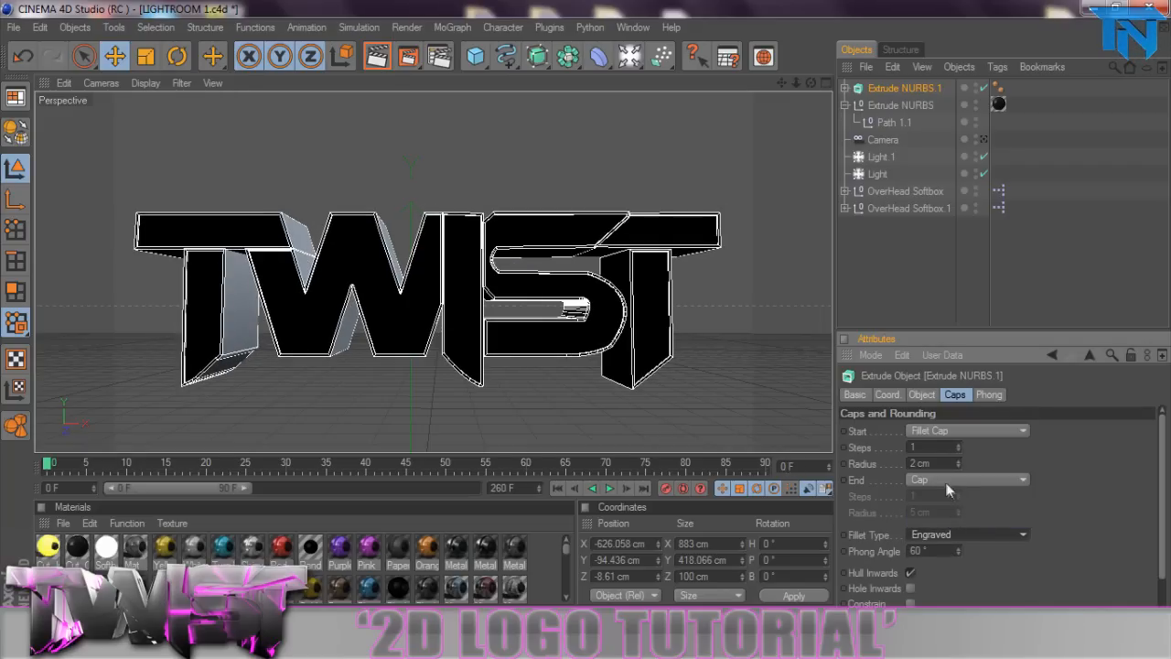
- Give the End cap a matching Fillet Cap with 2 cm radius
click(967, 480)
click(952, 529)
double_click(920, 513)
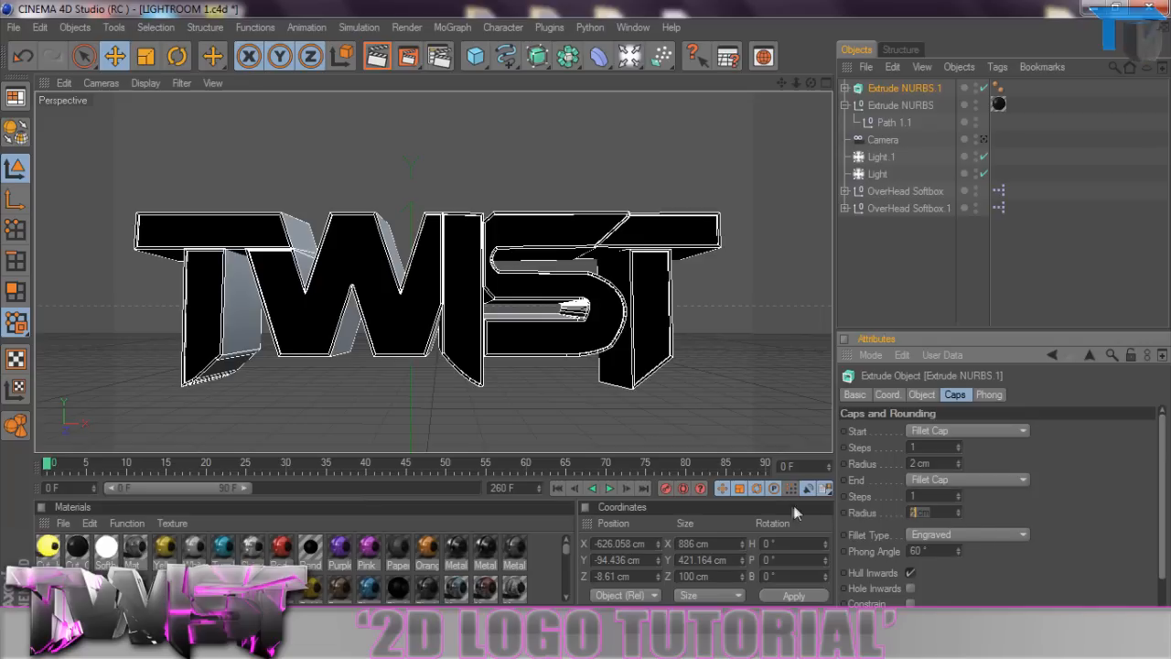
text(2)
click(967, 534)
click(966, 521)
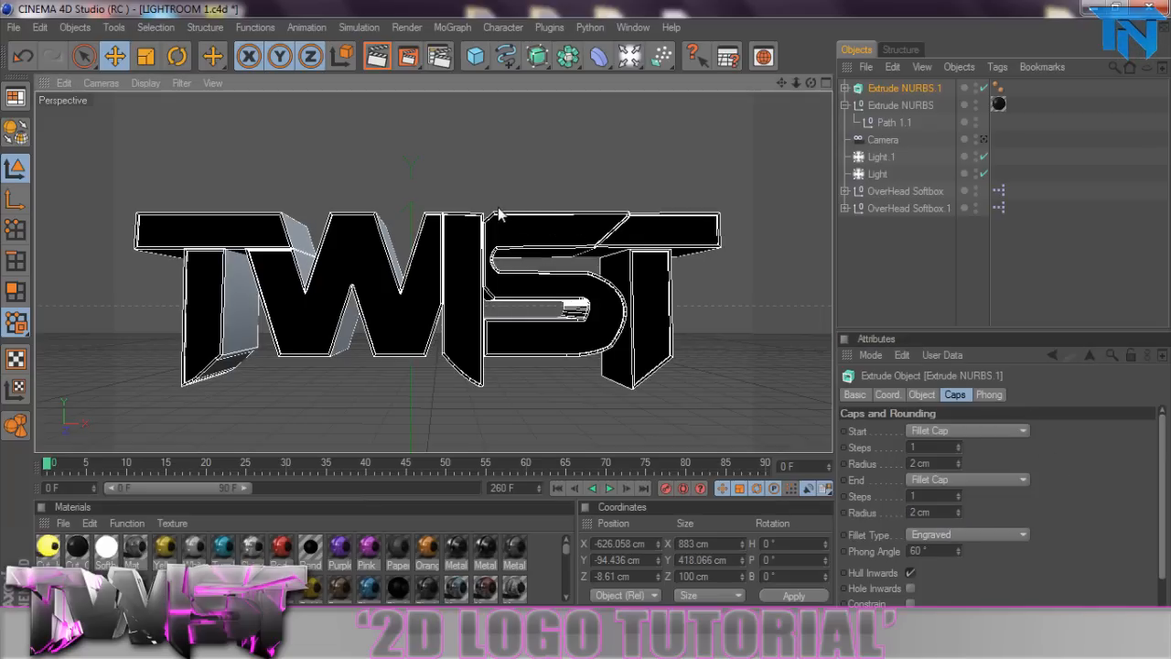
drag(566, 544, 558, 580)
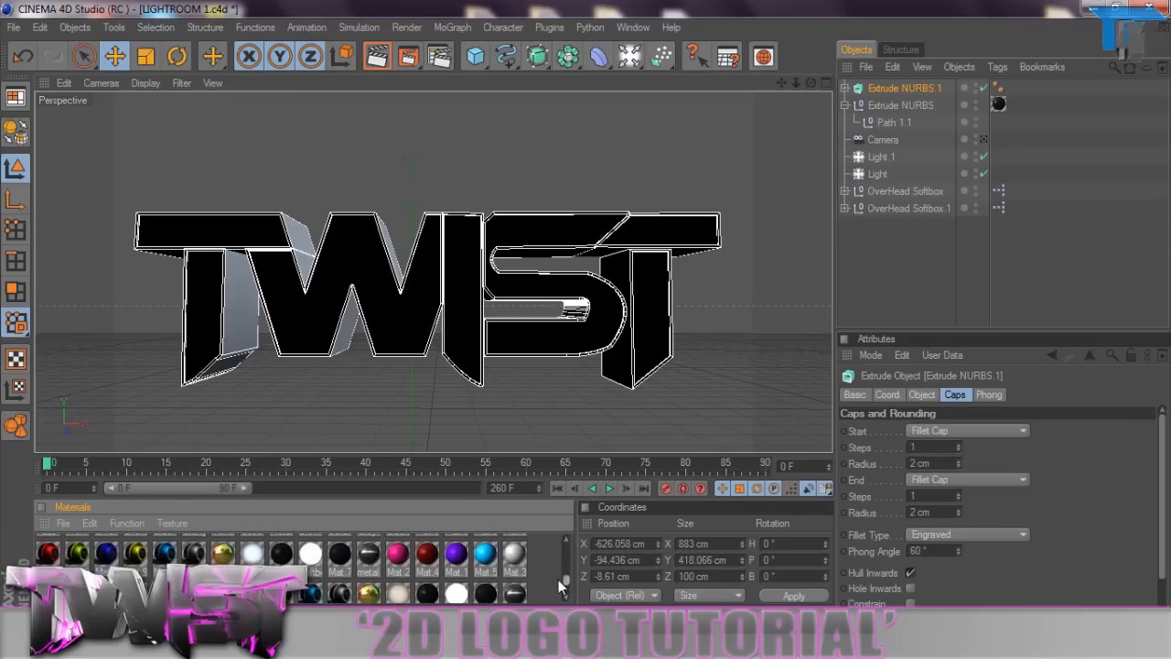
- Check the dark materials' reflection settings and apply Mat 7 to Extrude NURBS.1
click(282, 555)
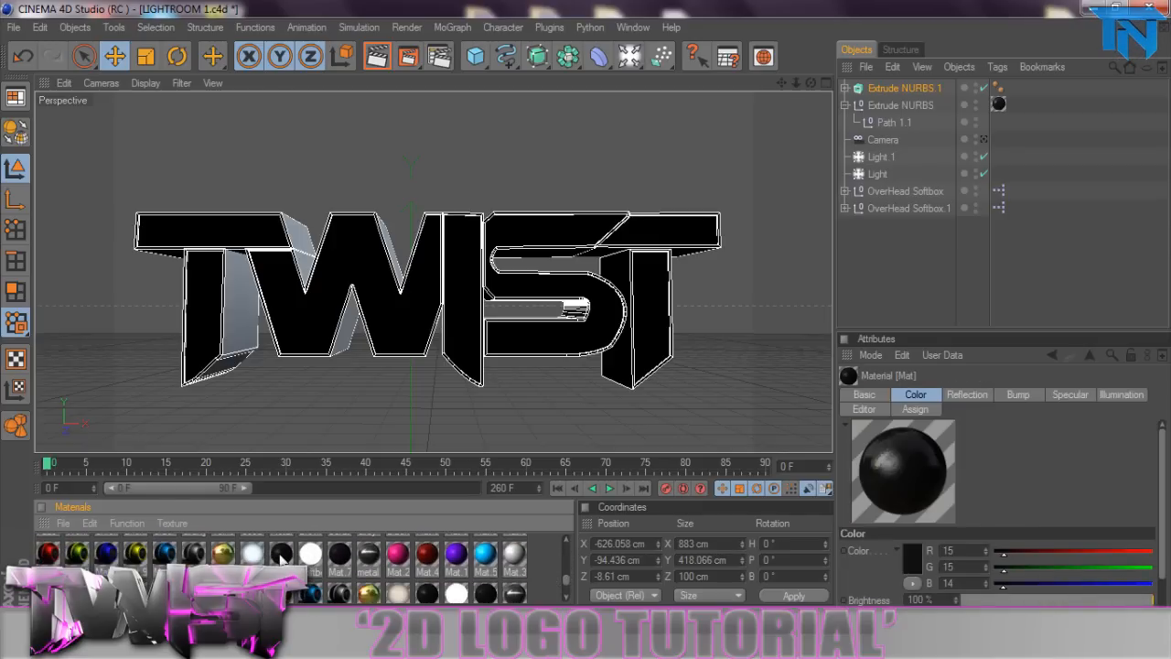
scroll(389, 568, down, 2)
click(424, 550)
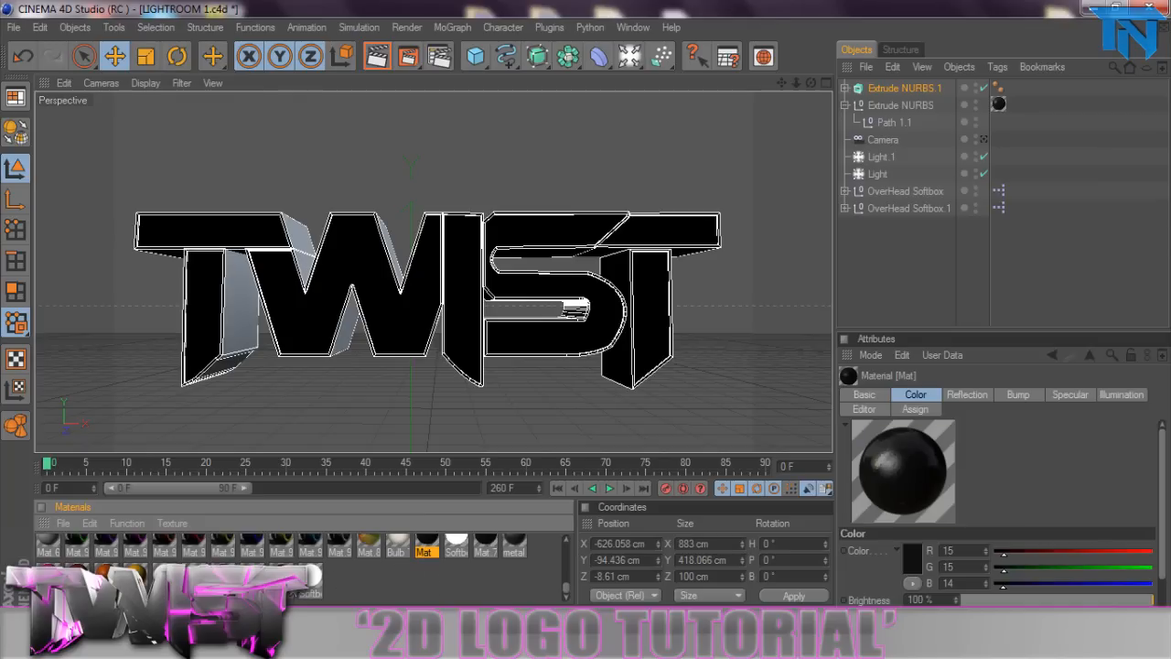
double_click(483, 542)
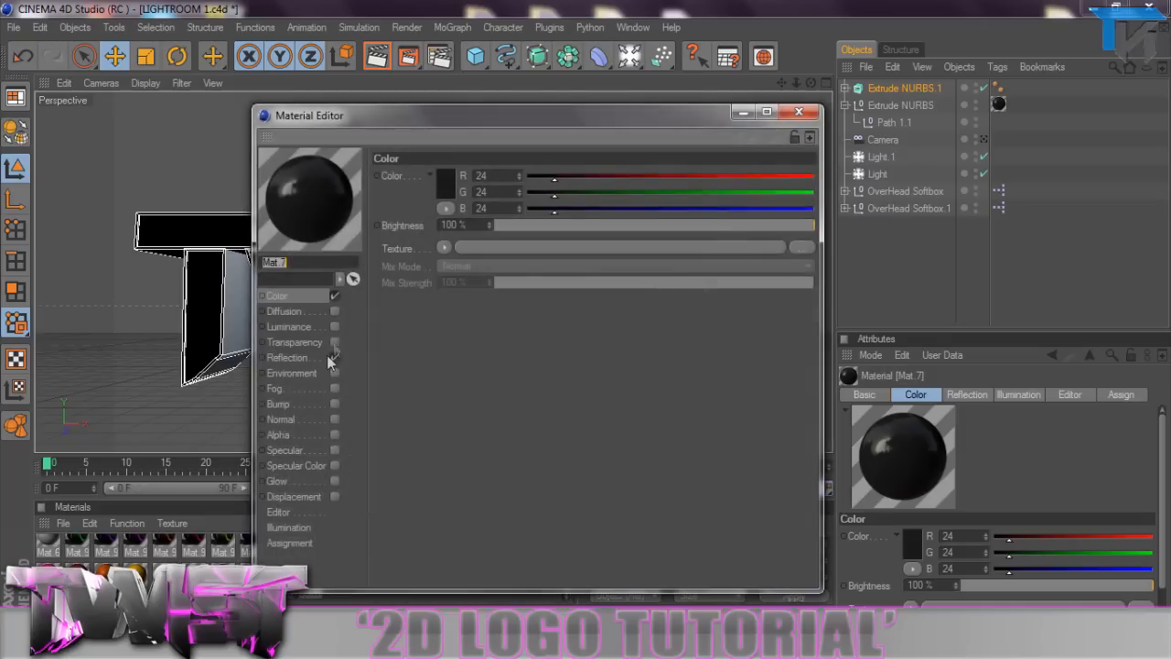
drag(429, 126, 433, 73)
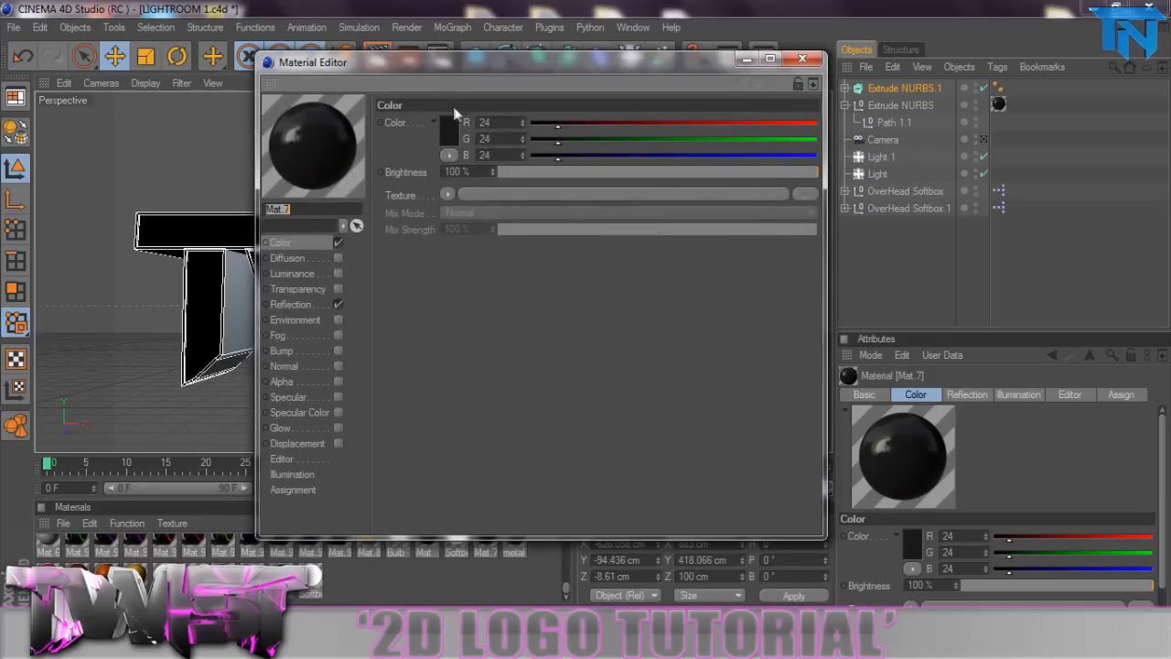
click(290, 304)
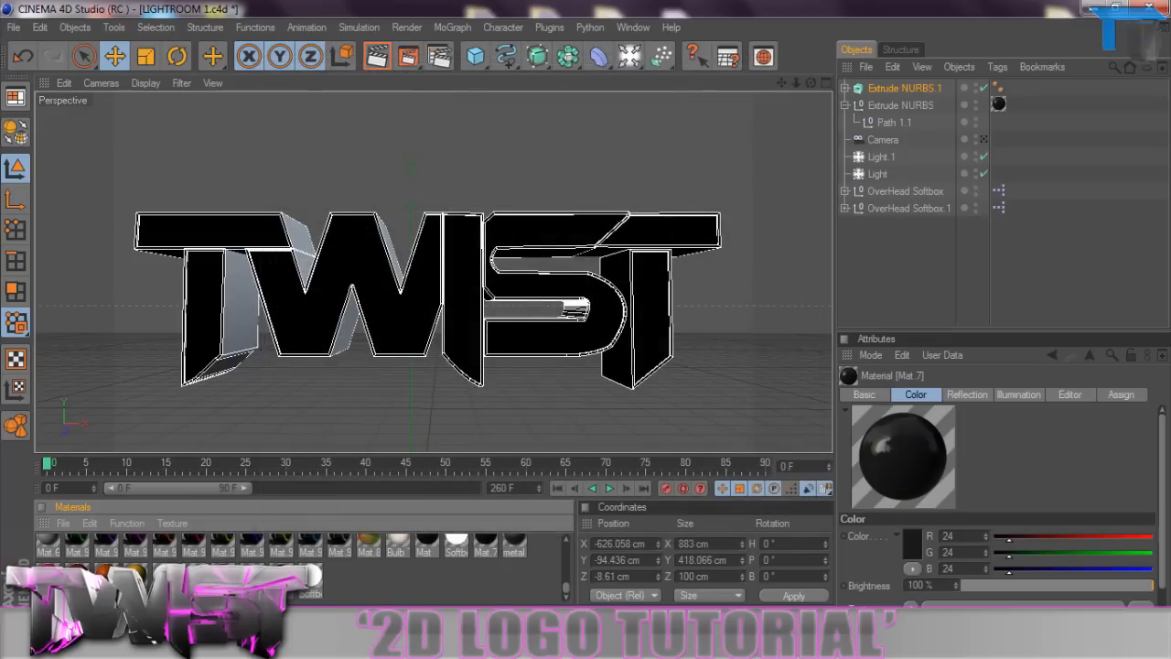
drag(433, 411, 416, 315)
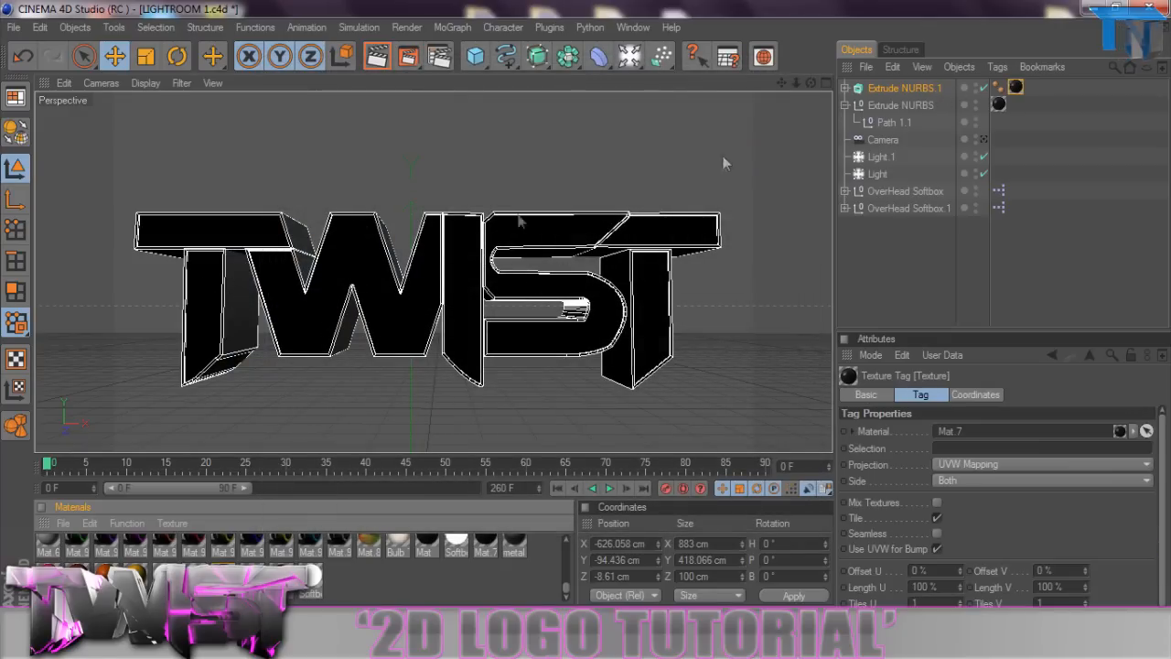
- Select Path 1 to Path 7 inside the extrude and Connect+Delete them into one spline
click(846, 88)
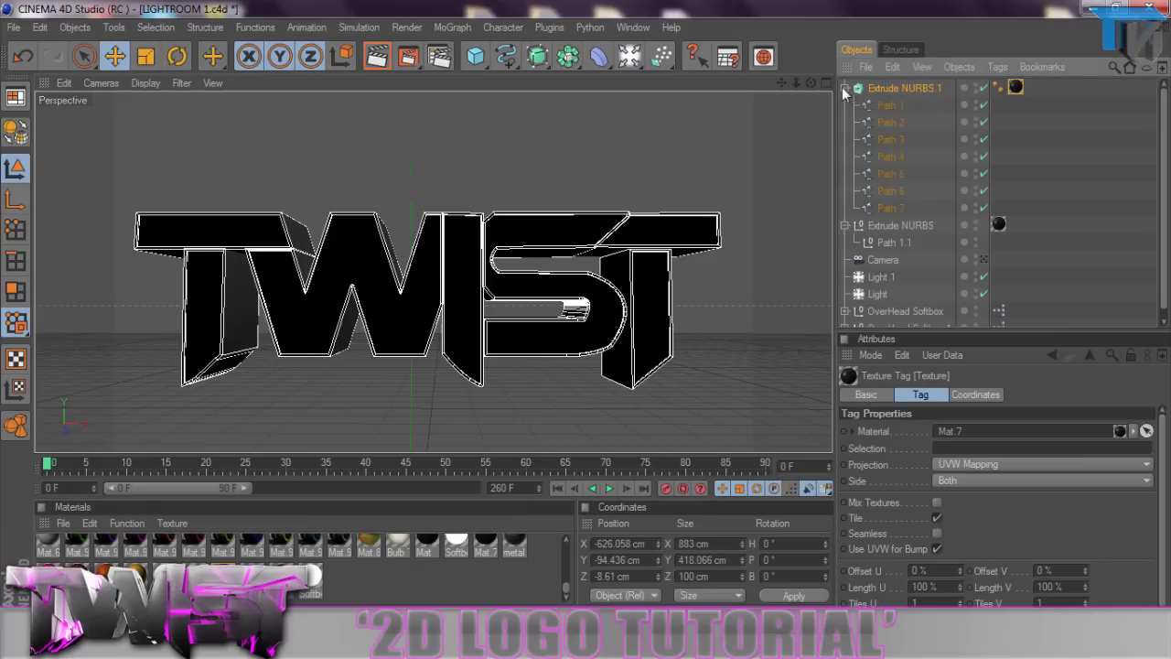
click(890, 208)
shift+click(886, 104)
right_click(886, 105)
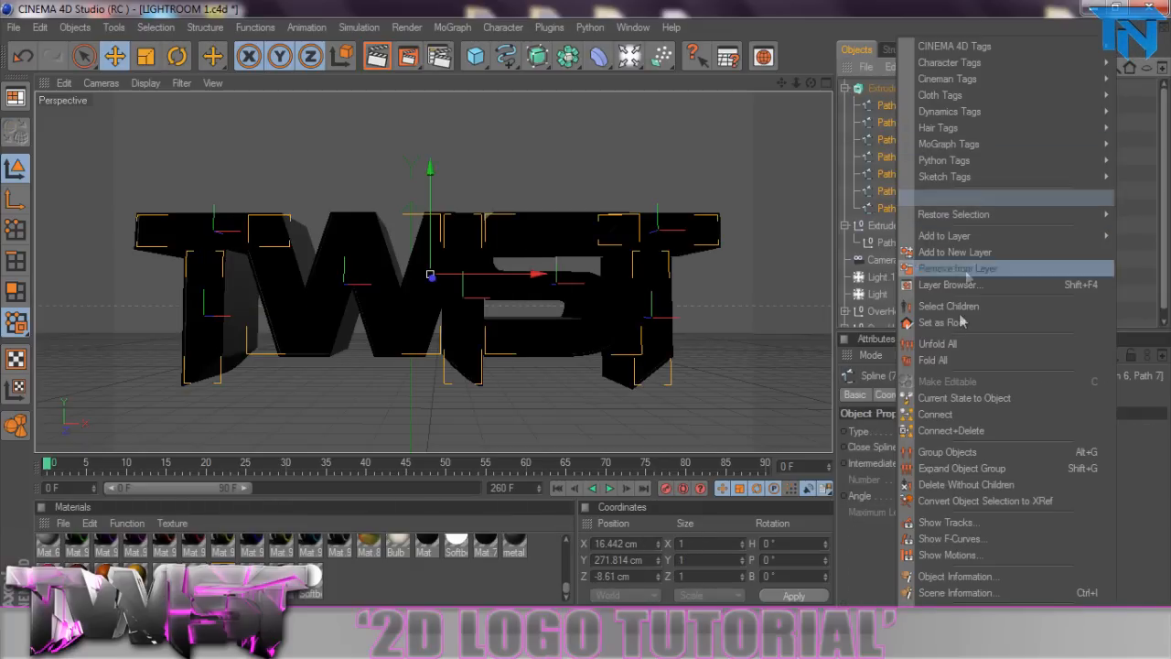
click(952, 431)
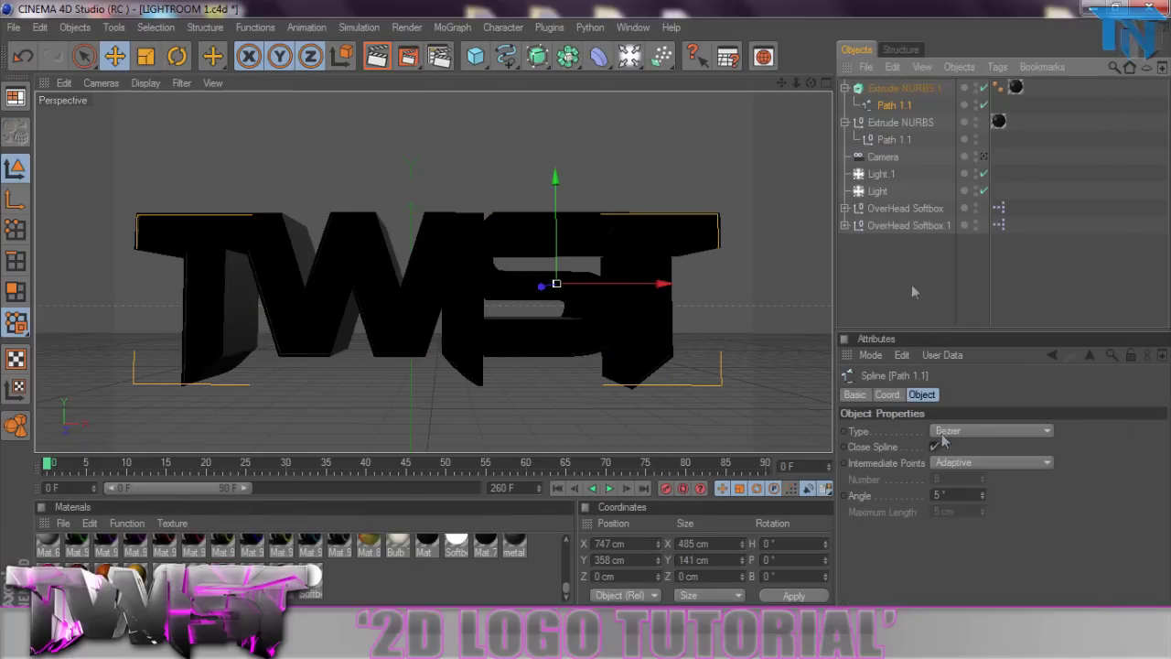
click(549, 26)
- Bring up Thrausi and try breaking the spline and the extrusion, both rejected with warnings
click(661, 95)
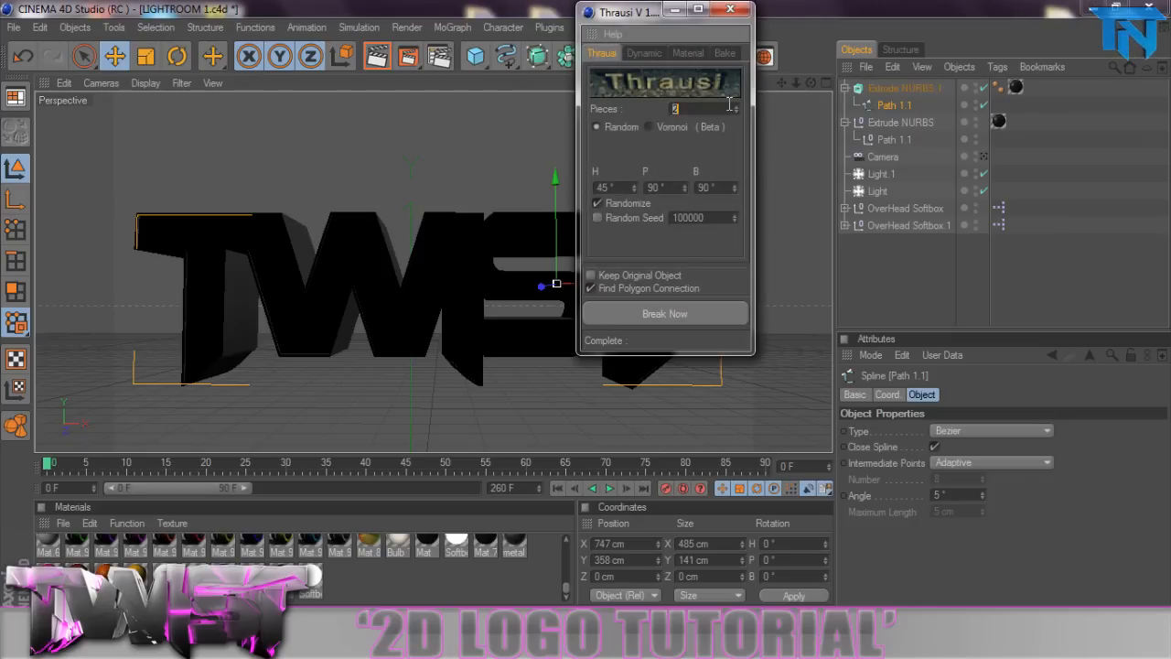
text(30)
click(665, 313)
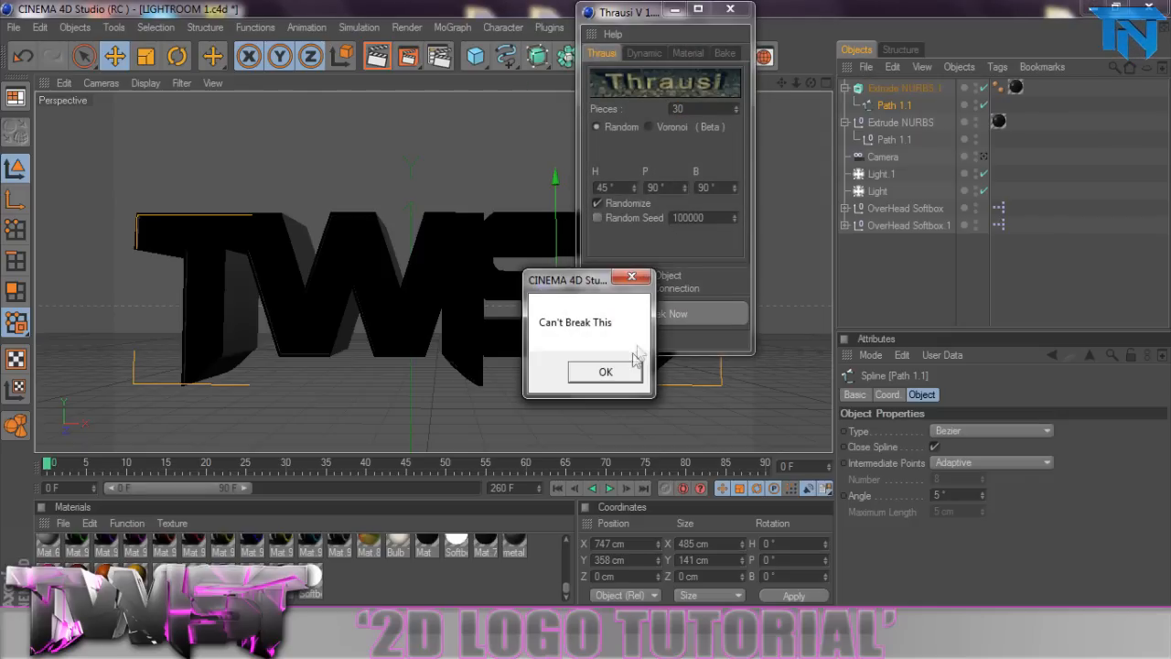
click(635, 358)
click(892, 88)
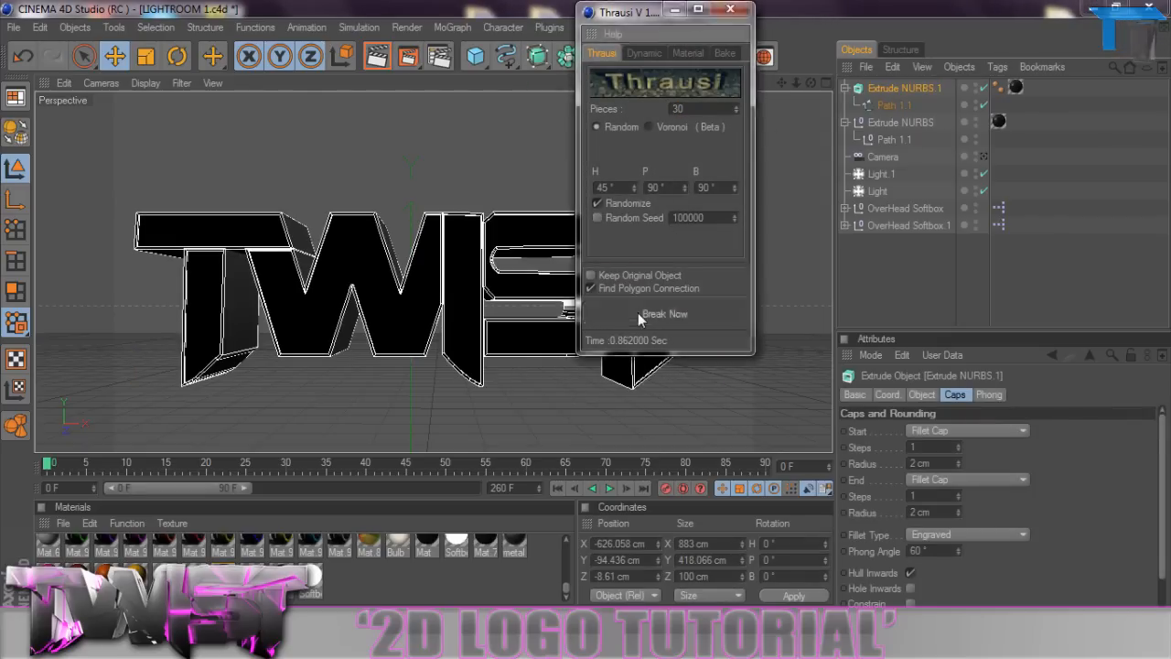
click(665, 314)
click(612, 373)
- Bake Path 1.1 to its current state, delete the extra copy and group it in a null
click(892, 105)
right_click(906, 105)
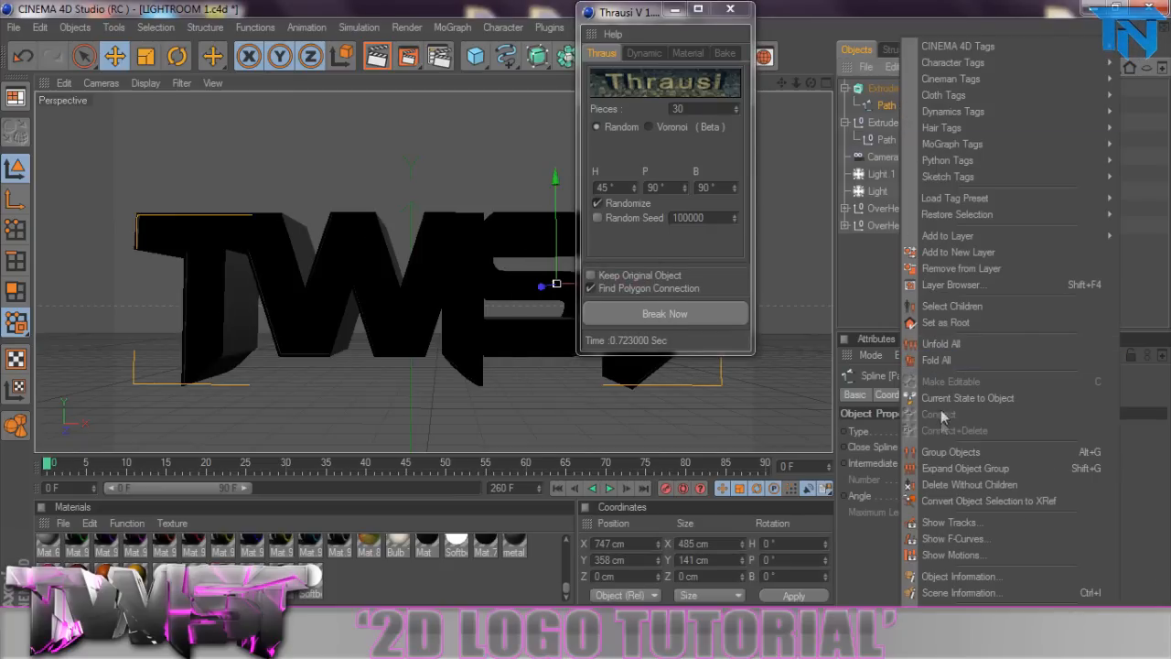
click(967, 398)
key(Delete)
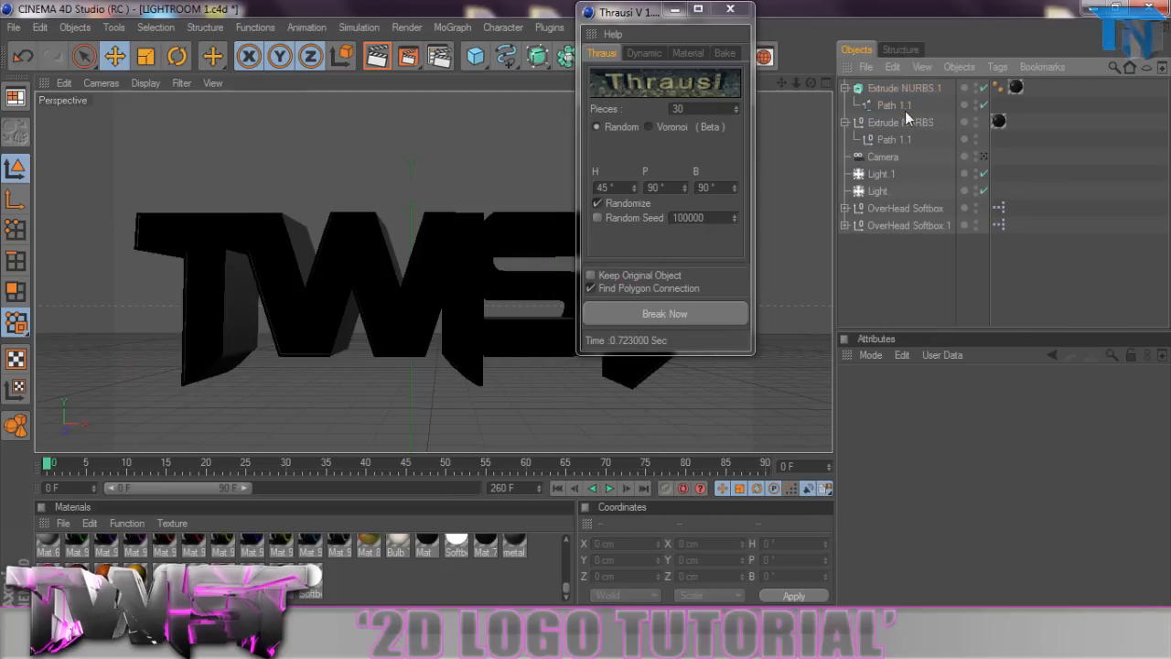
right_click(905, 103)
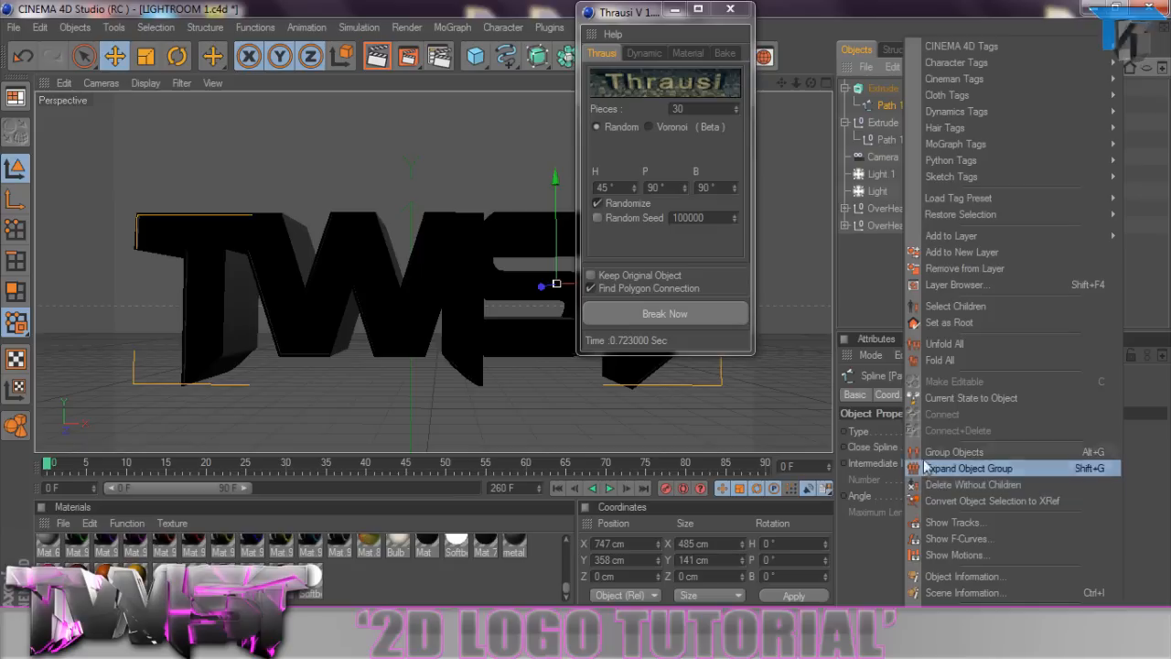
click(993, 488)
- Turn off connection finding, retry the break unsuccessfully, and inspect the null's hierarchy
click(590, 288)
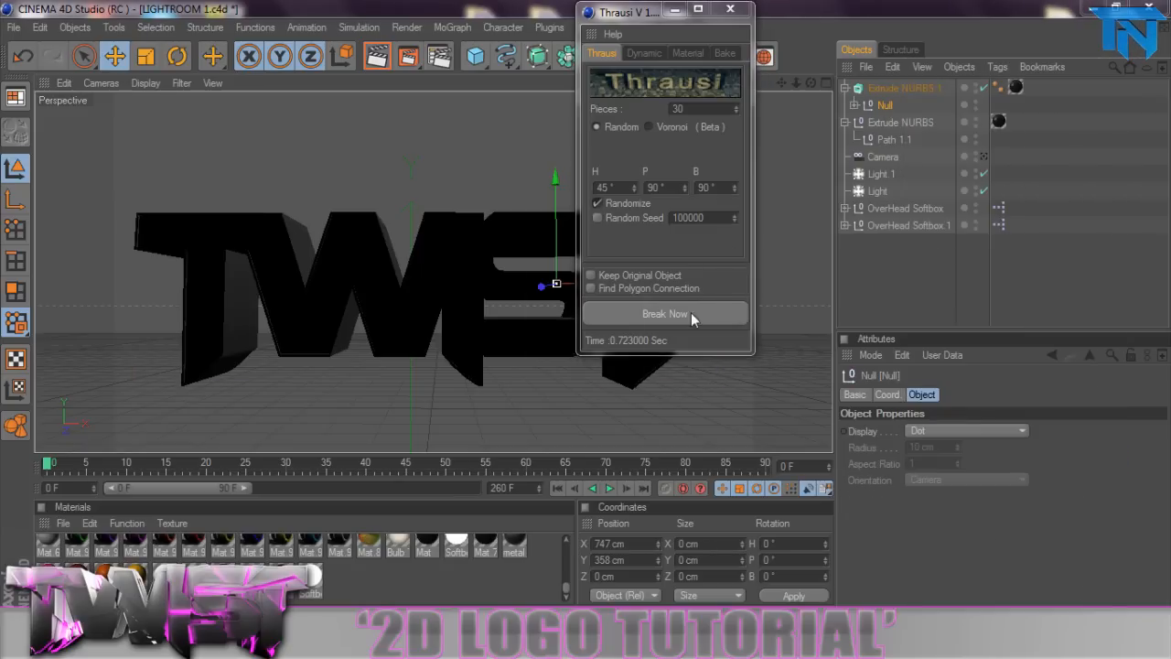
click(691, 312)
click(604, 371)
click(854, 105)
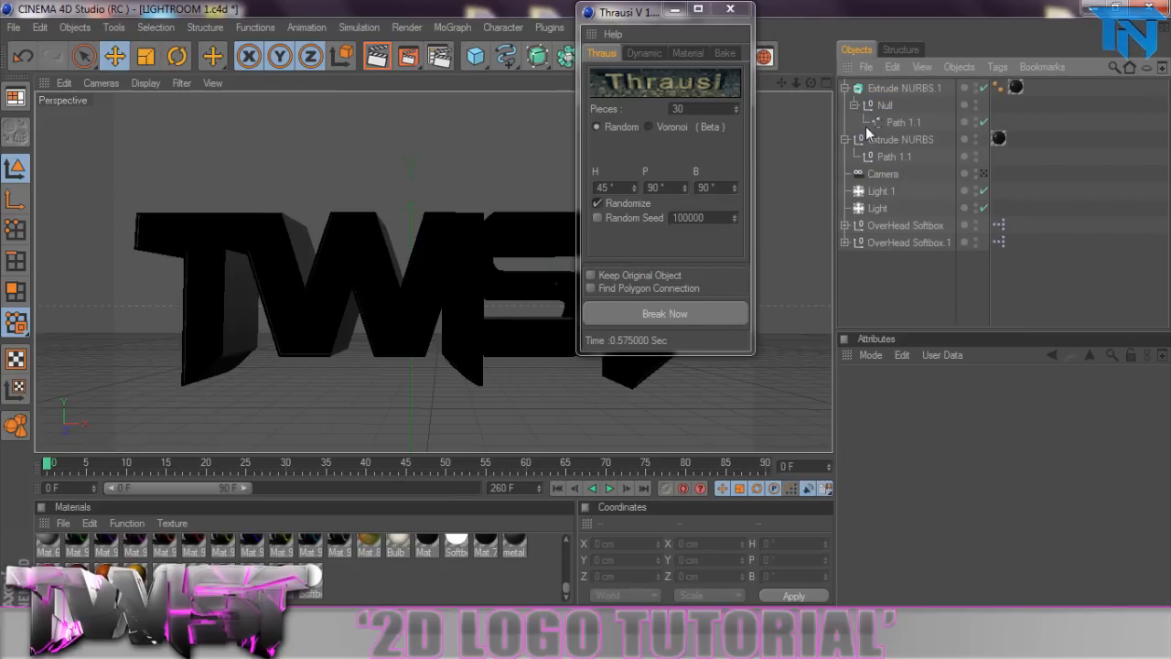
click(894, 122)
right_click(904, 141)
click(903, 143)
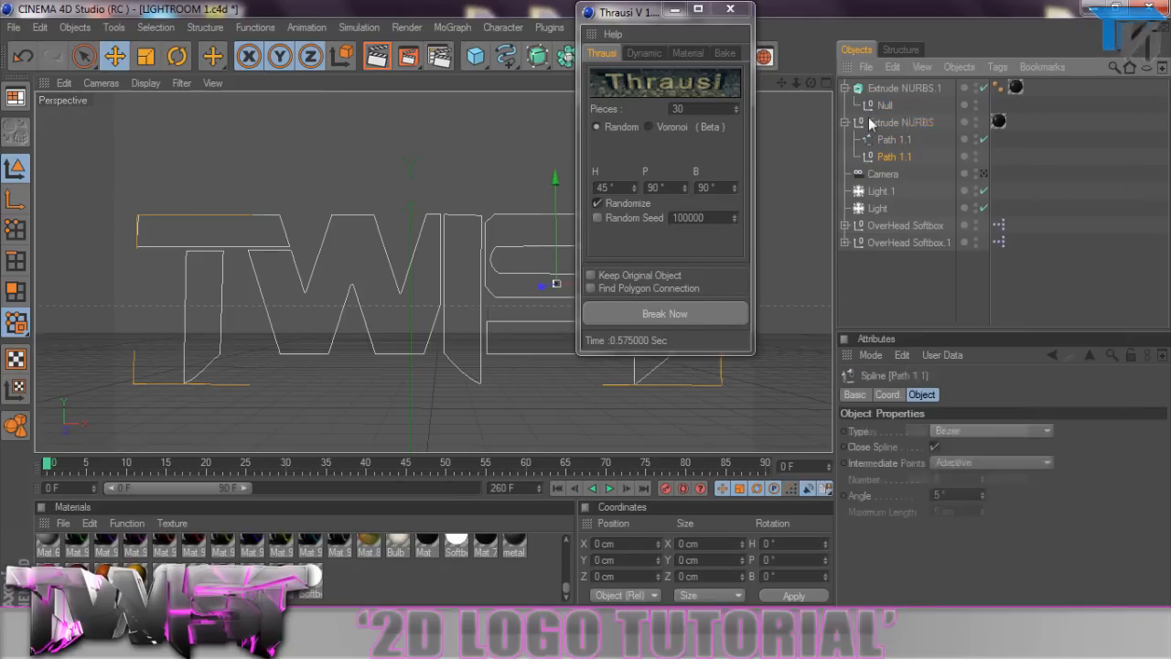
- Move Path 1.1 back under the logo's null and remove the leftover null objects
click(895, 139)
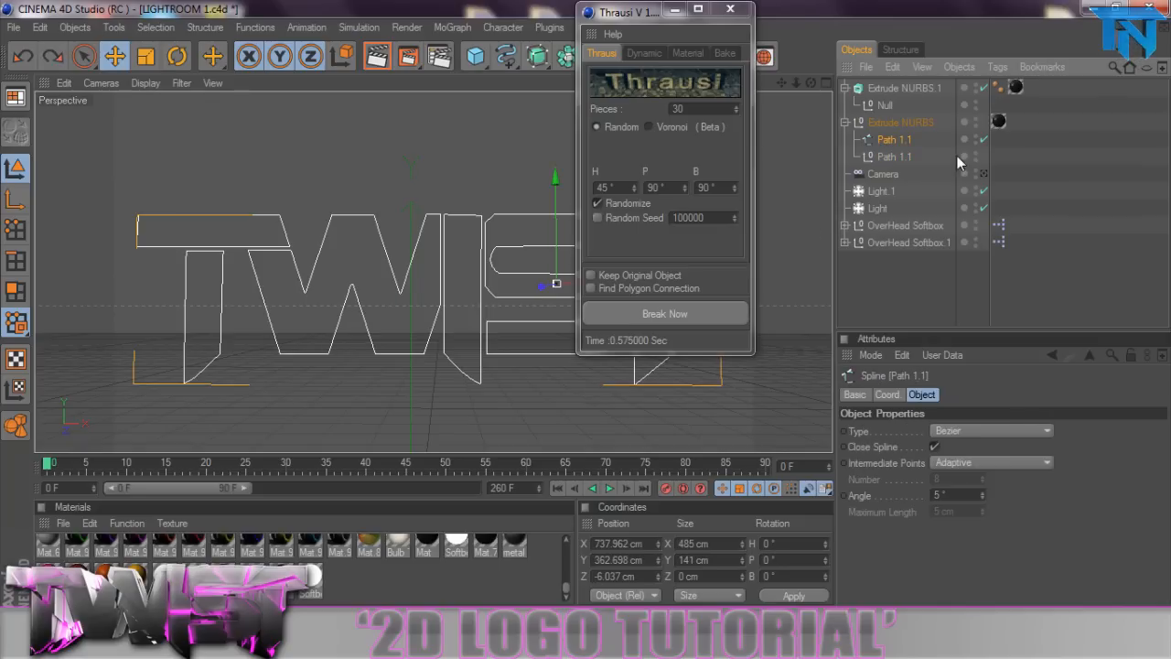
drag(895, 139, 885, 104)
click(885, 104)
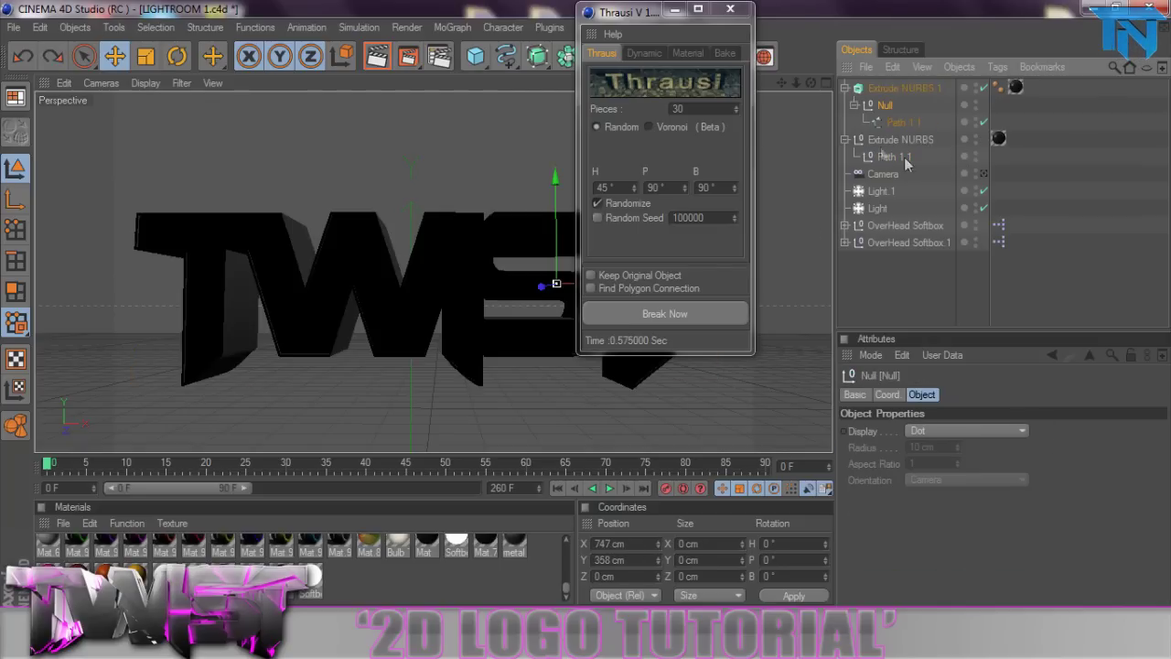
click(862, 117)
key(alt+g)
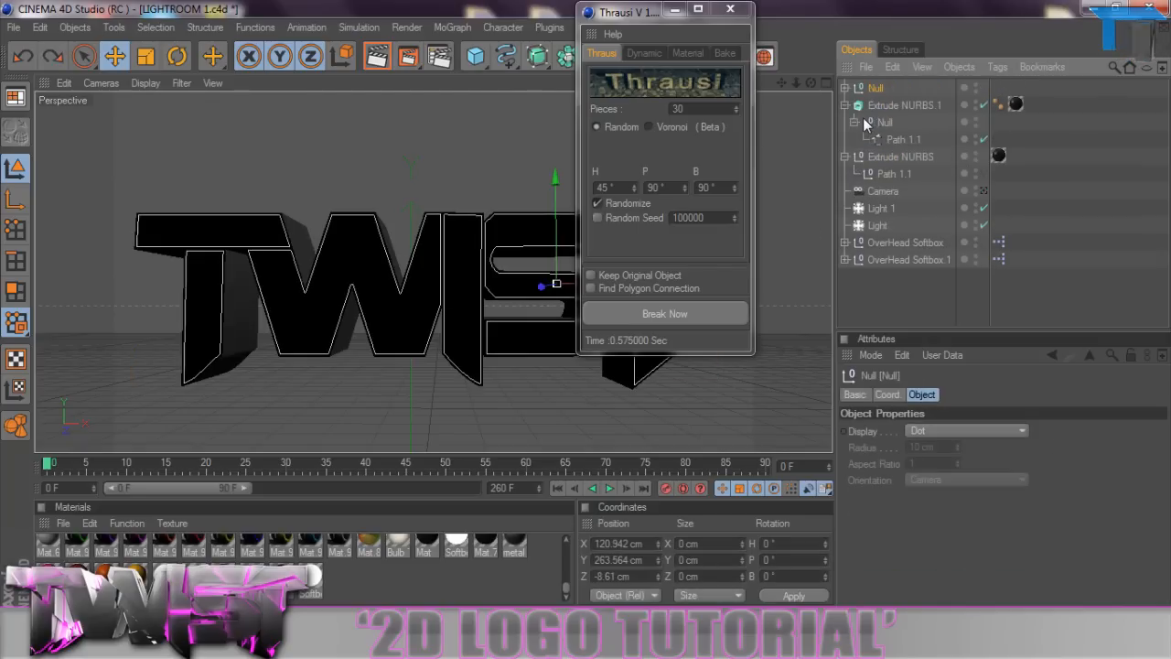
key(Delete)
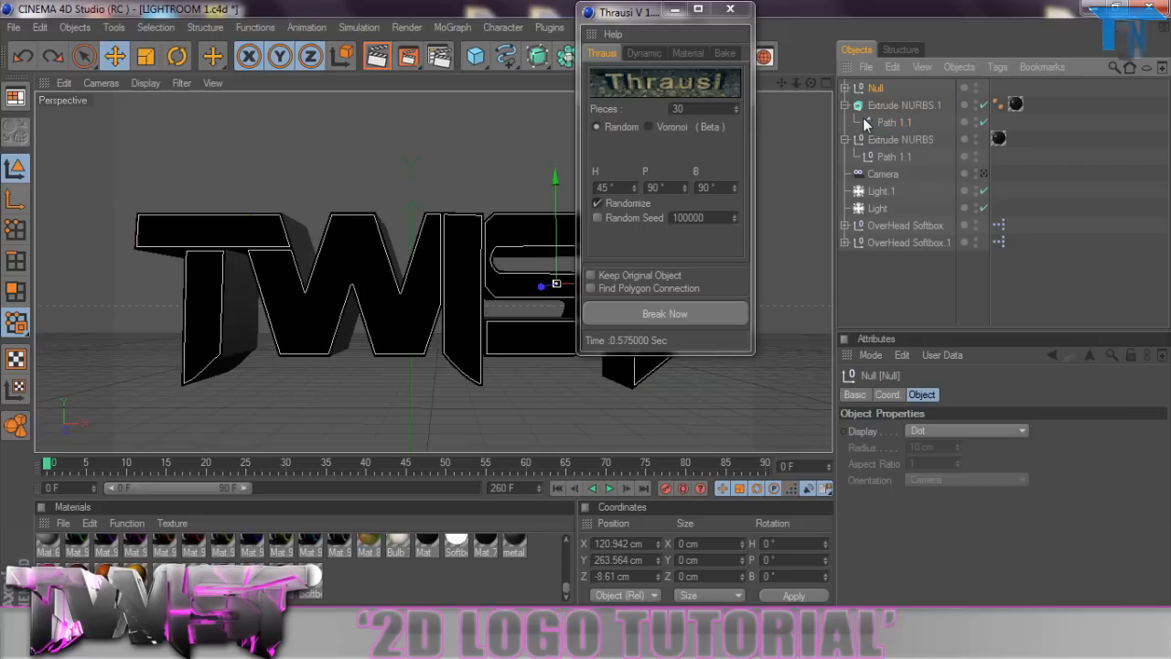
key(Delete)
- Select Extrude NURBS.1 and attempt the break again, dismissing the cannot-break warning
click(901, 87)
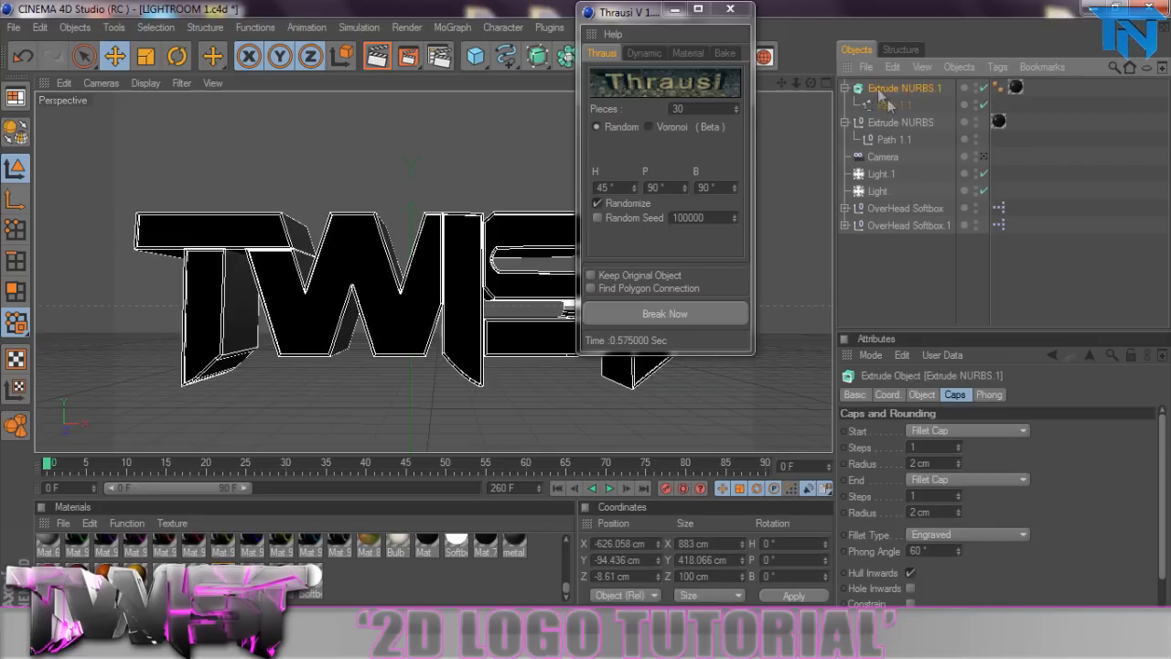
right_click(889, 104)
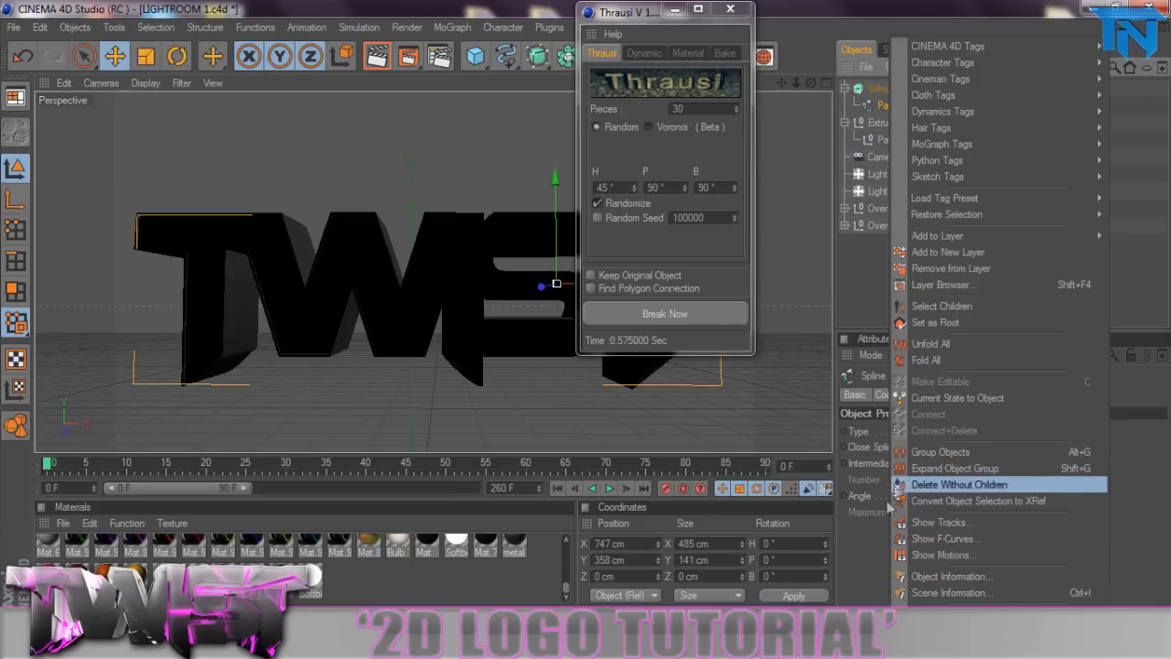
click(701, 265)
click(904, 87)
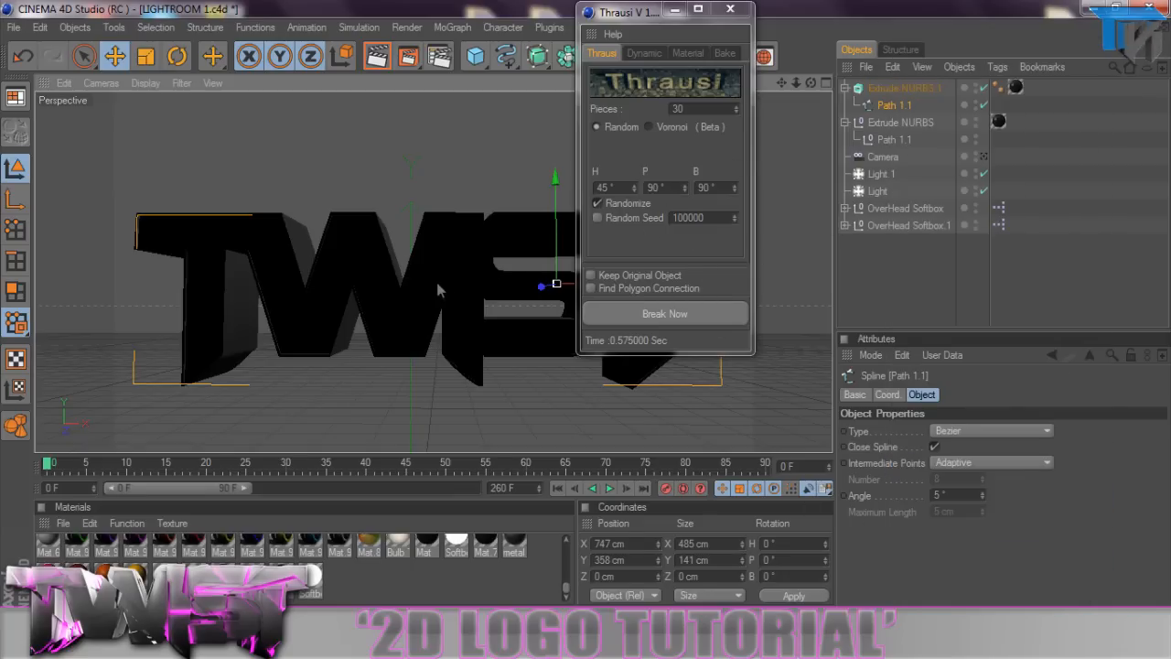
click(631, 314)
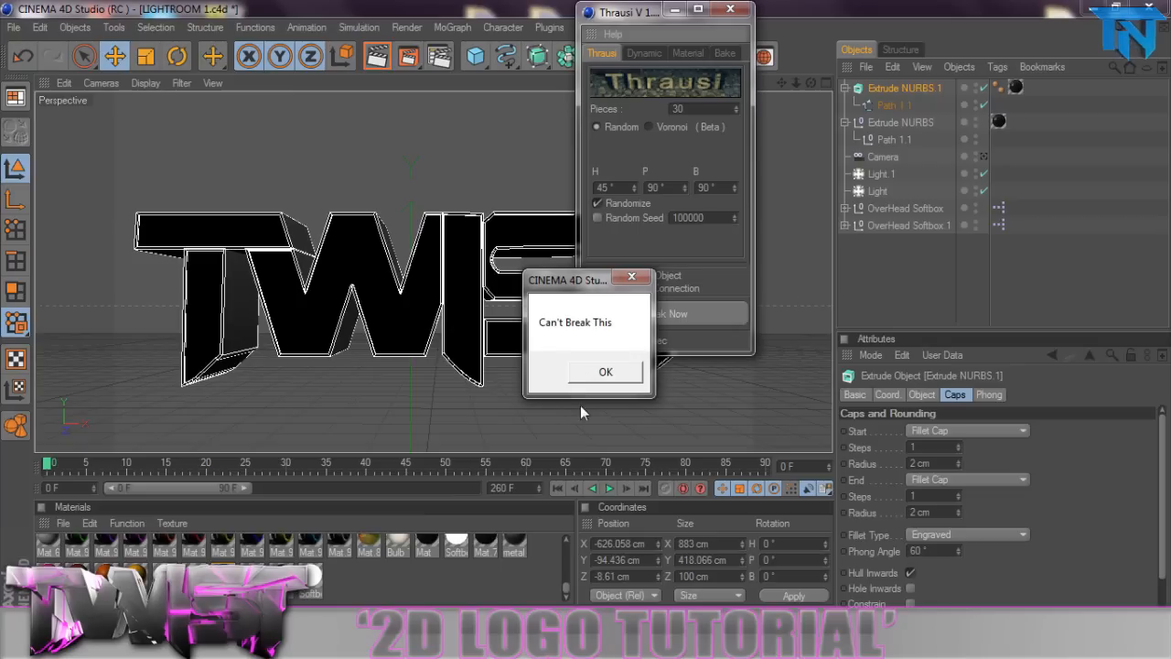
click(606, 371)
- Convert Extrude NURBS.1 into editable geometry and retry the break, still rejected
click(904, 88)
right_click(904, 88)
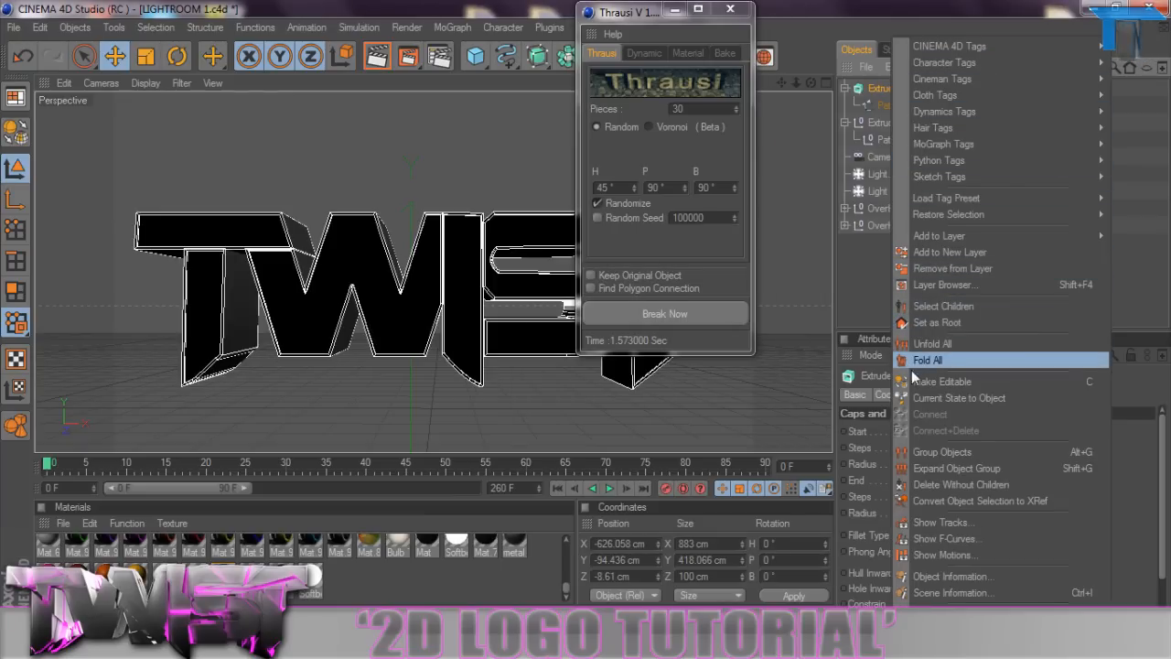
click(942, 381)
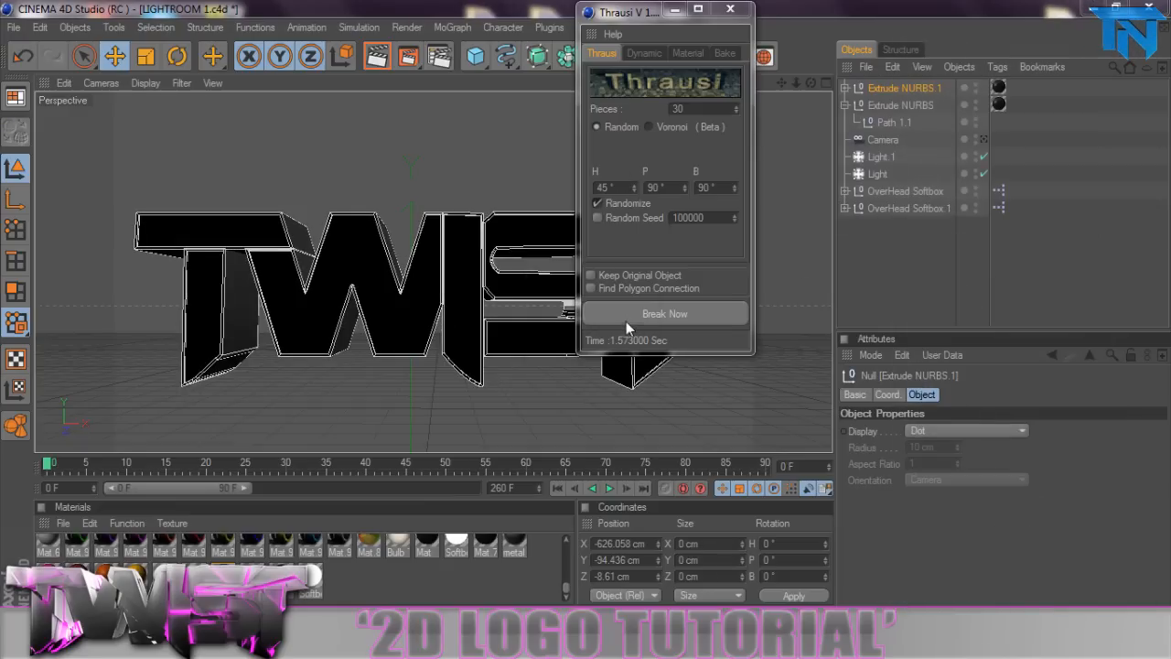
click(666, 314)
key(Return)
- Expand the converted hierarchy, select the Path 1.1 extrude object and break it into 30 pieces
click(846, 88)
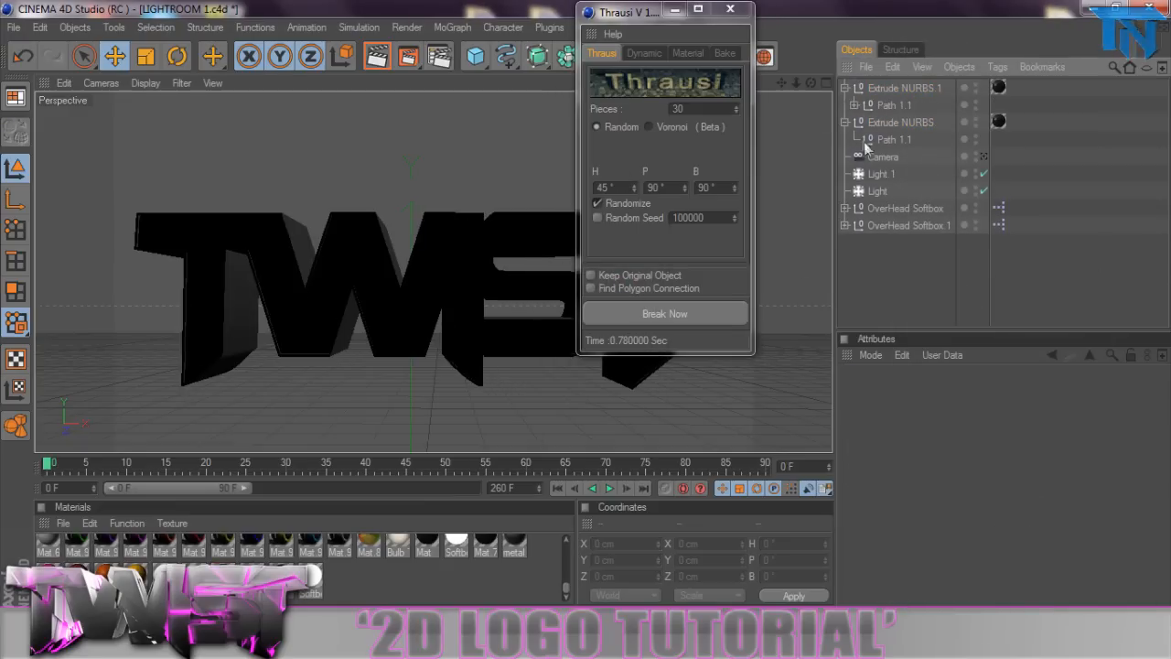
click(865, 123)
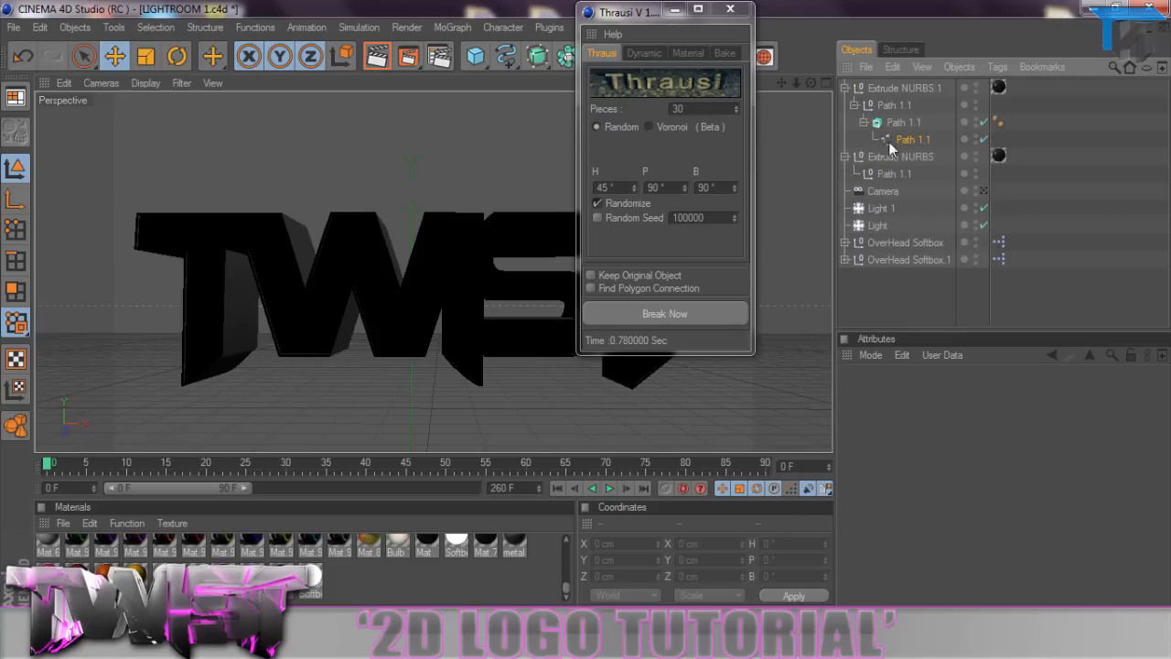
click(893, 139)
click(652, 315)
click(605, 371)
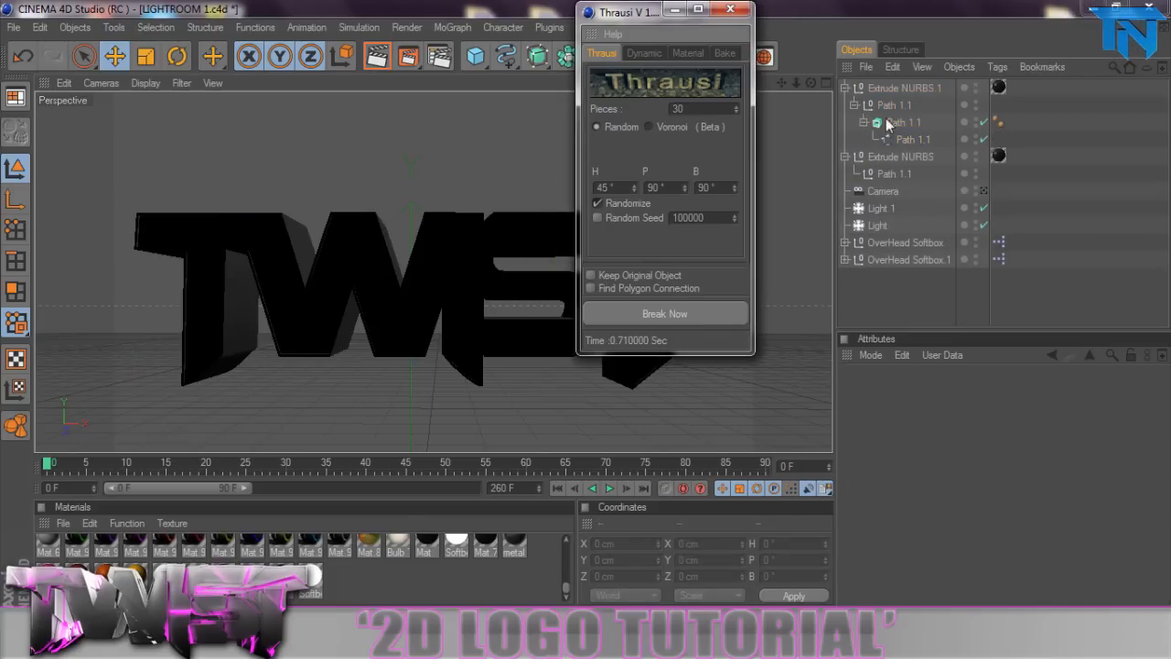
click(903, 122)
click(643, 314)
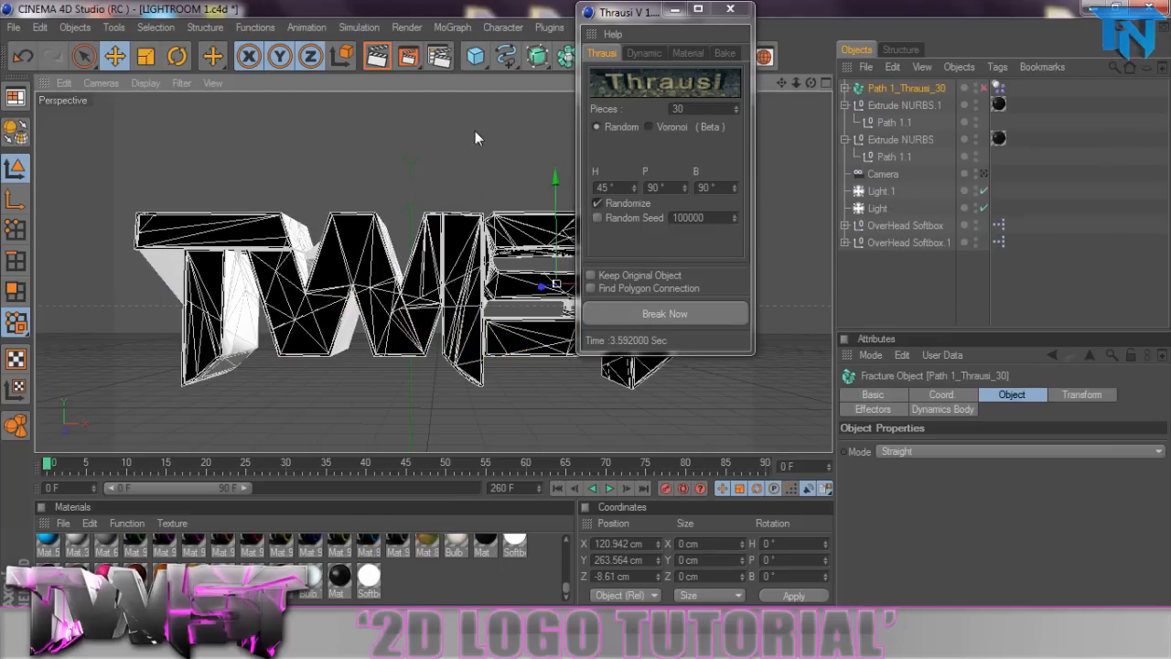
click(475, 131)
click(238, 275)
click(334, 325)
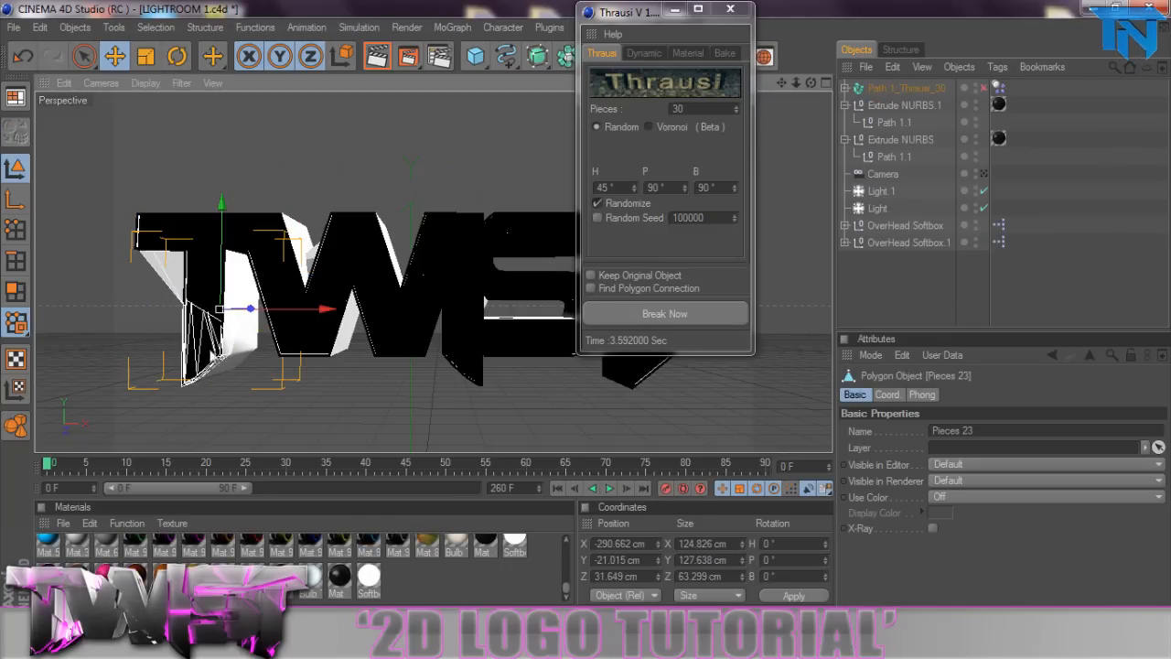
click(353, 275)
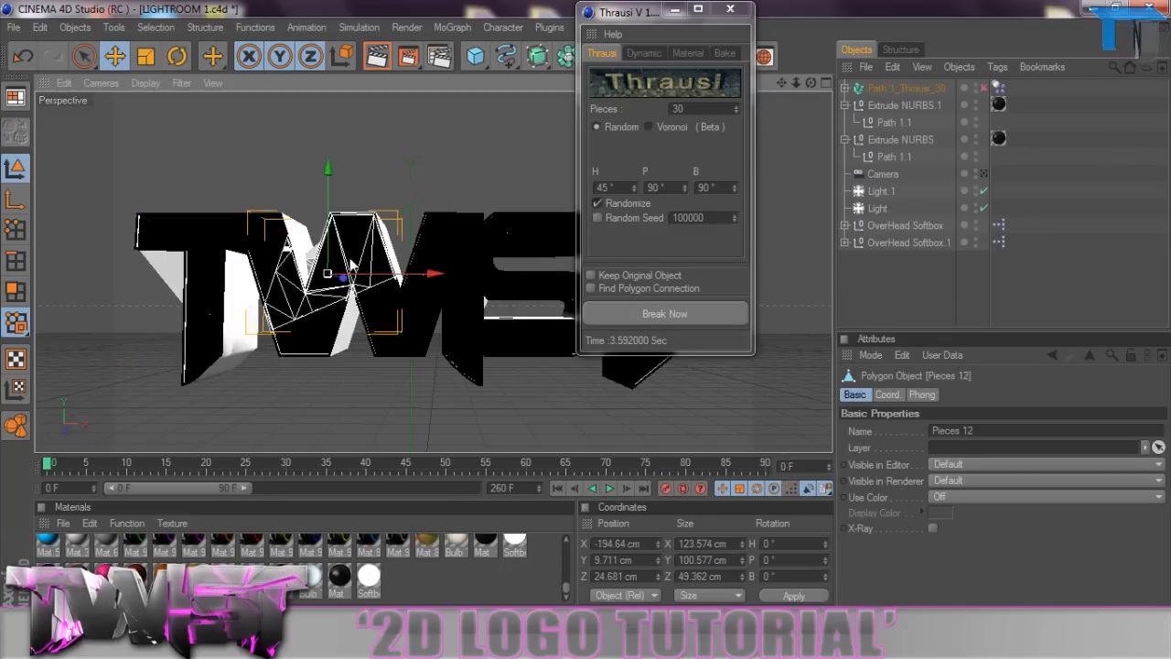
click(334, 343)
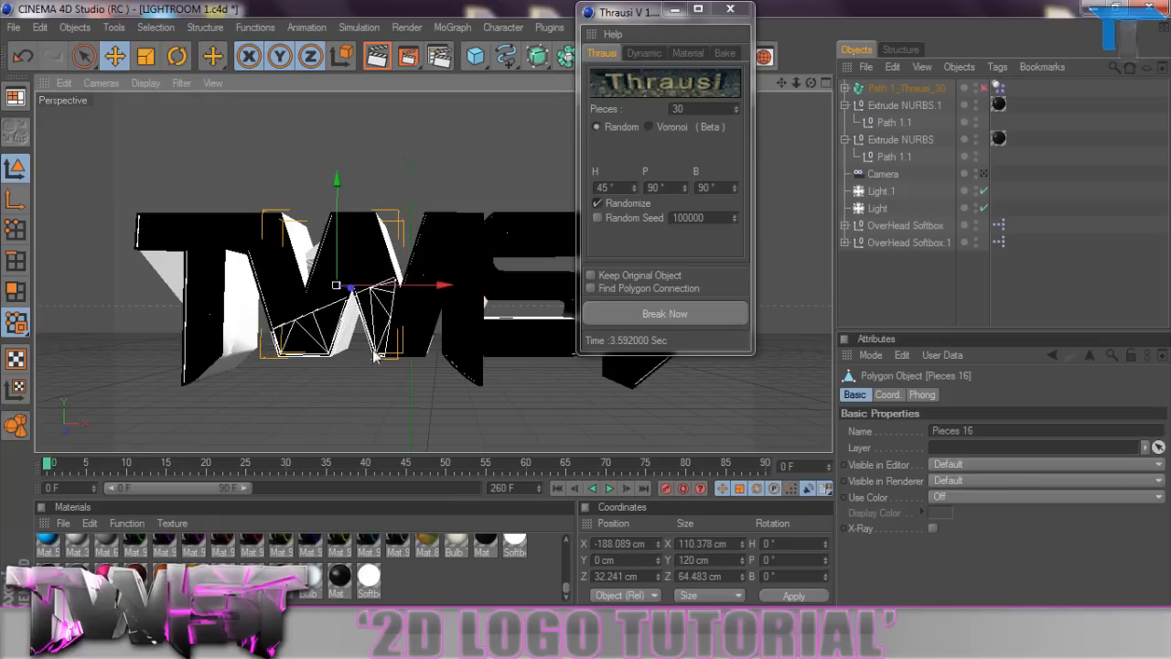
click(337, 407)
click(906, 88)
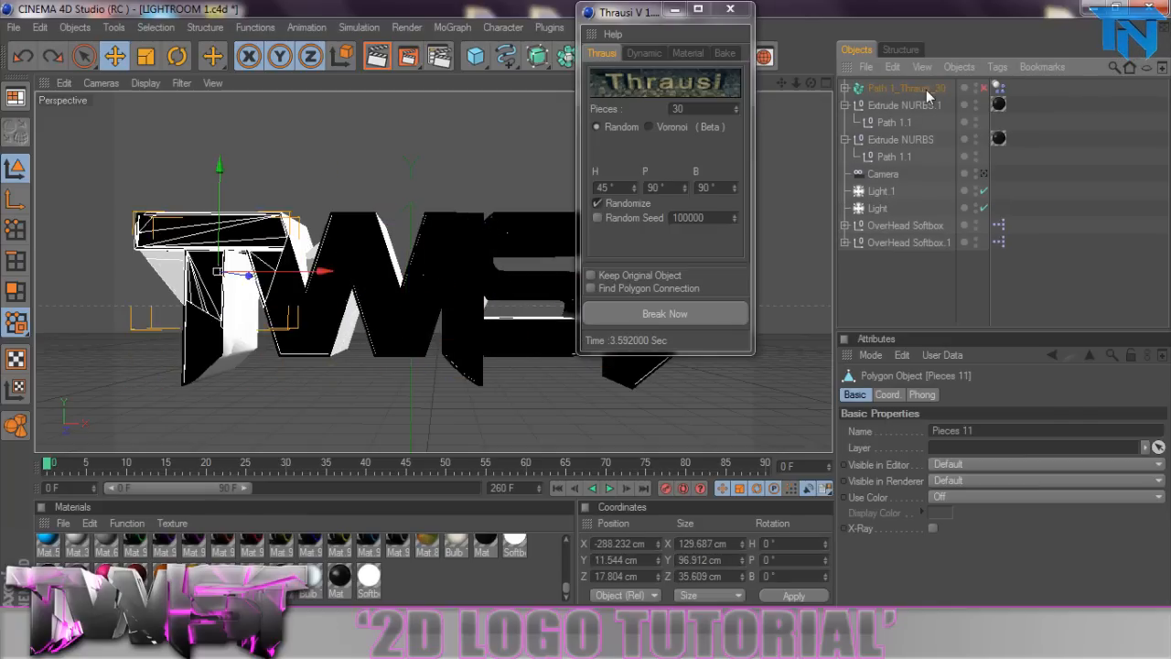
- Undo the fracture, reselect the Path 1.1 extrude and break it again into 30 pieces
click(927, 90)
key(ctrl+z)
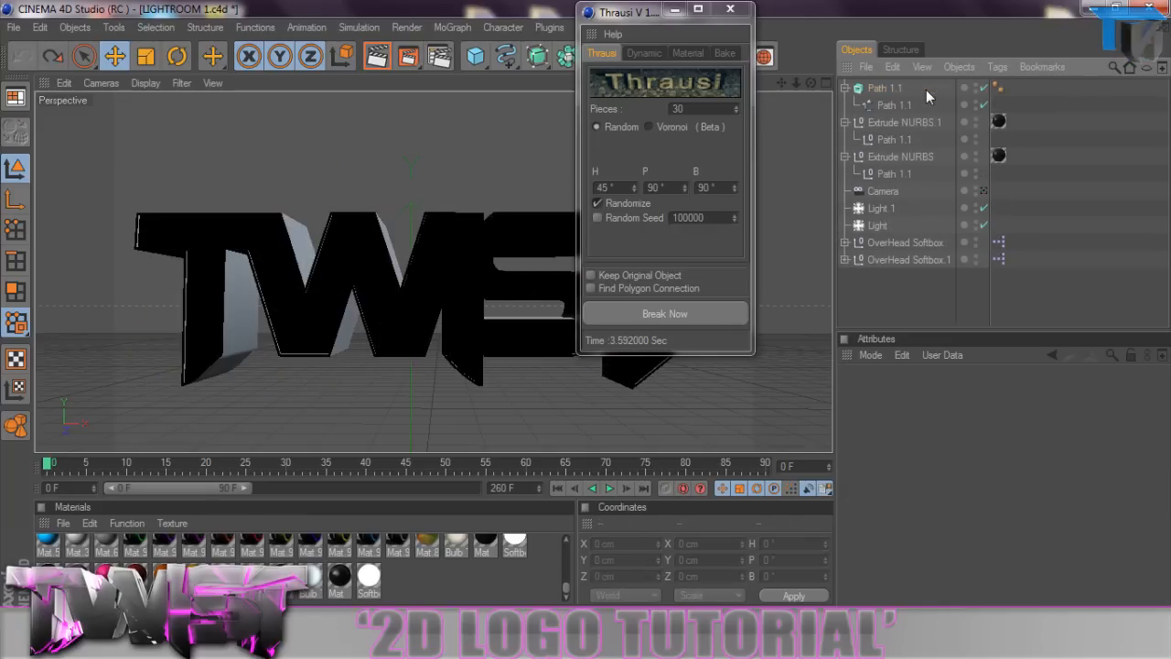
click(892, 105)
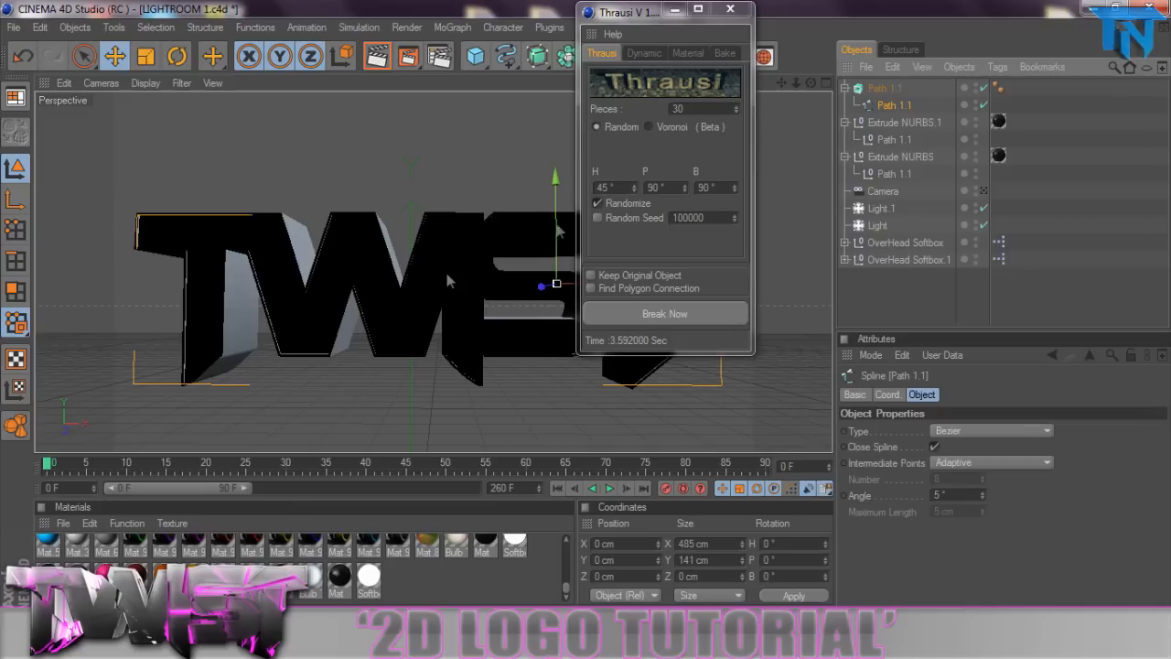
click(884, 88)
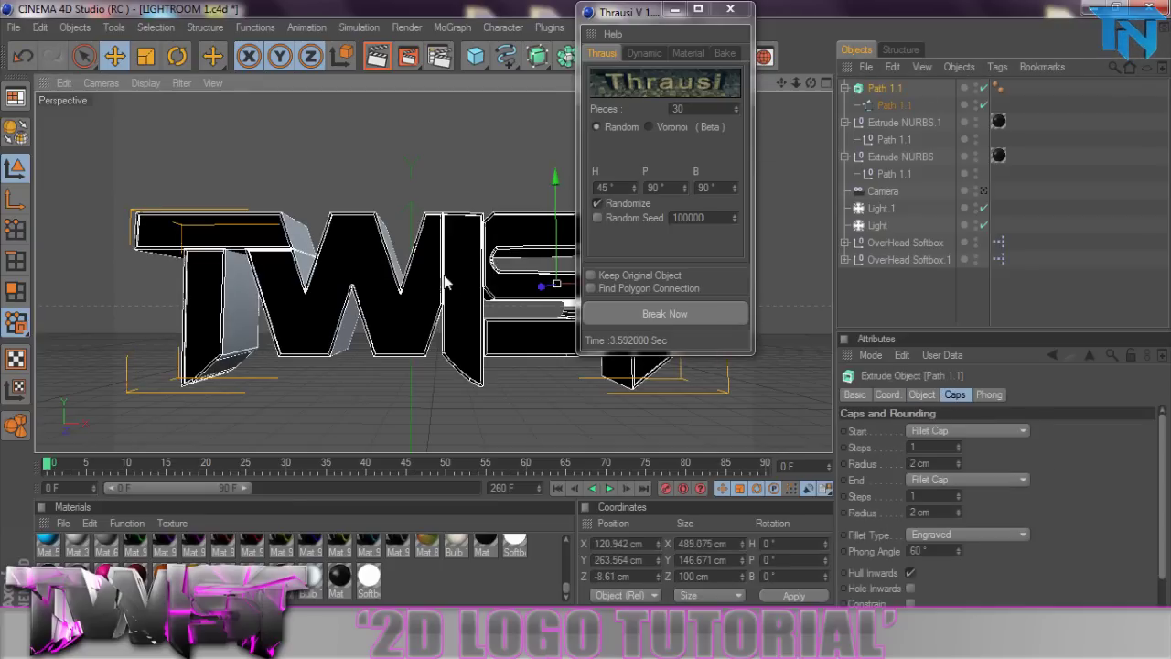
click(625, 316)
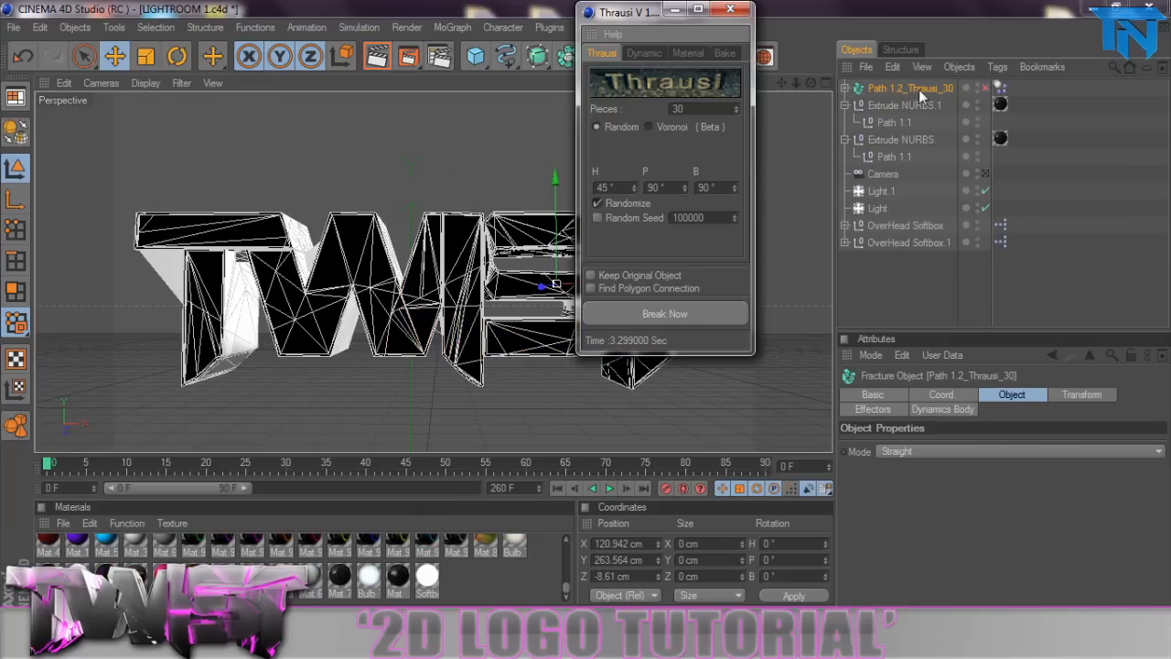
- Close Thrausi, select the fracture object and preview it with a viewport render
click(730, 10)
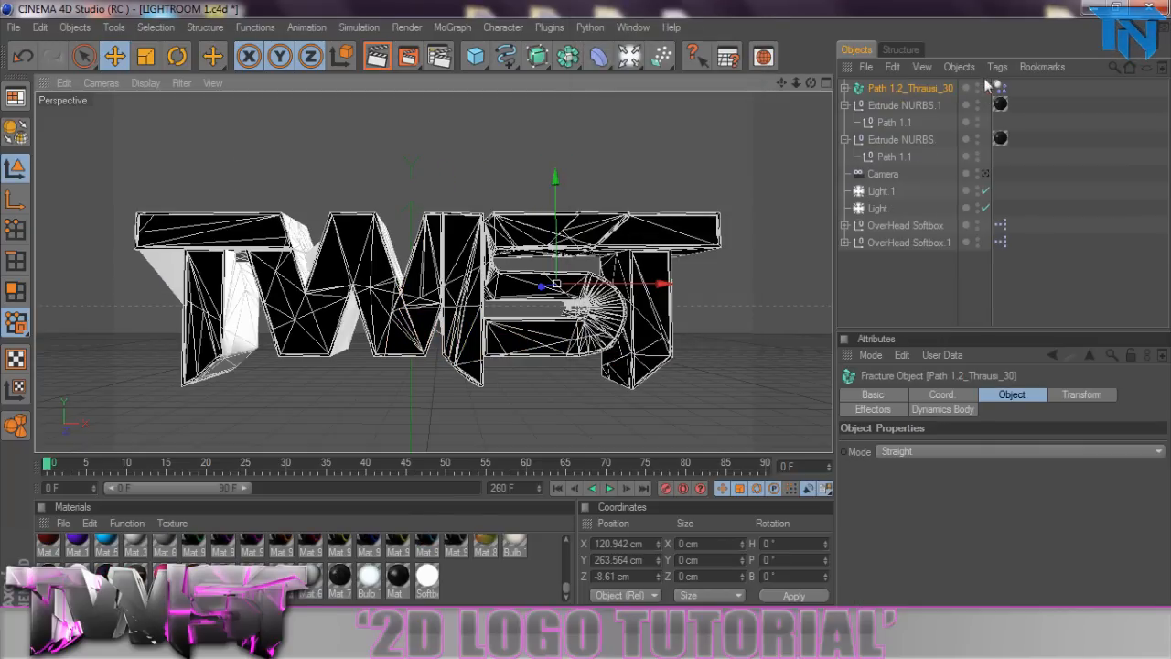
click(988, 94)
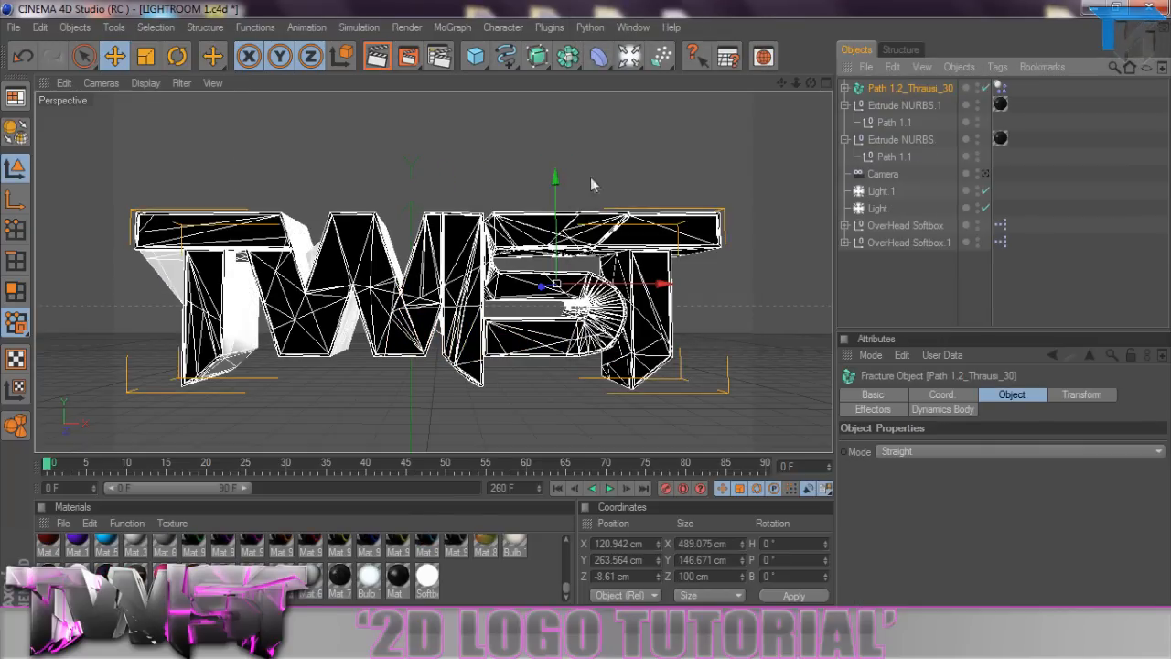
key(ctrl+r)
click(445, 274)
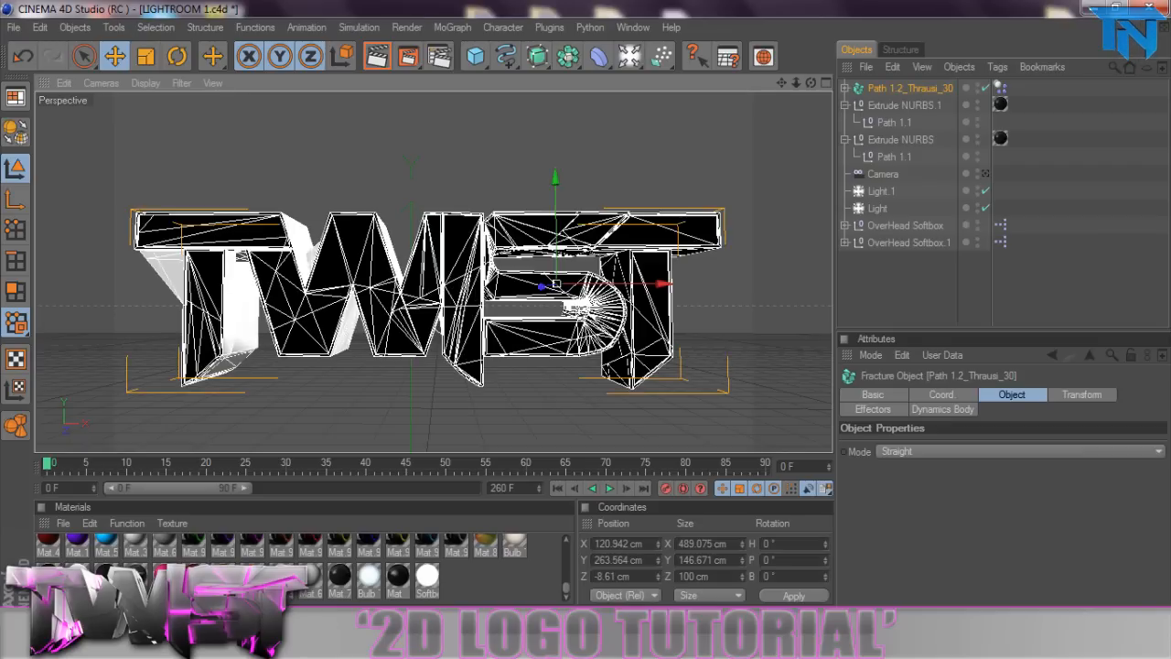
- Add a MoGraph Random effector and lower its Strength so pieces shift only slightly
click(452, 28)
mouse_move(467, 52)
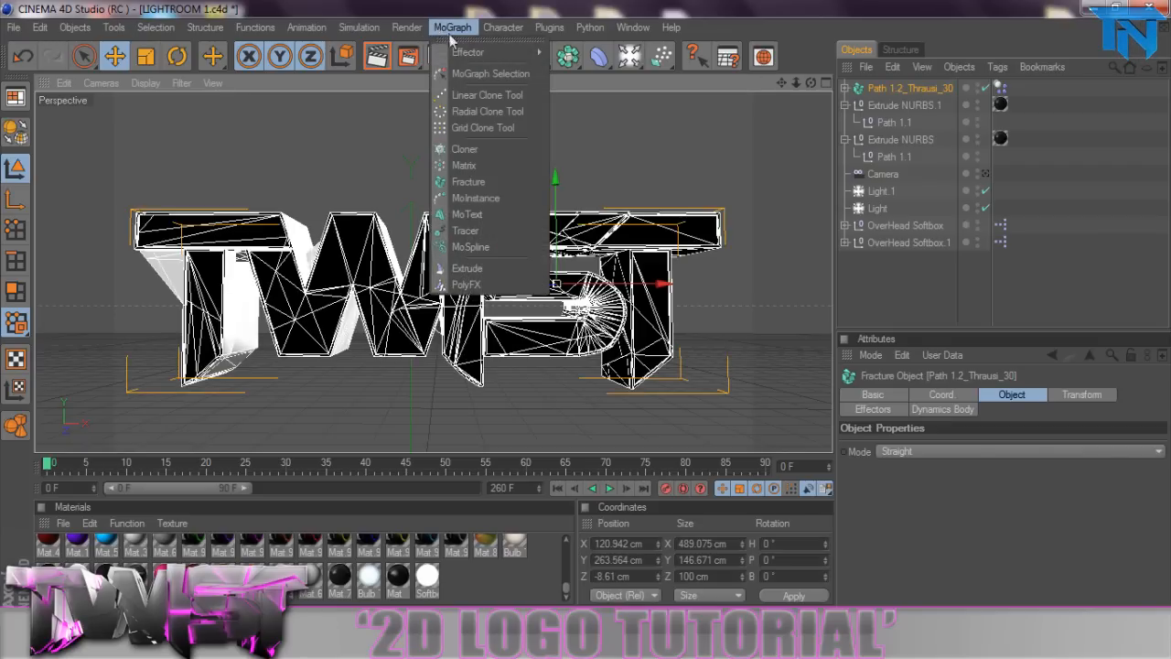
click(598, 163)
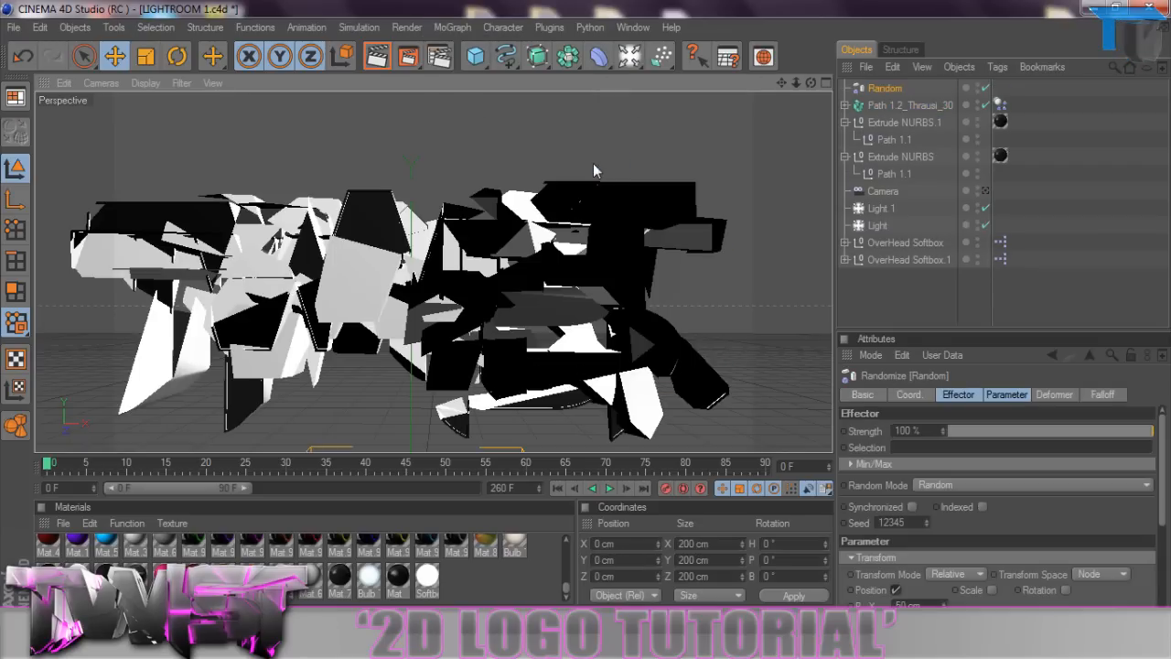
double_click(915, 430)
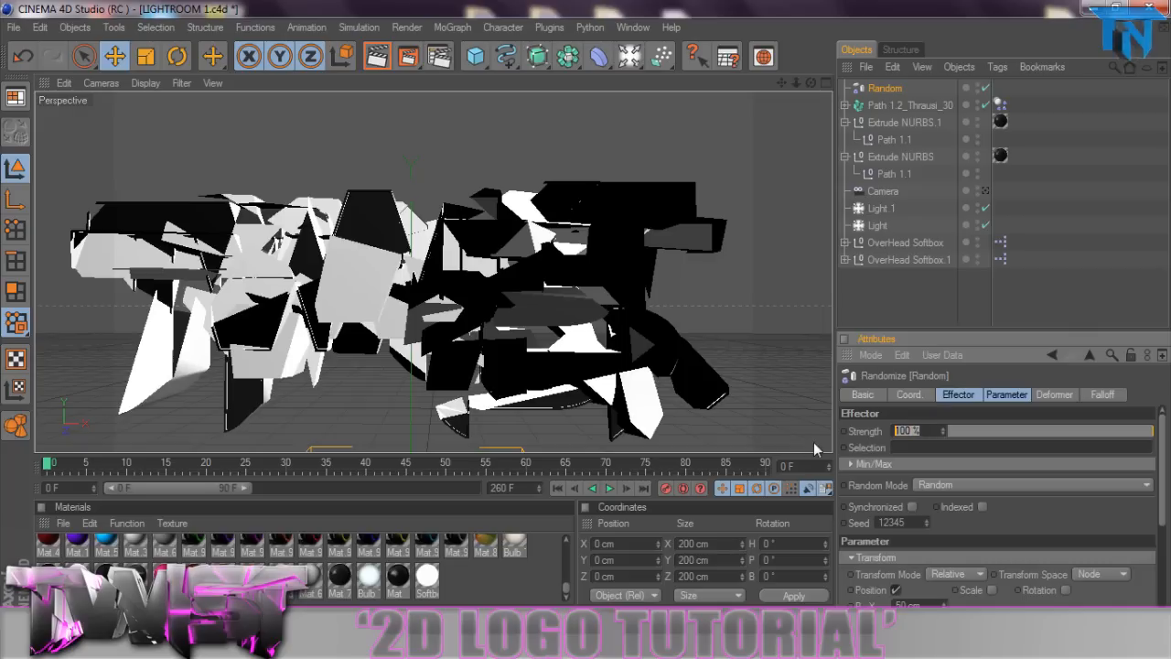
text(10)
click(682, 297)
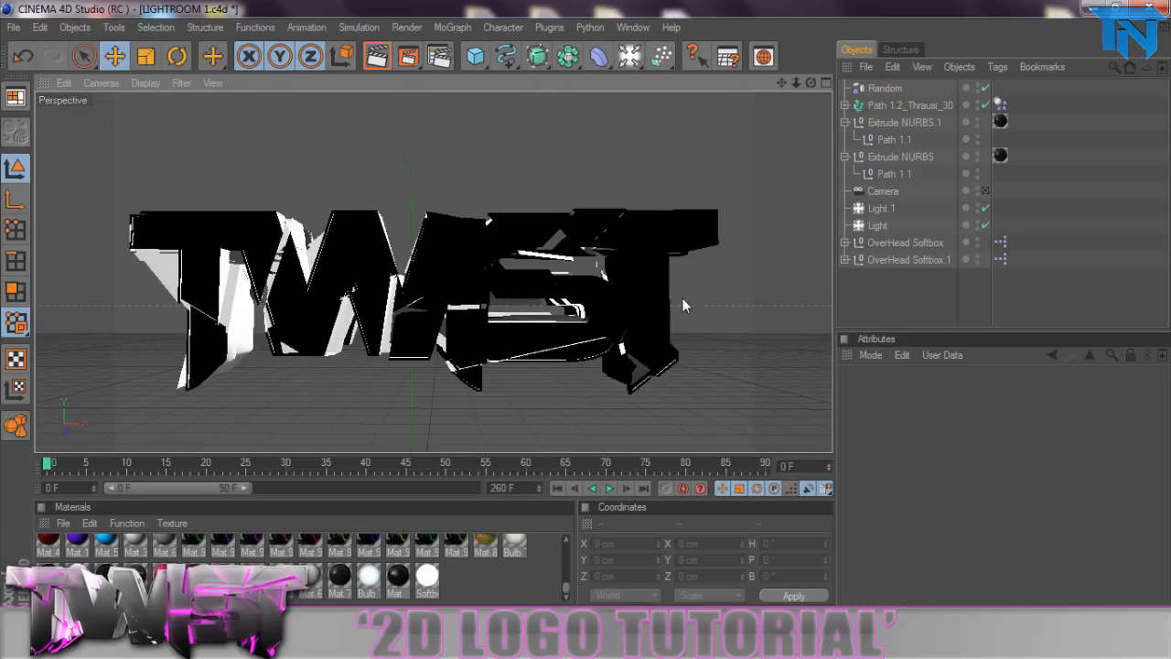
click(405, 287)
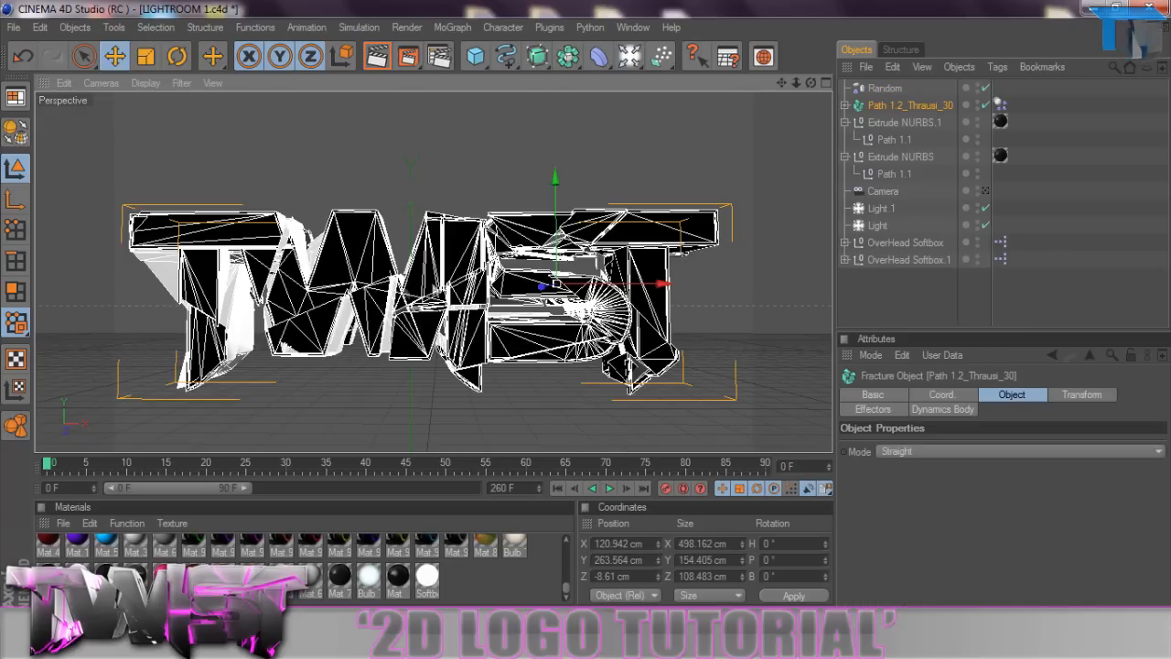
click(352, 373)
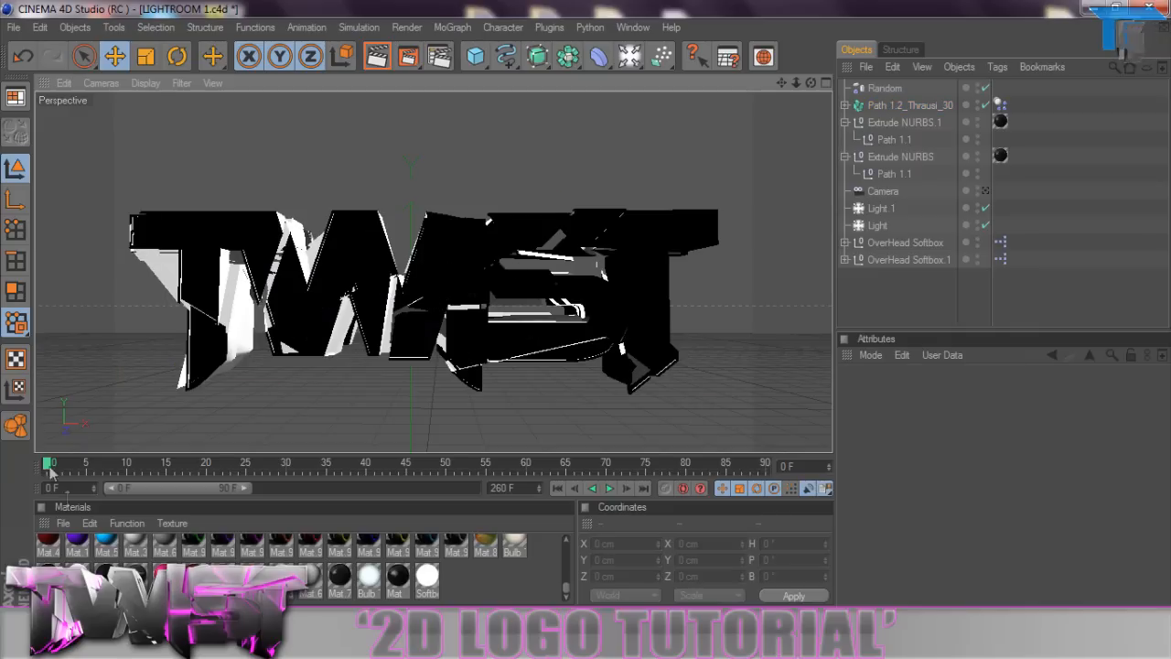
scroll(492, 568, down, 3)
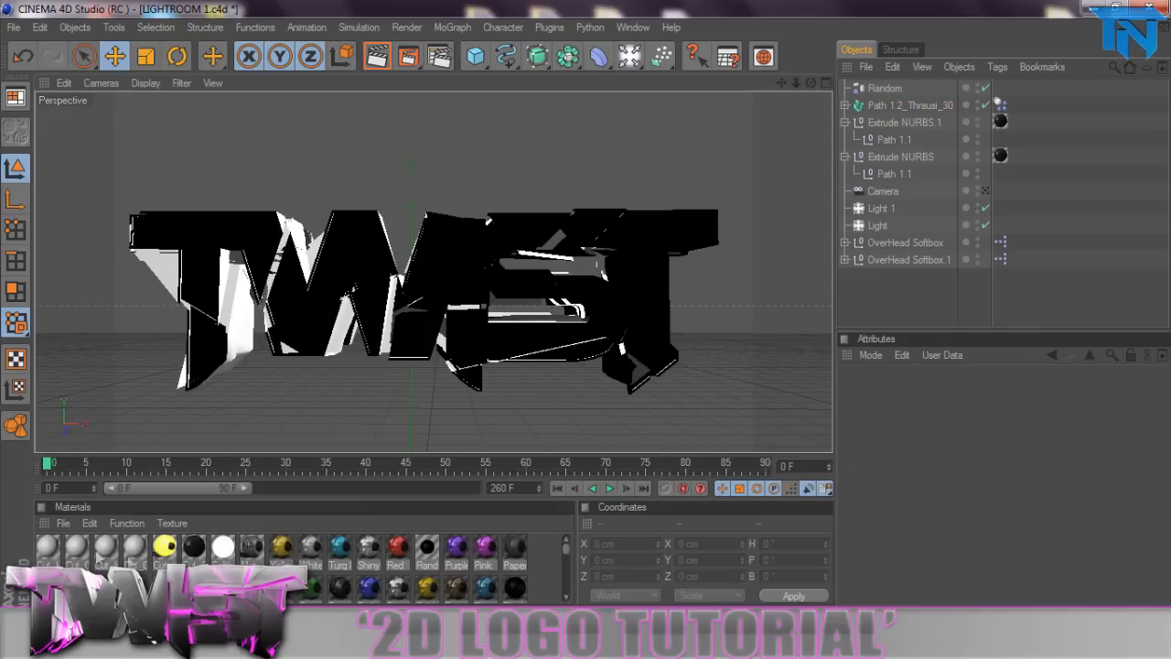
- Inspect Cut_OutSide, then open the Cut_InSide material in the Material Editor
click(167, 547)
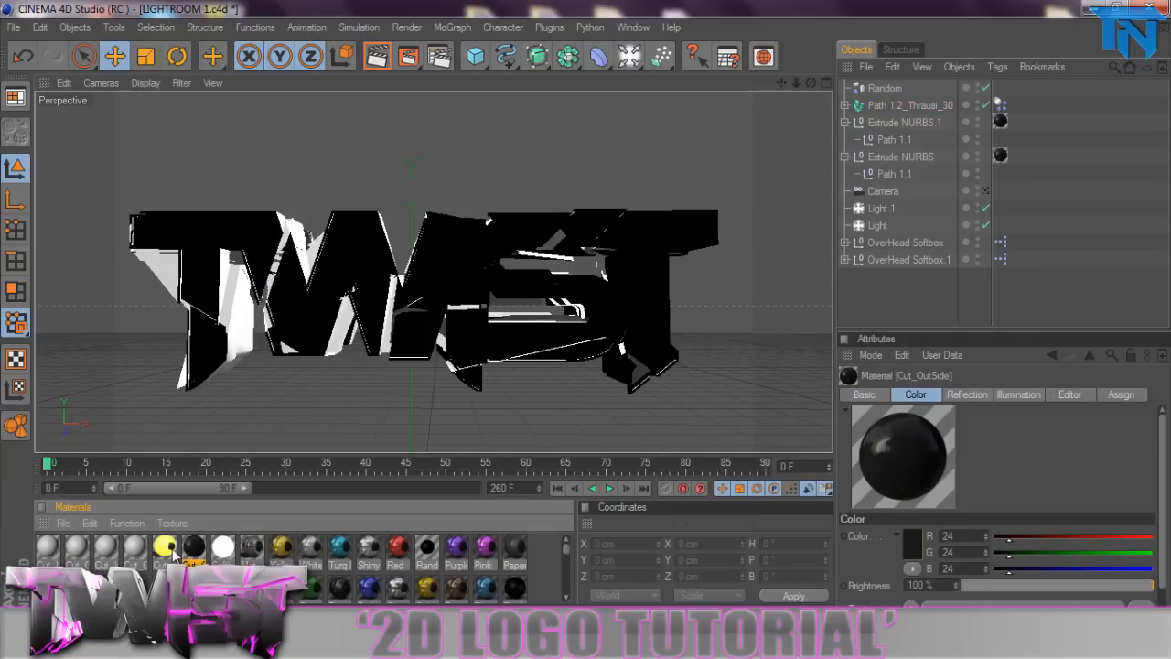
click(105, 547)
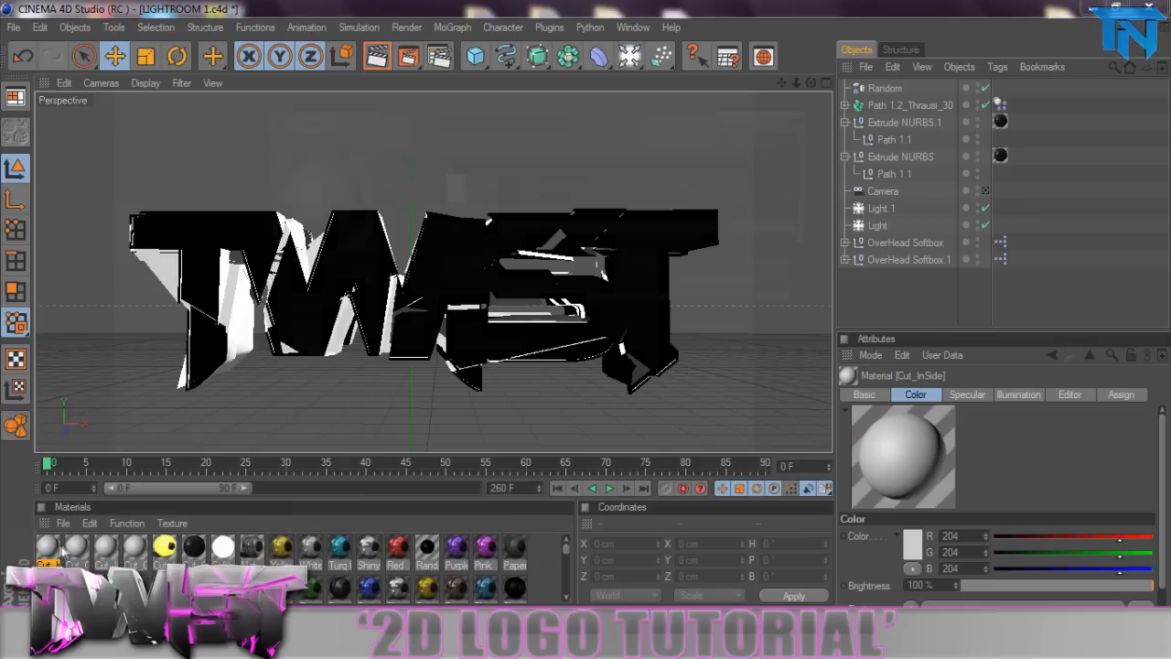
double_click(60, 549)
- Set the Cut_InSide reflection colour to a saturated green in the colour picker
drag(403, 116, 445, 36)
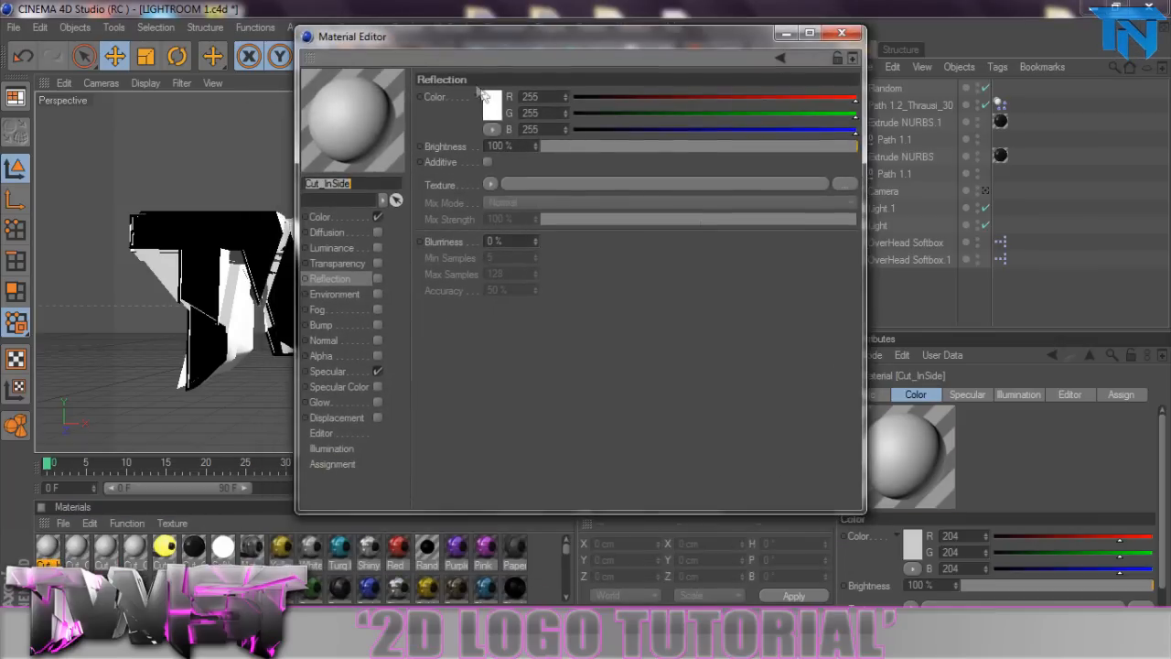
click(490, 103)
click(534, 39)
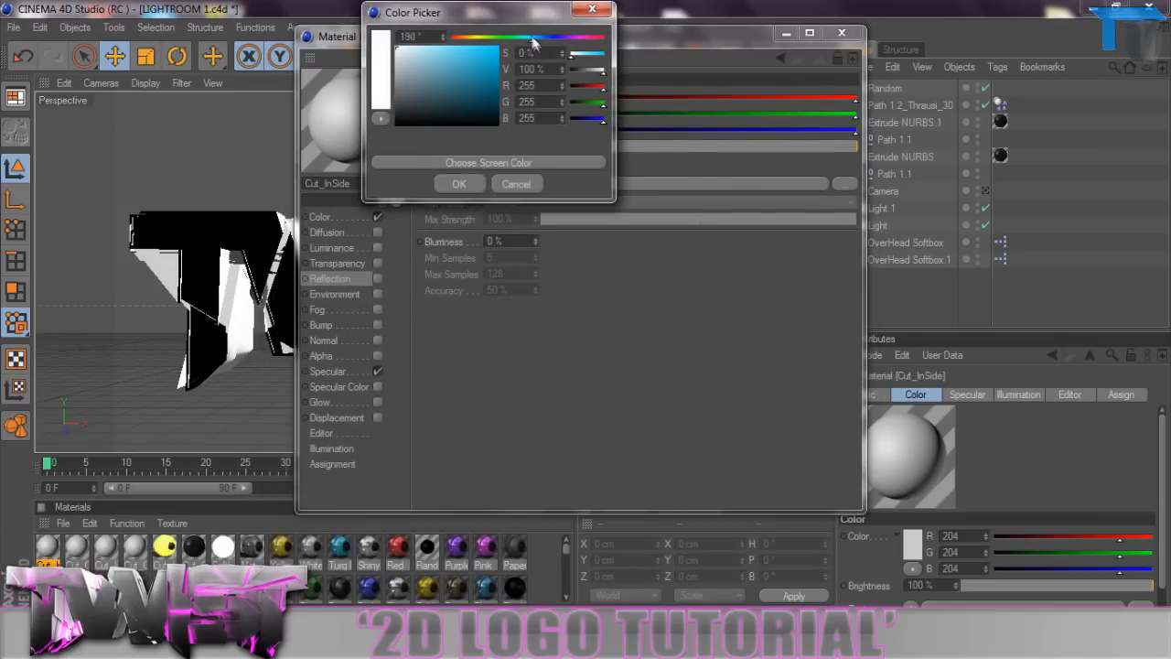
drag(533, 40, 529, 39)
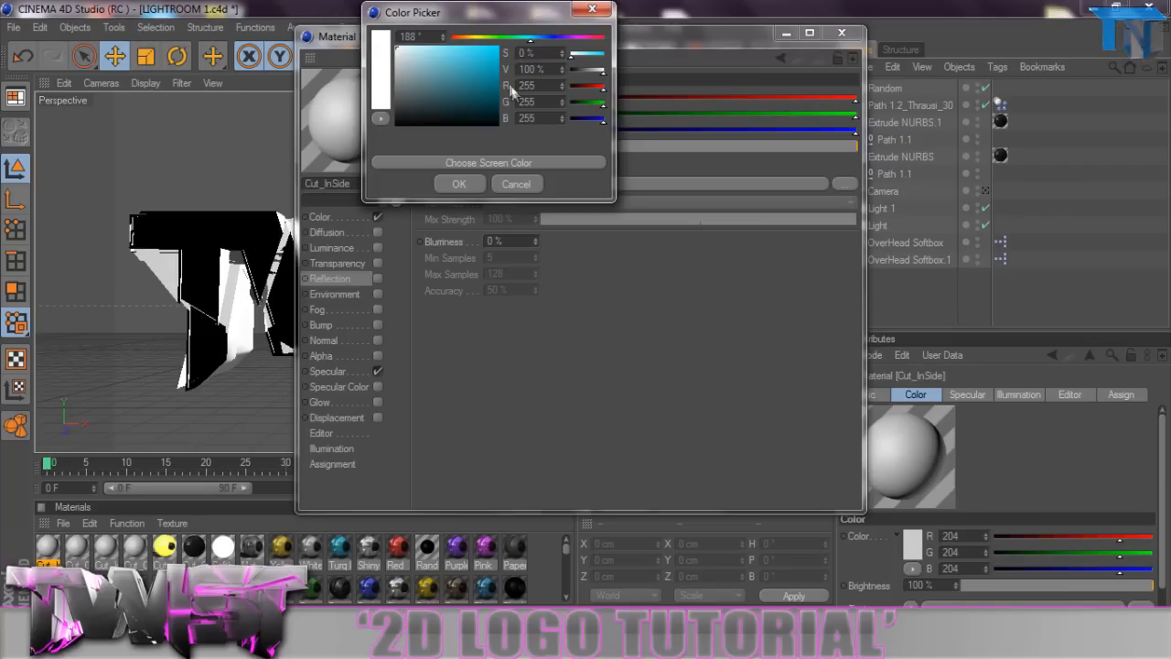
click(494, 39)
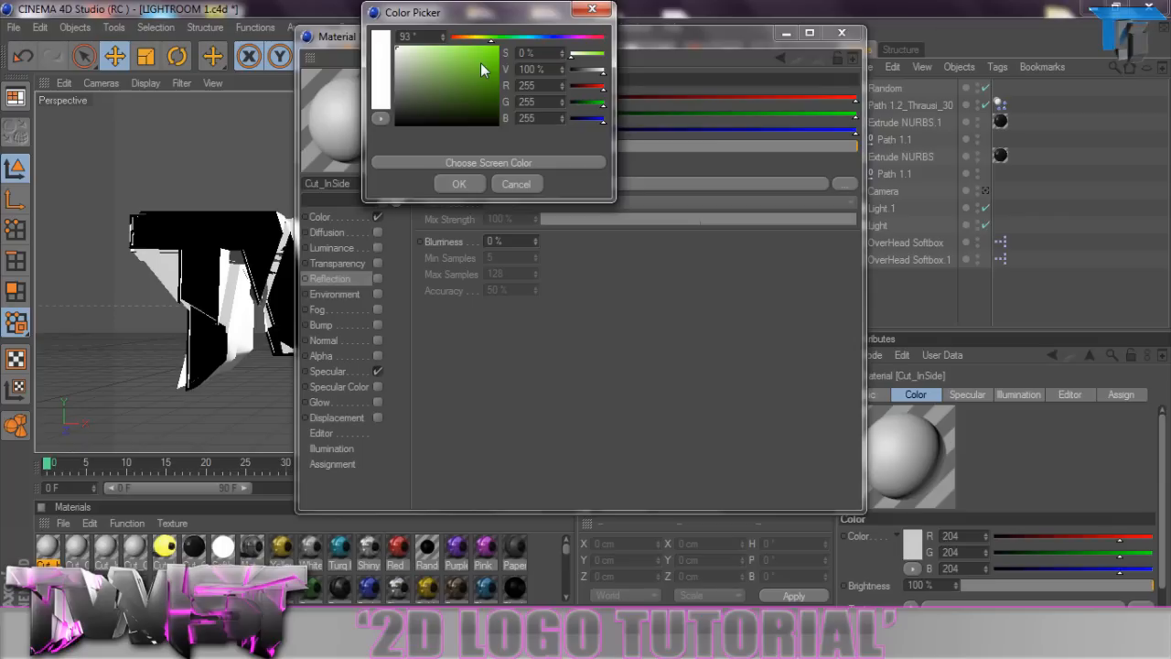
click(481, 62)
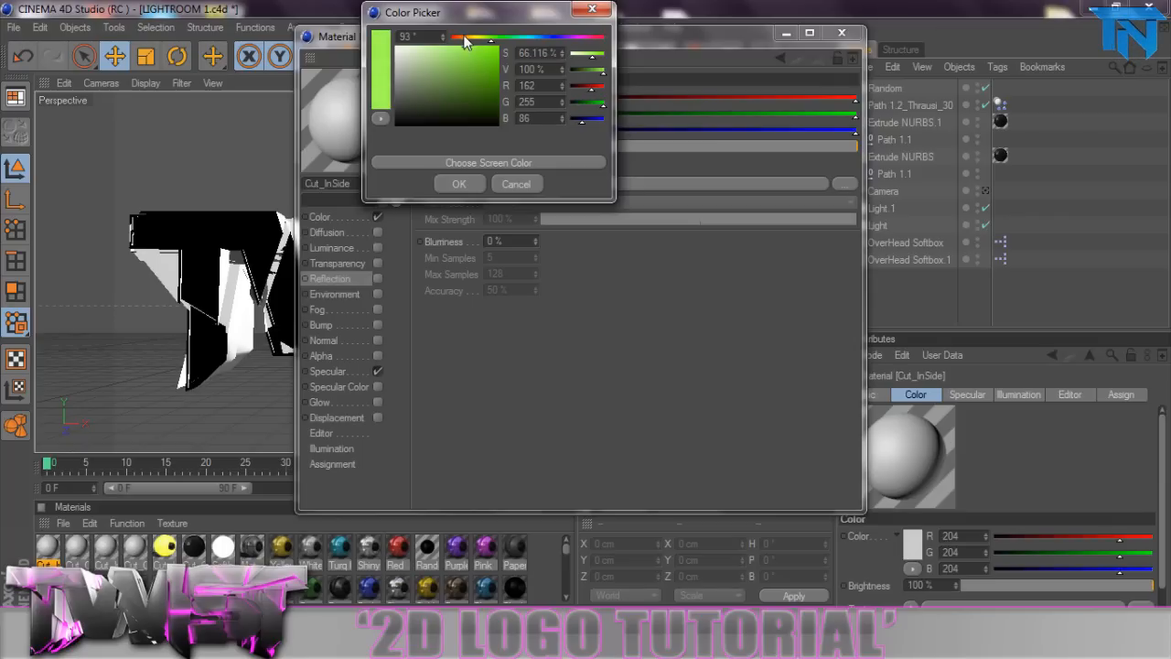
click(470, 48)
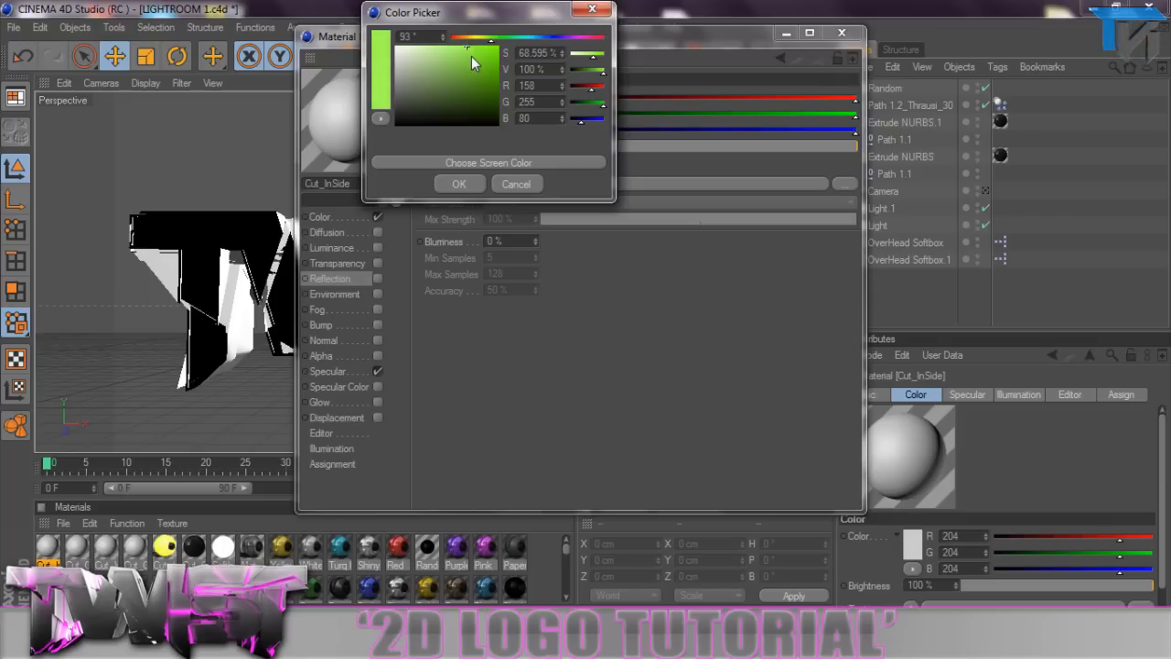
click(477, 45)
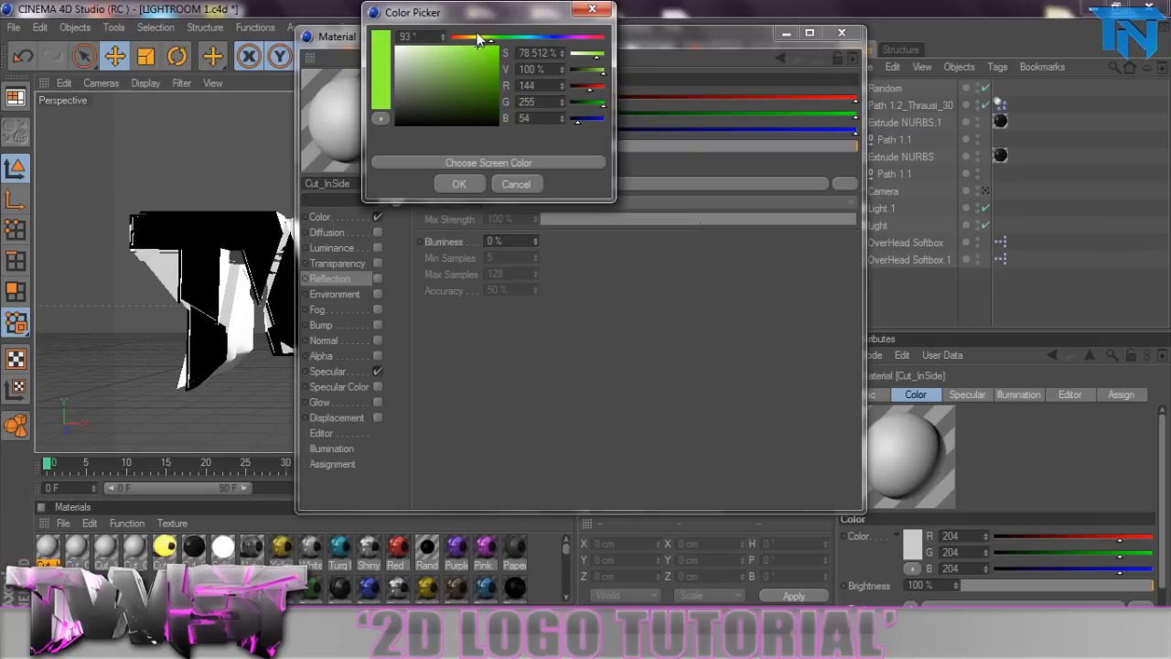
click(479, 48)
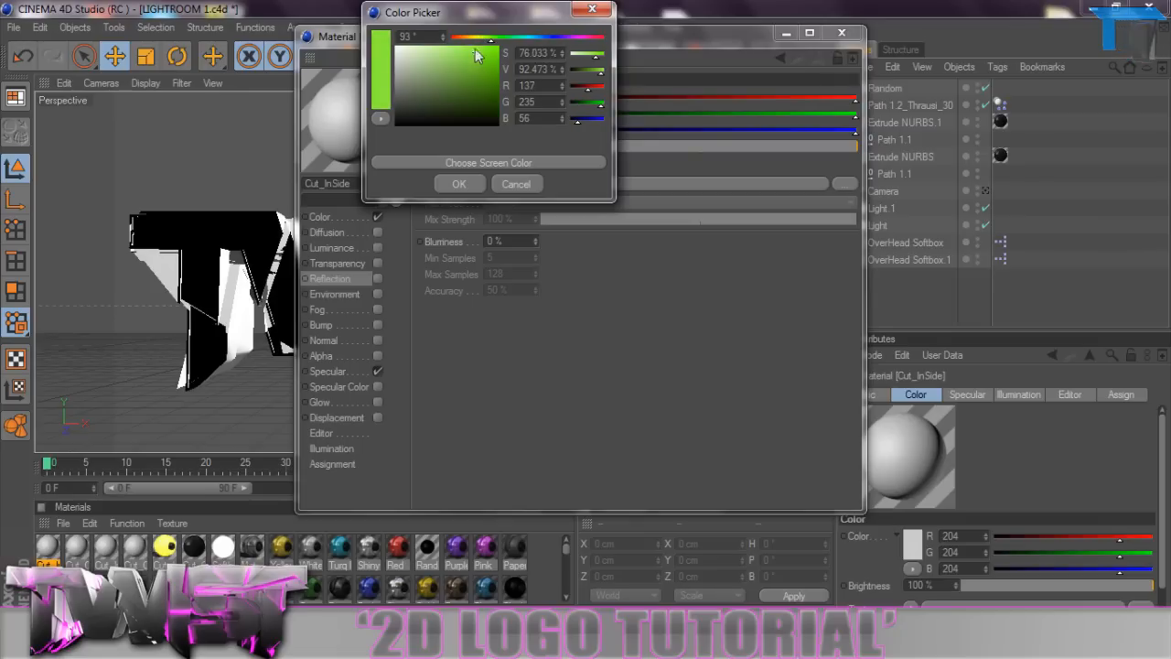
click(458, 184)
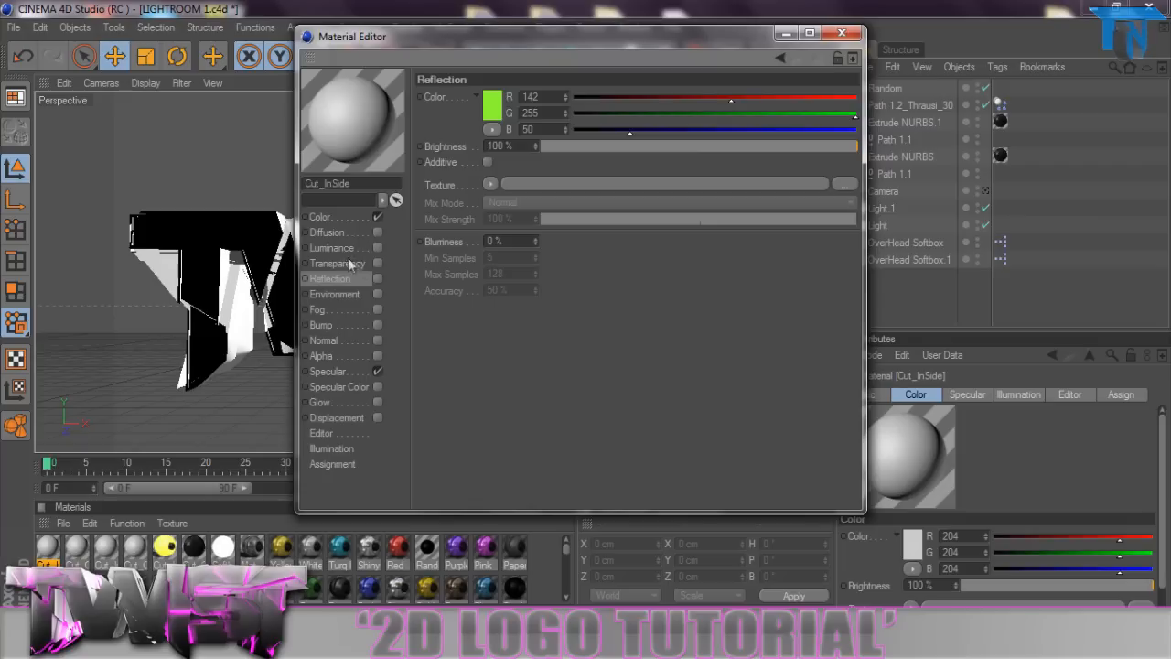
- Enable Luminance with a bright green colour and dim its brightness
click(377, 248)
click(493, 104)
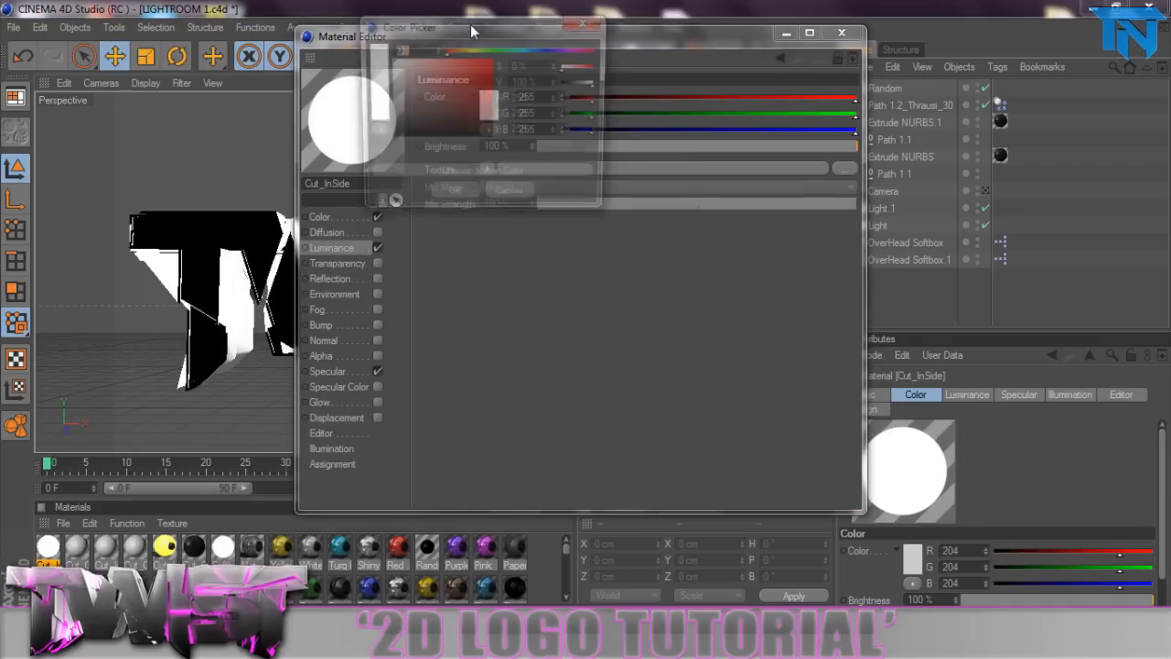
click(485, 57)
drag(485, 61, 486, 53)
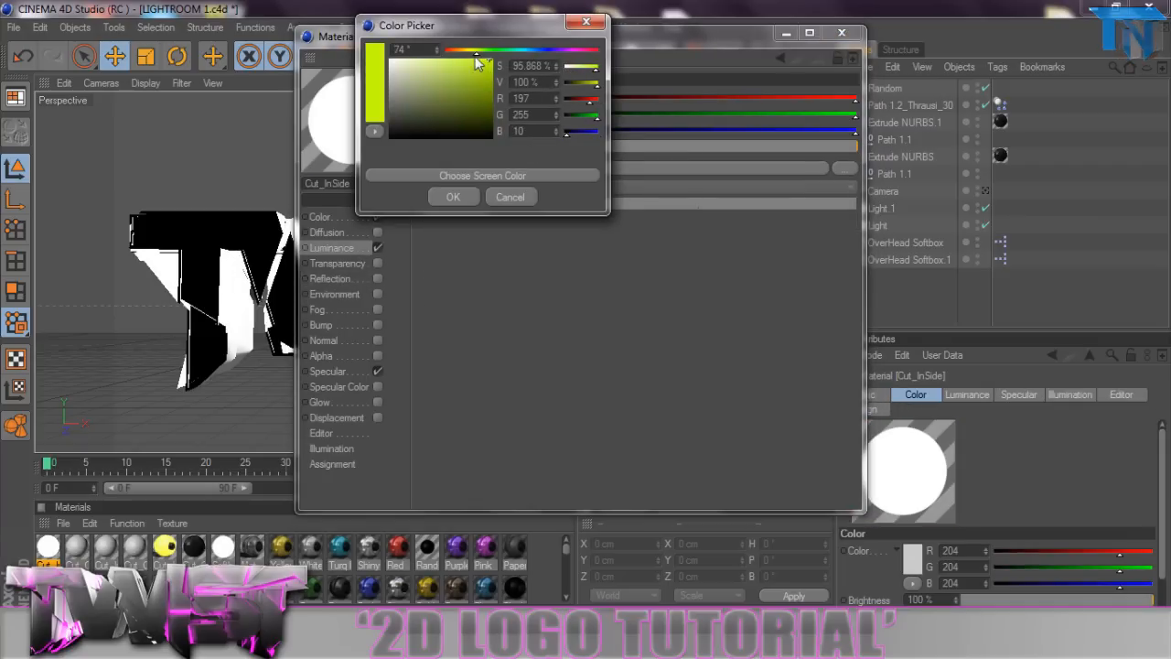
click(453, 197)
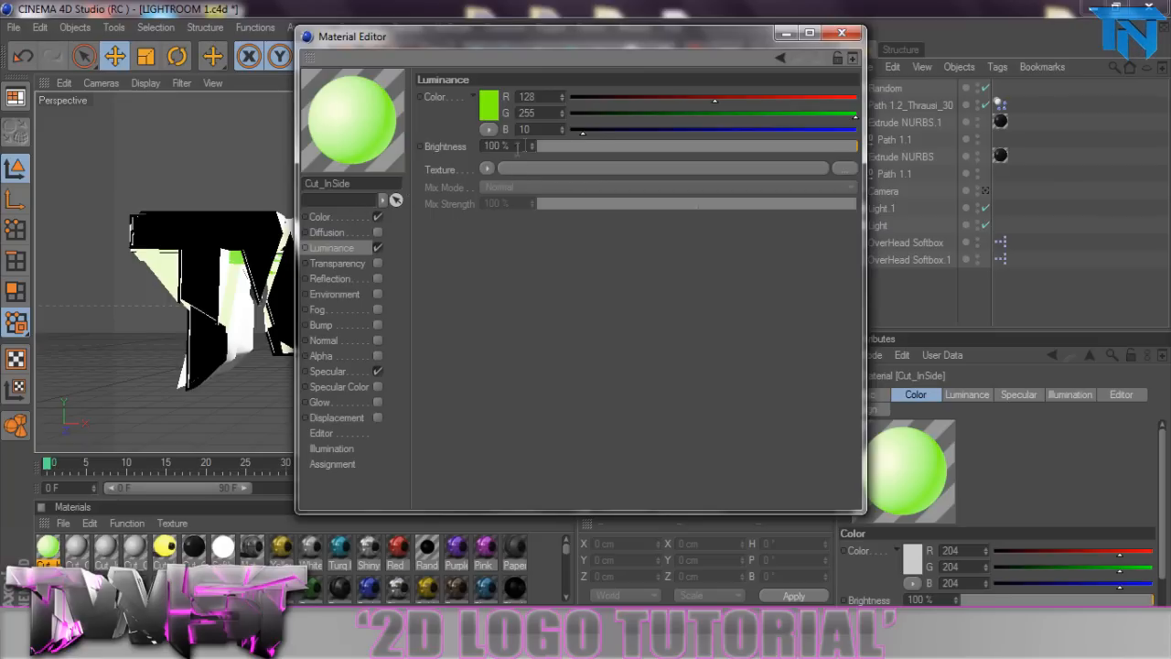
drag(851, 146, 765, 146)
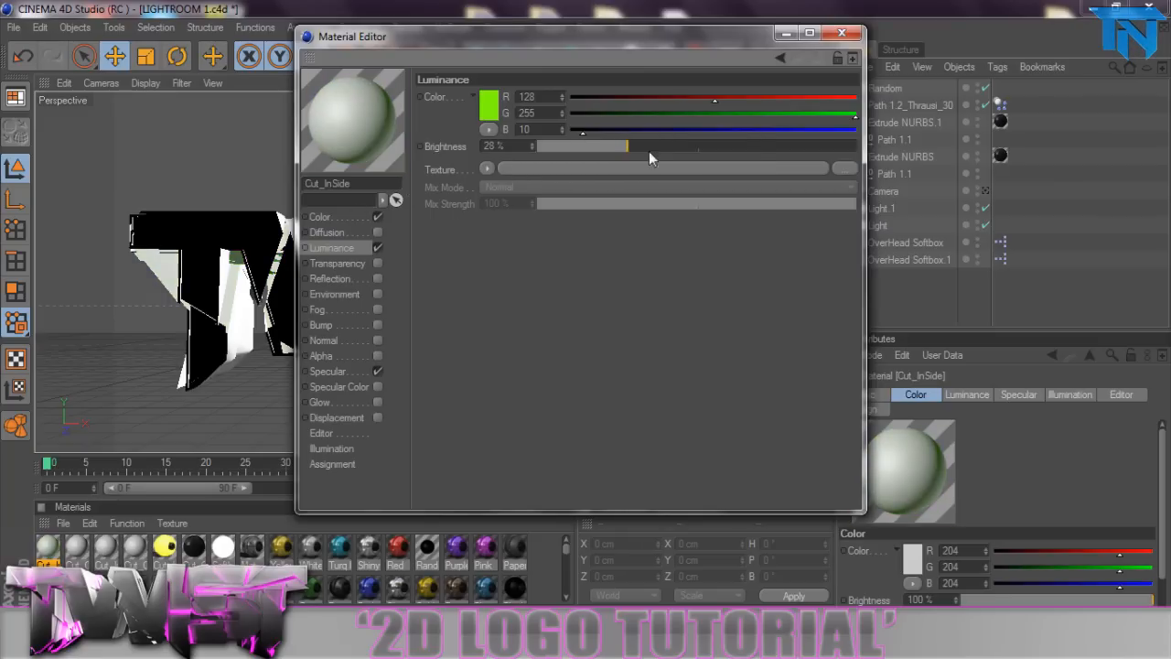
- Set the base Color channel to bright green R163 G255 B25
click(350, 216)
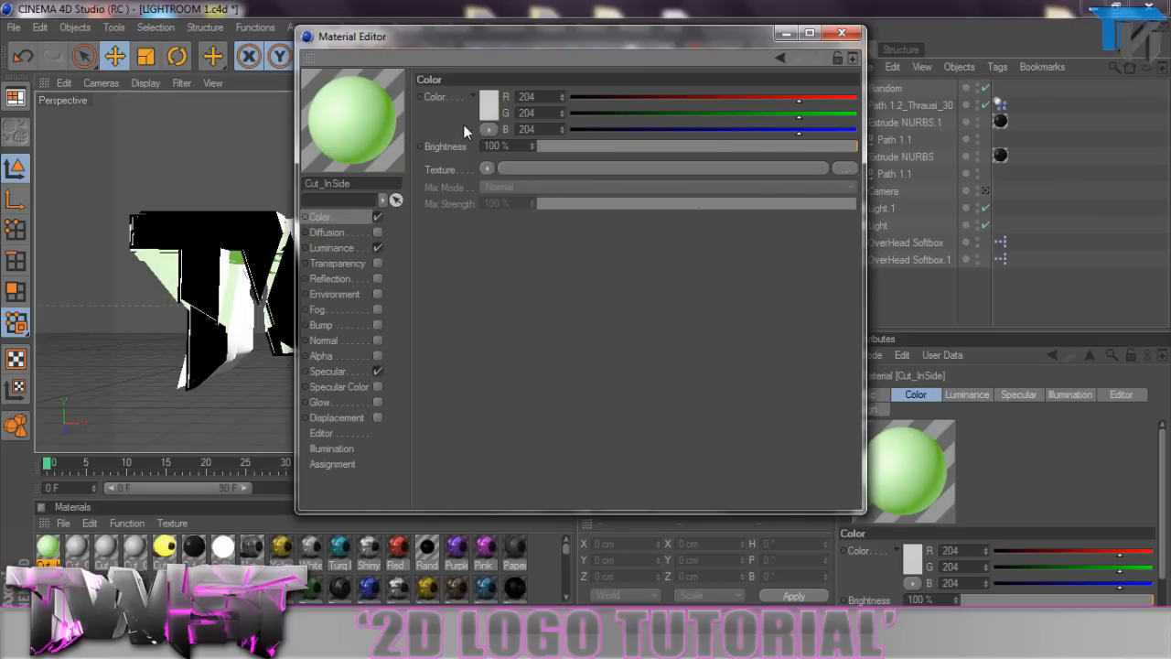
click(488, 105)
click(396, 48)
drag(440, 92, 479, 56)
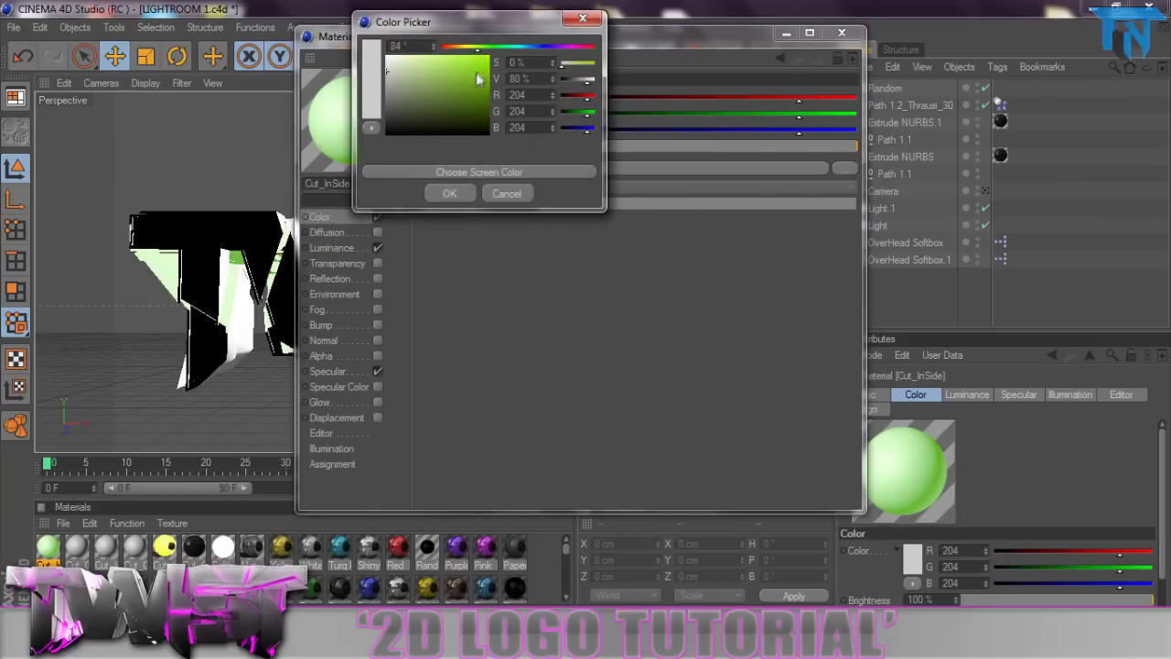
click(451, 194)
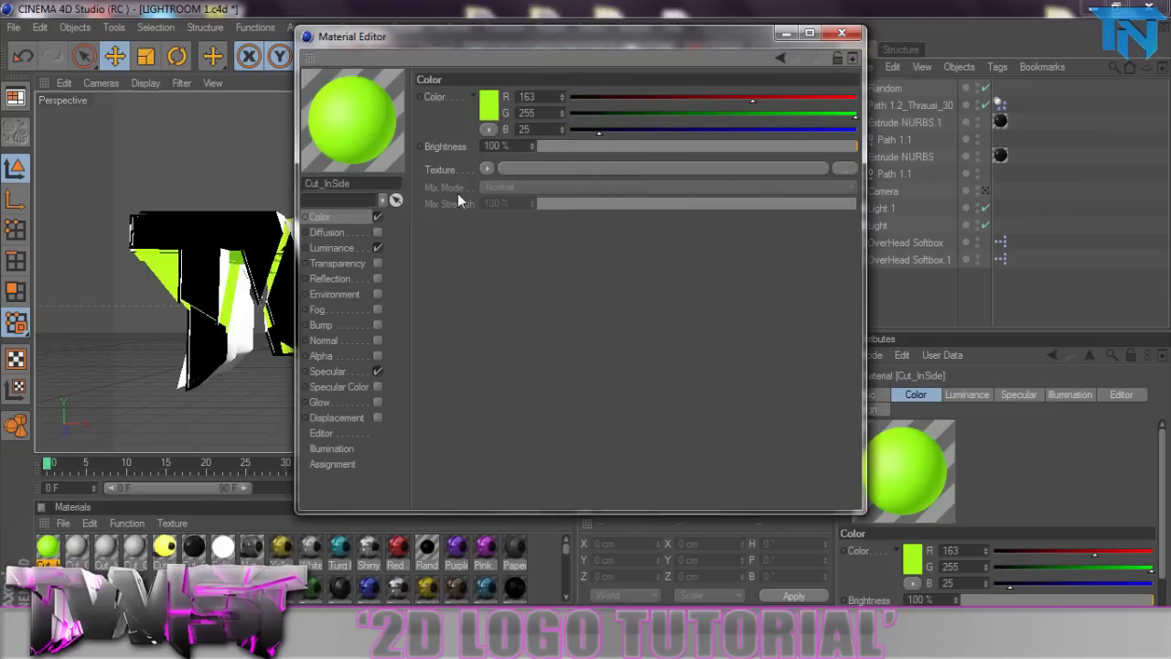
- Lower Luminance brightness to about 50% and enable the Reflection channel
click(331, 248)
click(715, 147)
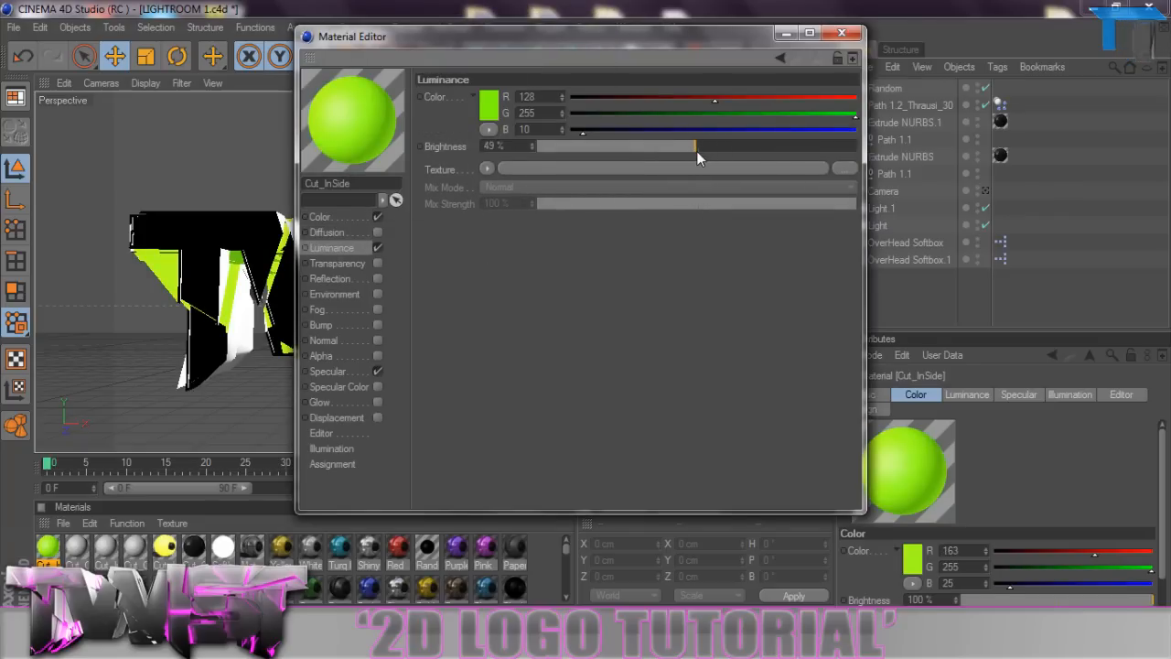
click(377, 278)
double_click(517, 146)
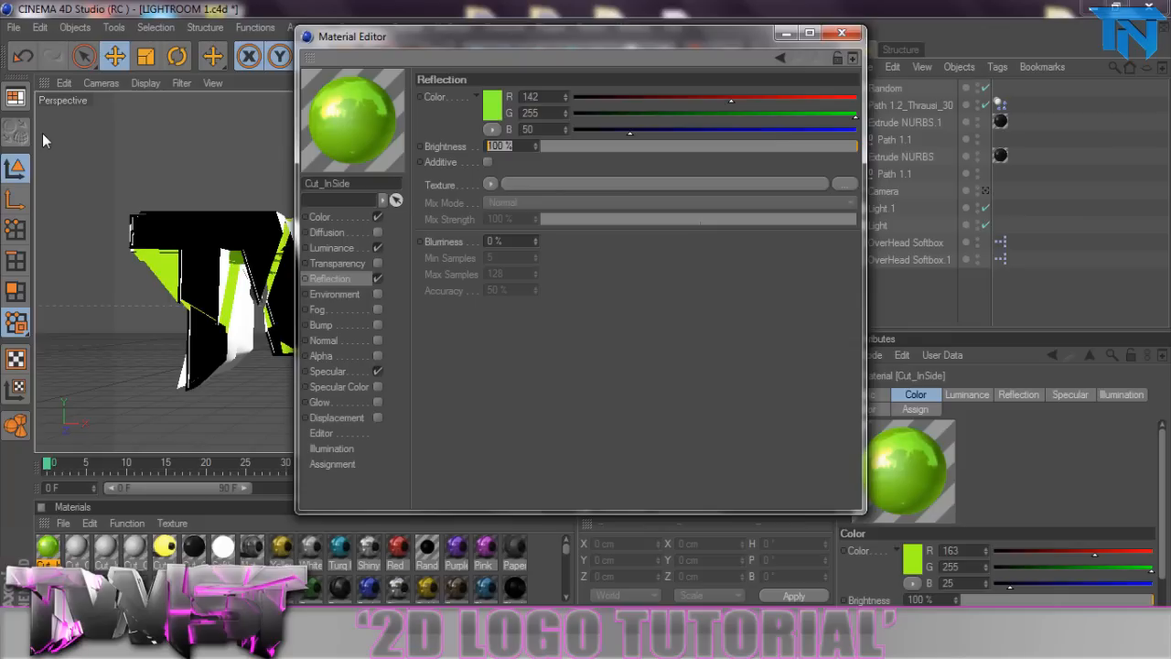
text(20)
- Set Reflection Brightness to 20% and load a Fresnel texture at 10% Mix Strength
key(Return)
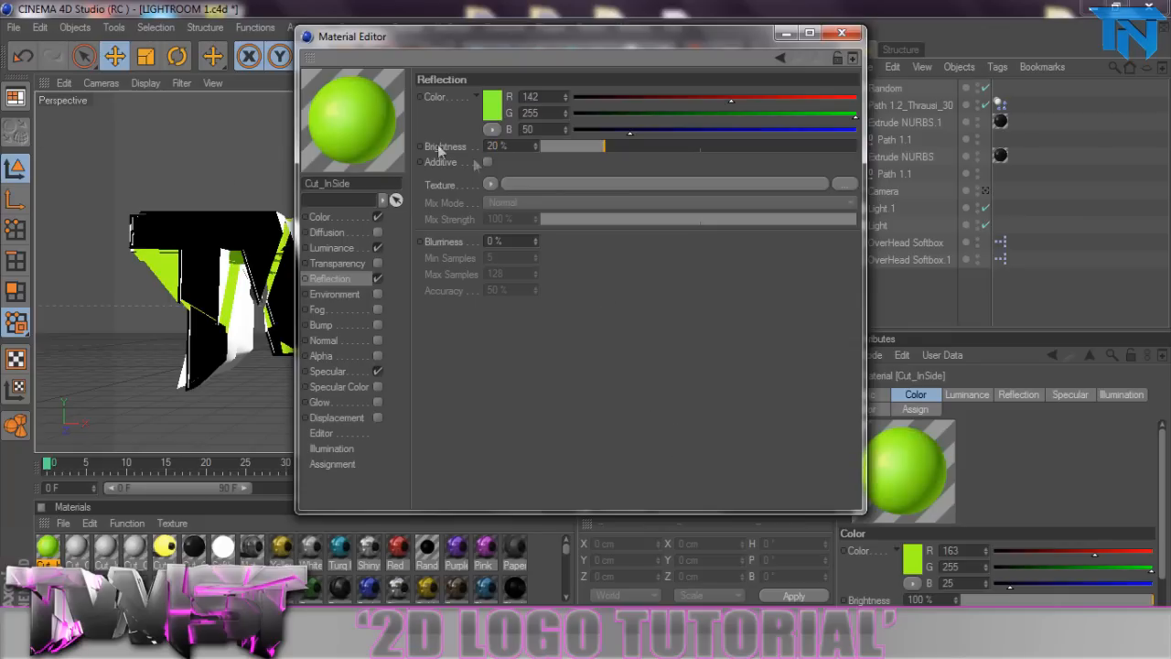
click(490, 184)
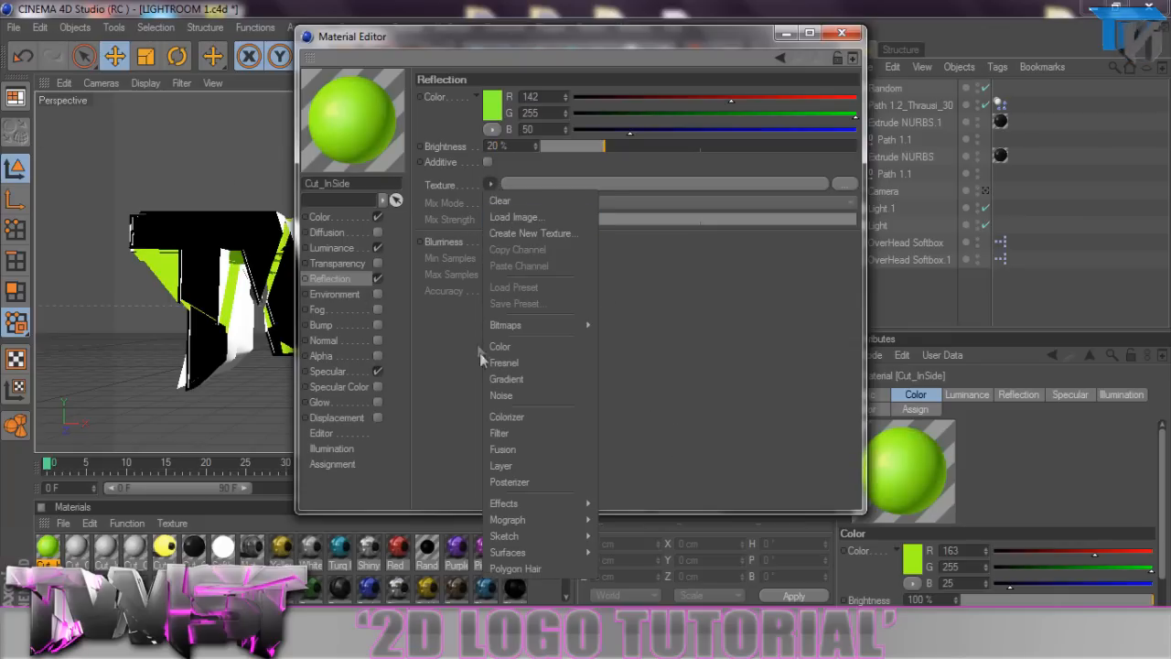
click(536, 355)
click(582, 267)
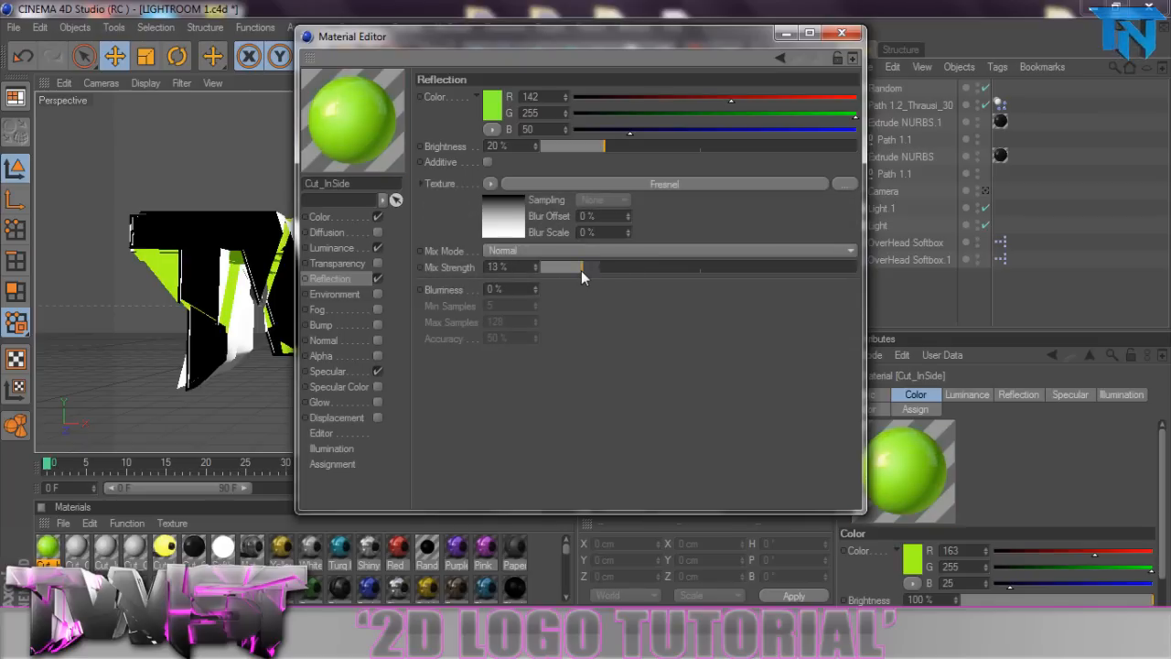
drag(576, 267, 571, 267)
- Change the preview shape, enable Glow with an edited outer strength, and close the editor
right_click(352, 118)
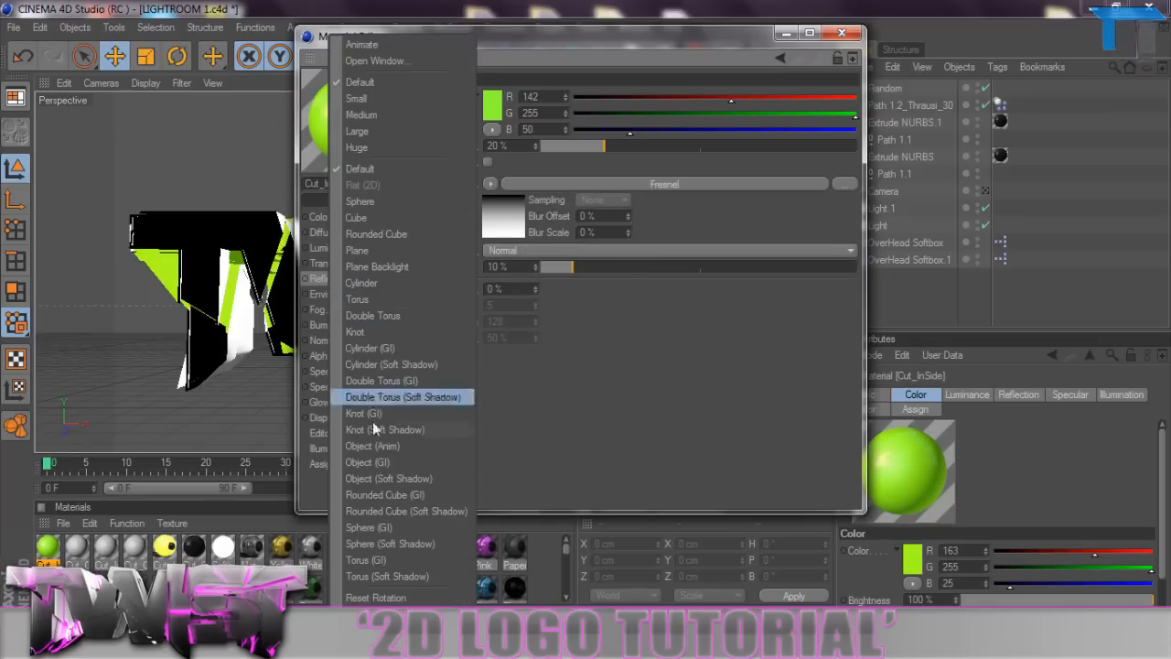
click(372, 480)
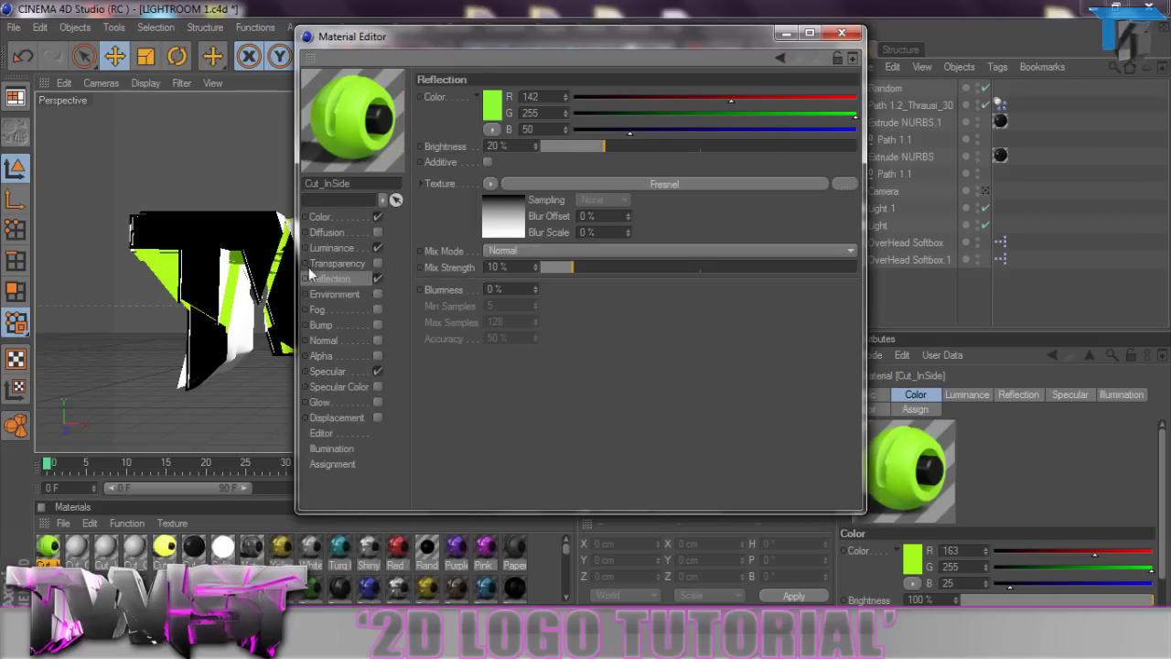
click(377, 402)
double_click(520, 144)
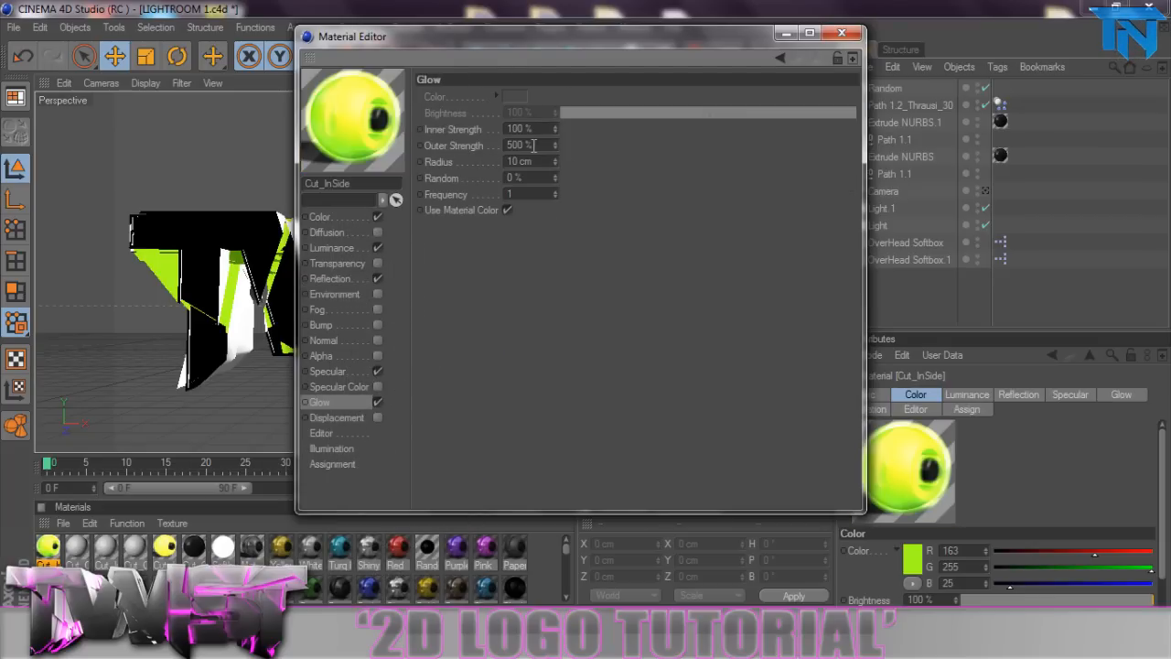
text(500)
key(Return)
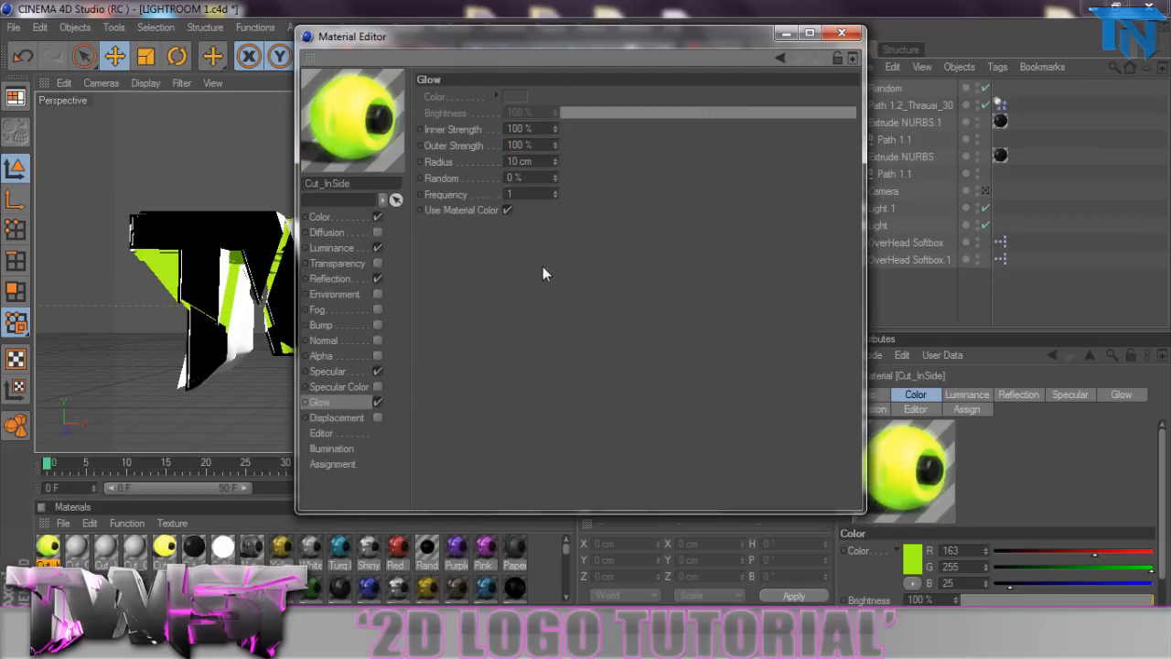
click(842, 34)
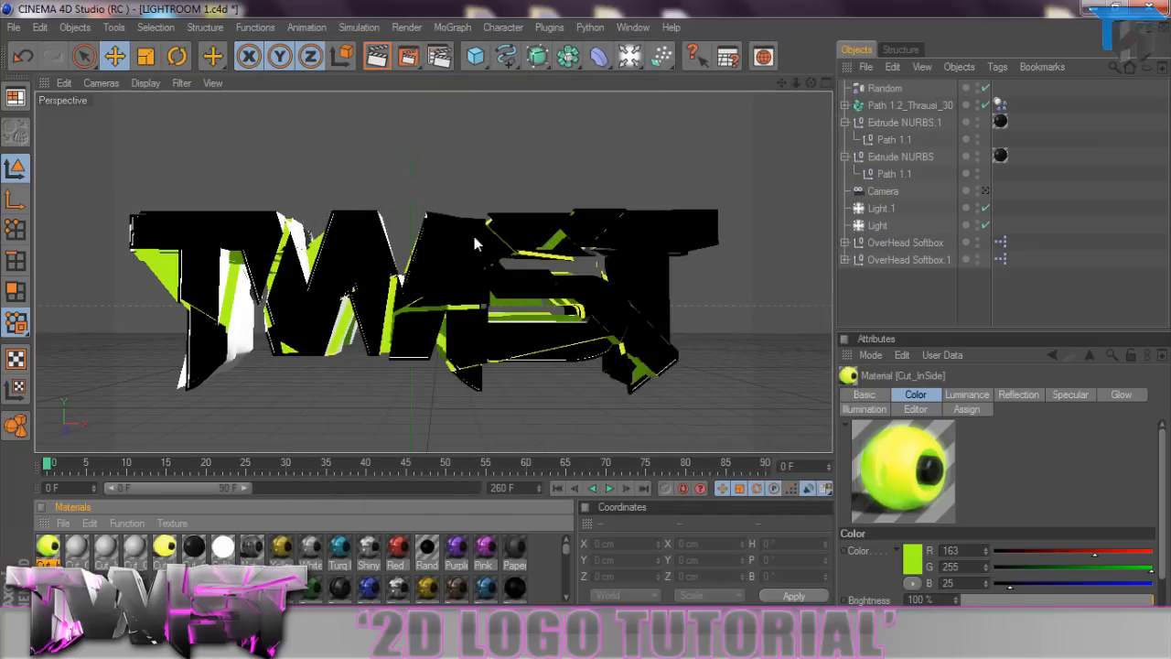
- Orbit around the shattered logo, then select the Cut_OutSide material
drag(810, 82, 810, 82)
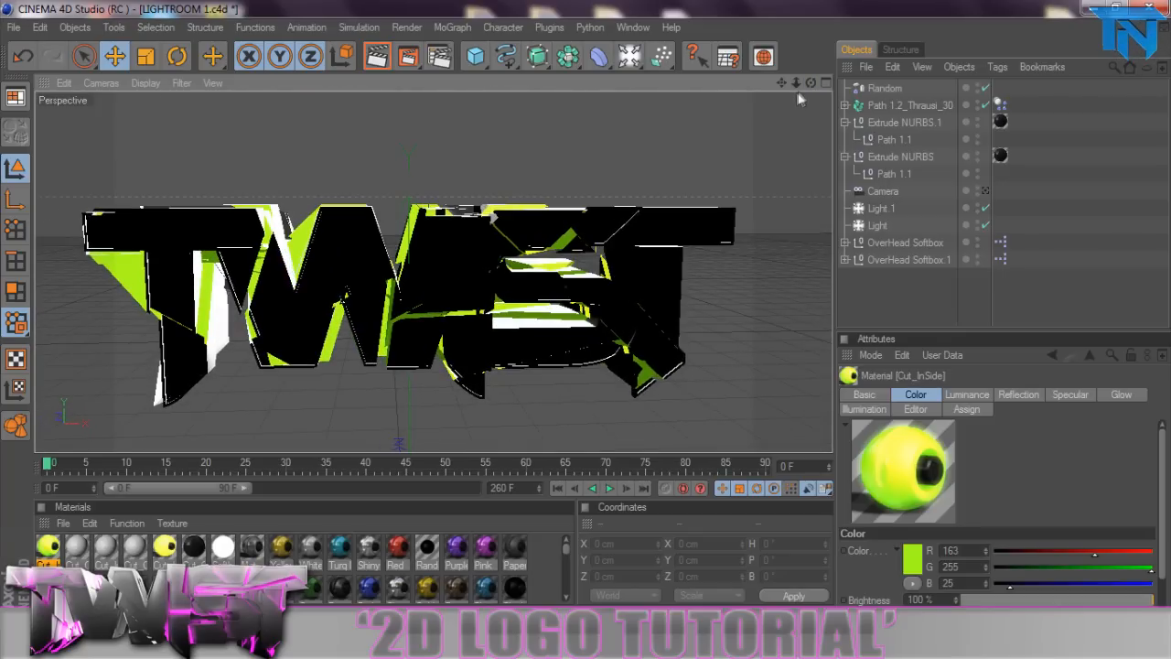
drag(781, 84, 809, 84)
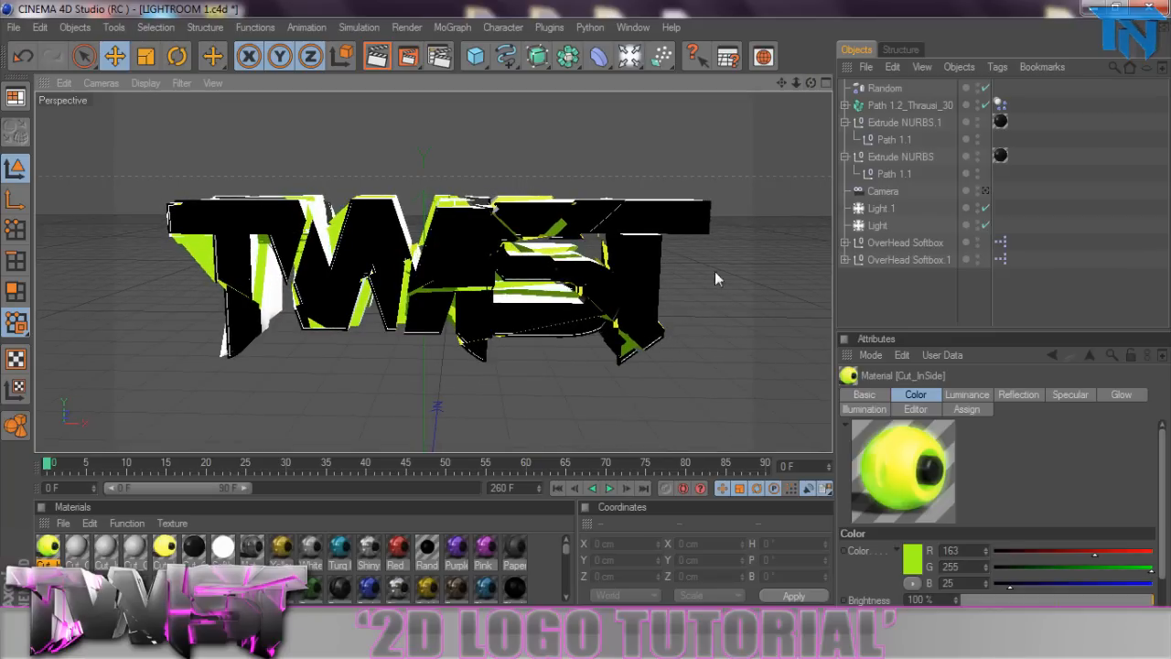
click(540, 286)
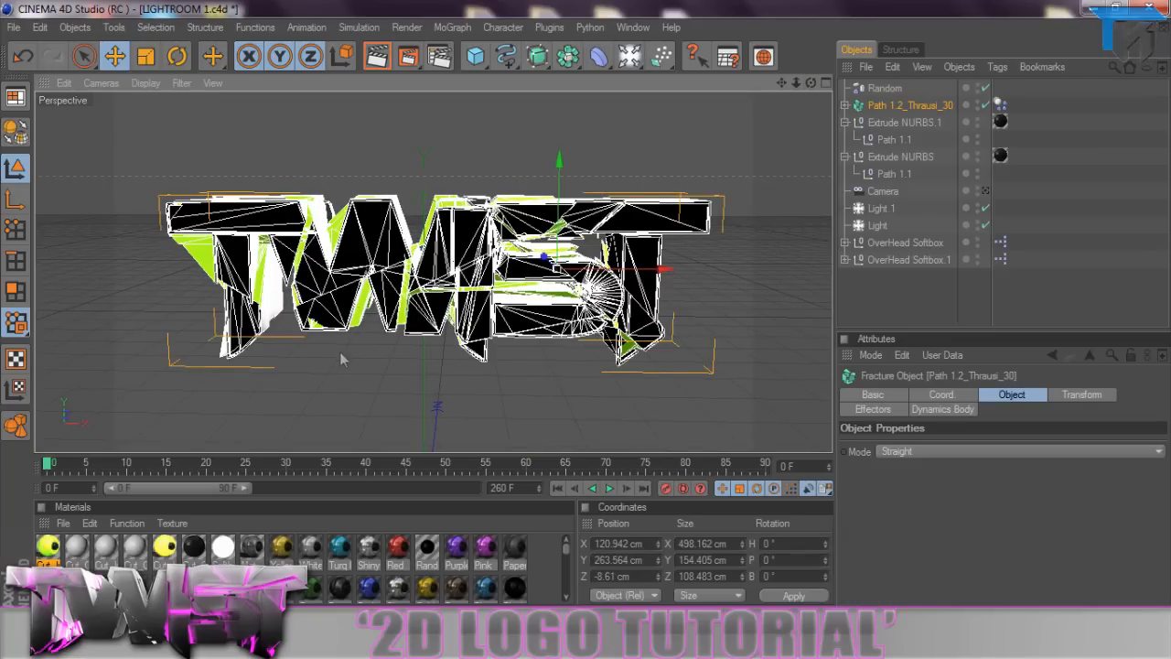
click(229, 433)
click(78, 547)
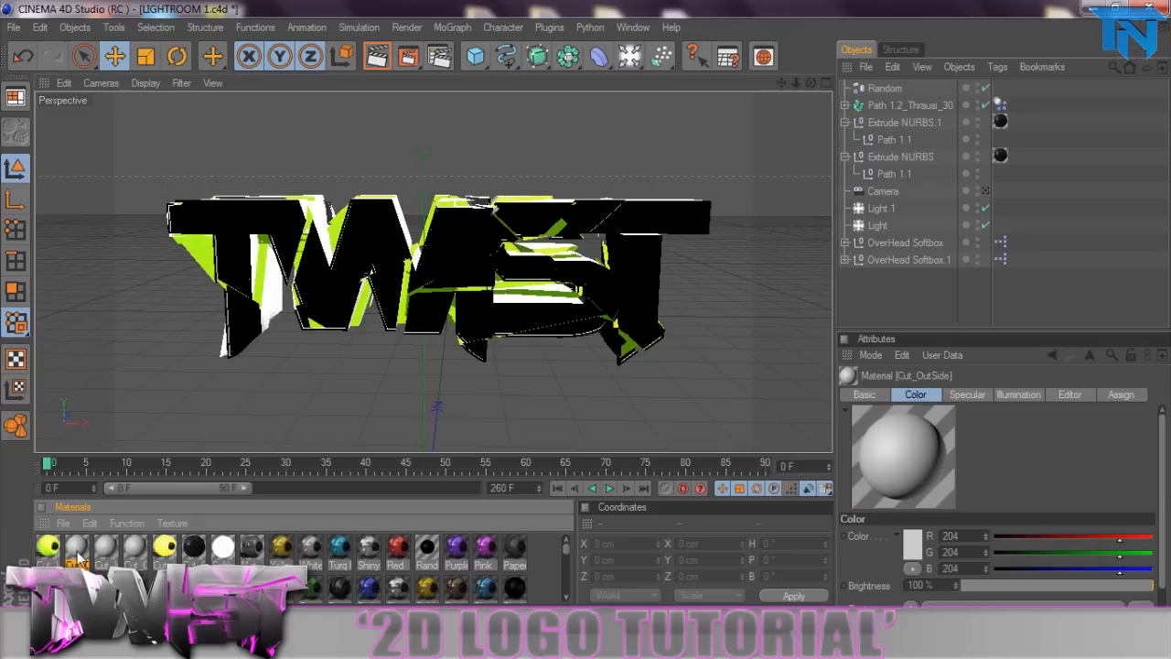
- Open Cut_OutSide and set its Color to near-black RGB 24, 24, 24
double_click(78, 548)
click(276, 296)
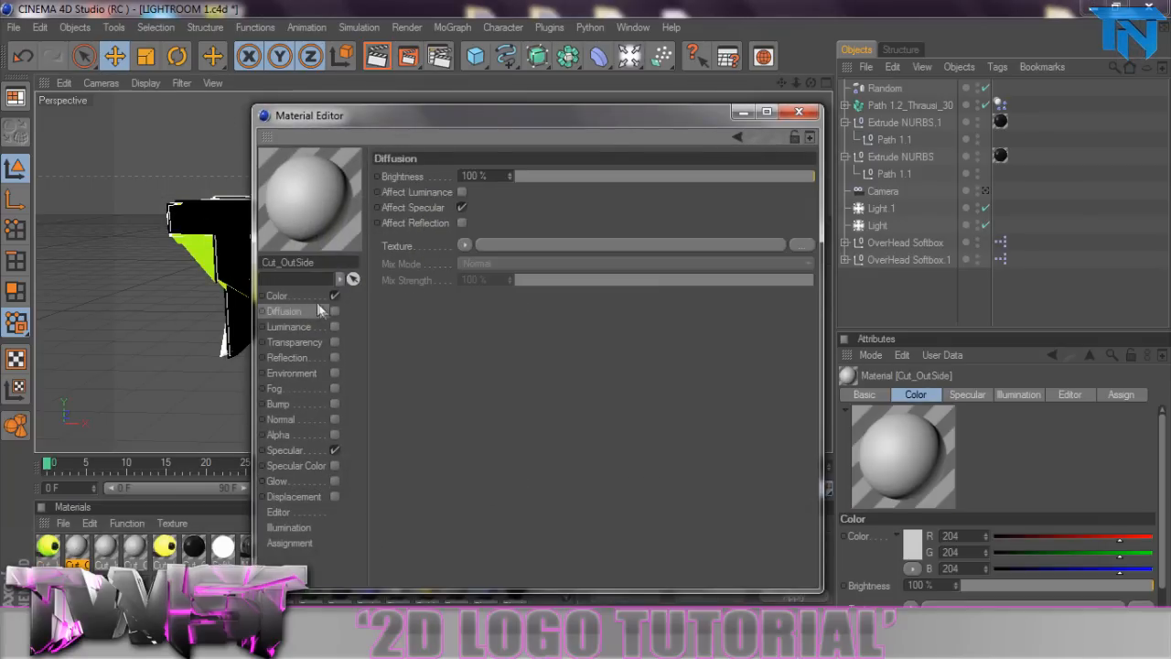
drag(502, 115, 494, 59)
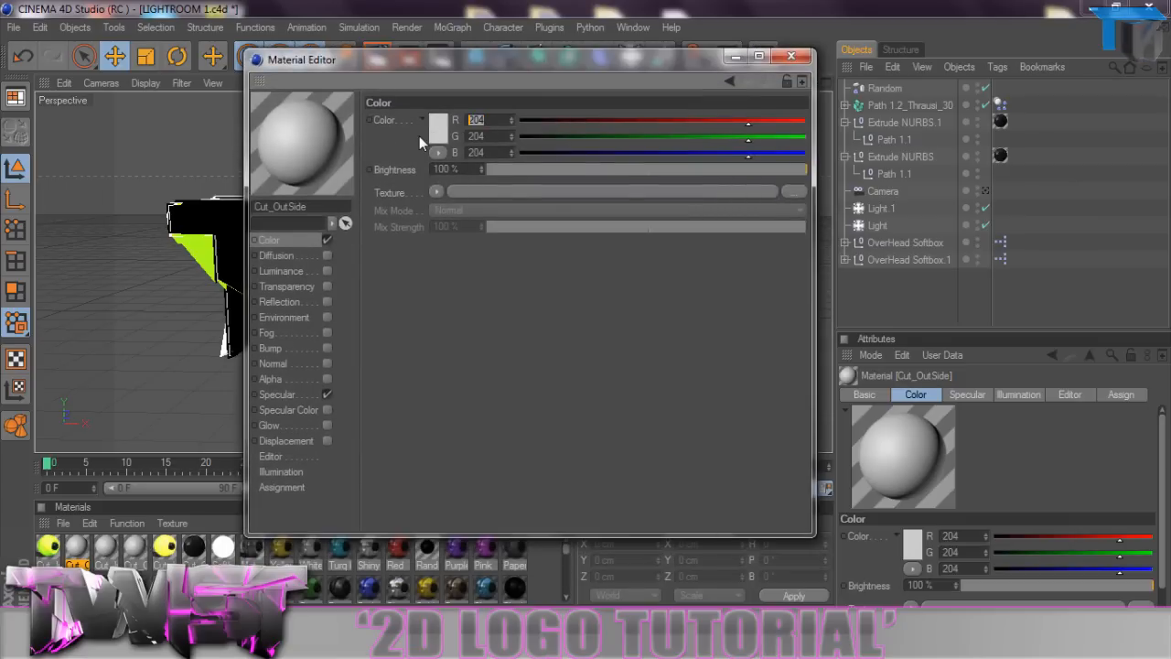
text(24)
key(Tab)
text(24)
key(Tab)
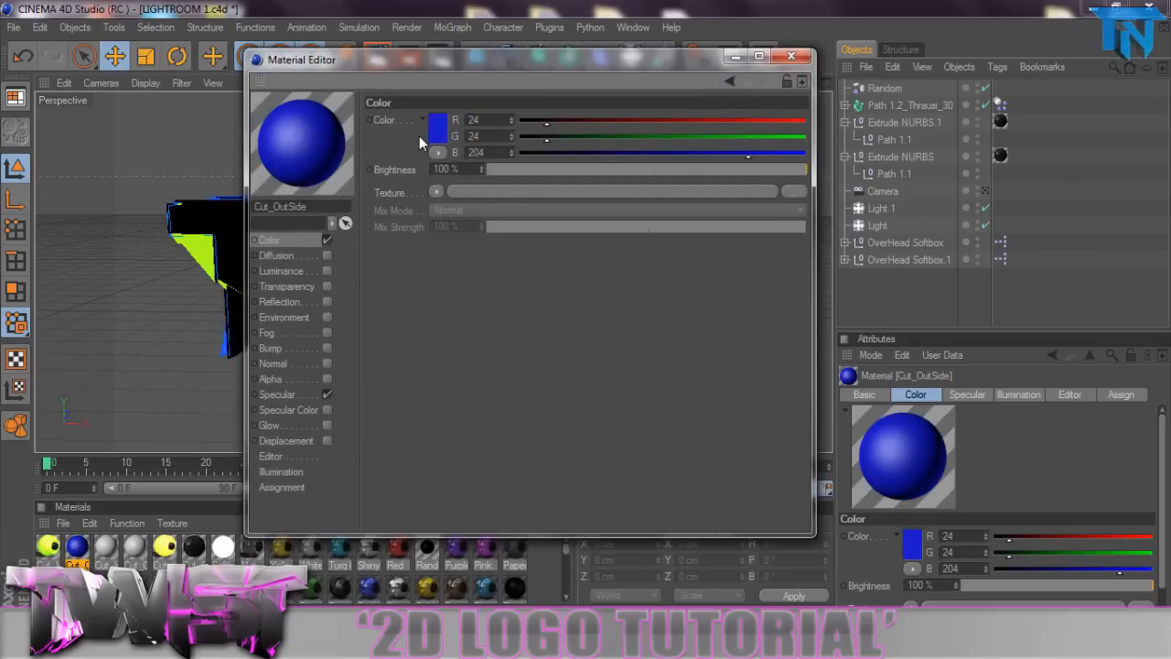
text(24)
key(Return)
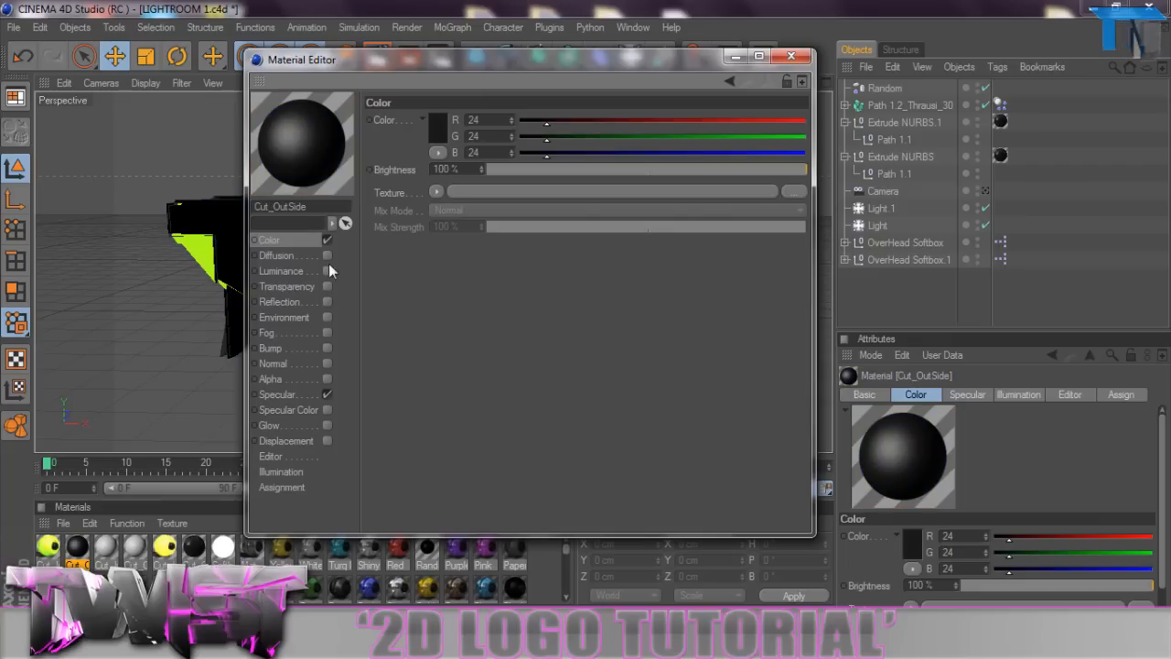
- Enable Reflection at 2% brightness with a Fresnel texture at 8% Mix Strength
click(328, 302)
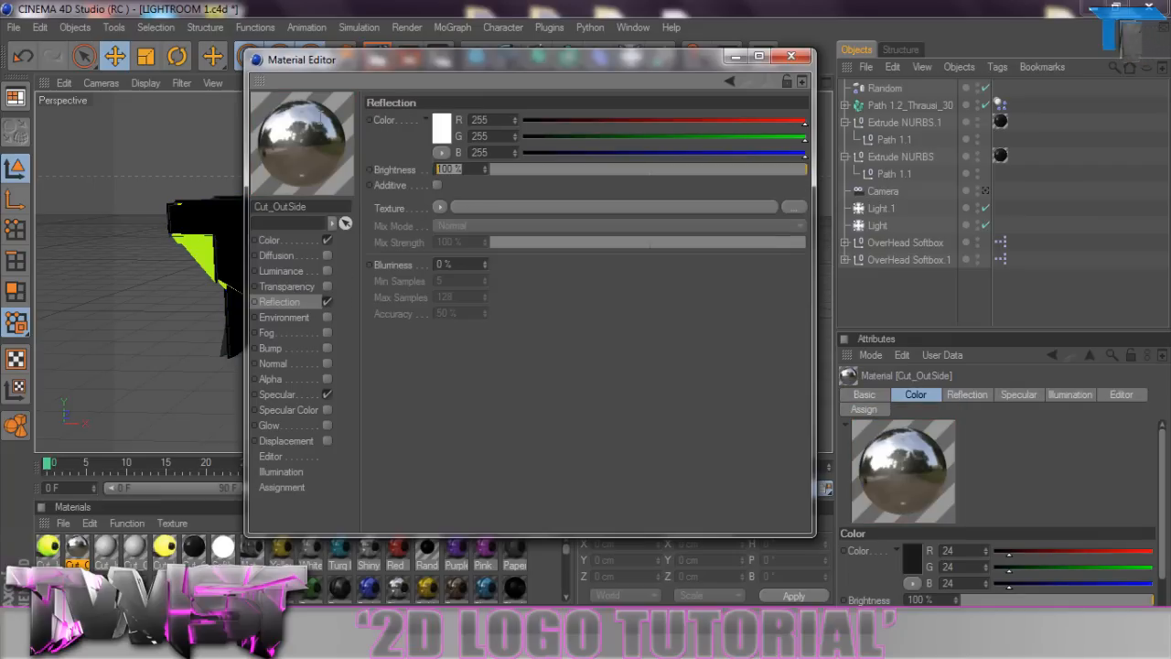
text(2)
key(Return)
click(440, 208)
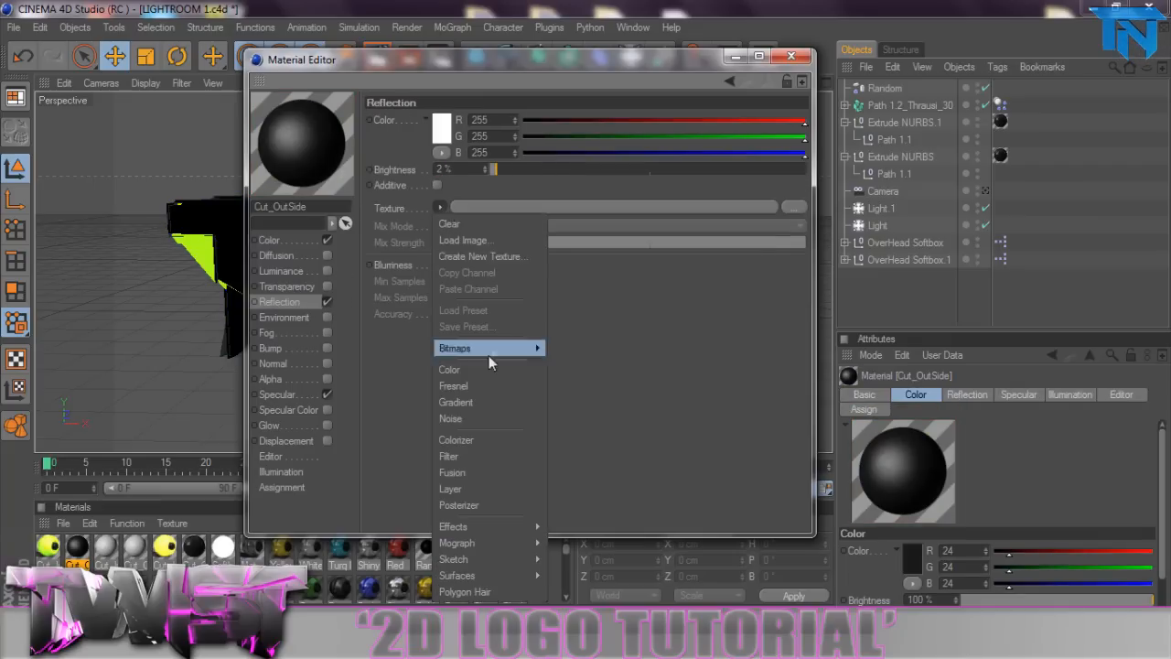
click(458, 418)
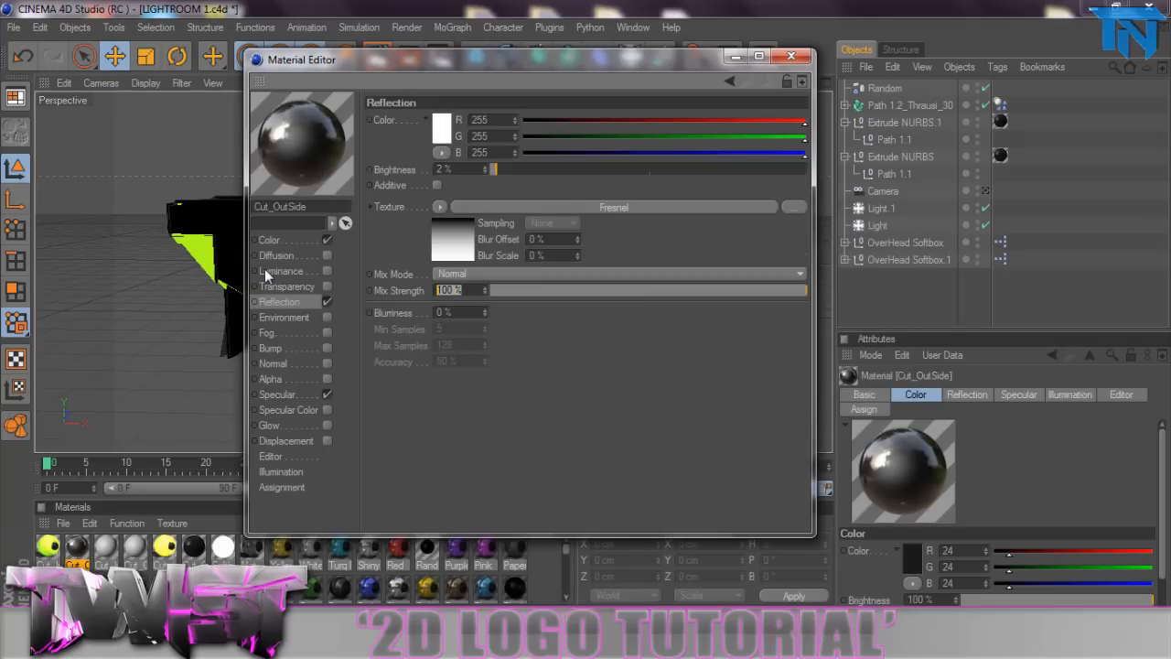
text(8)
key(Return)
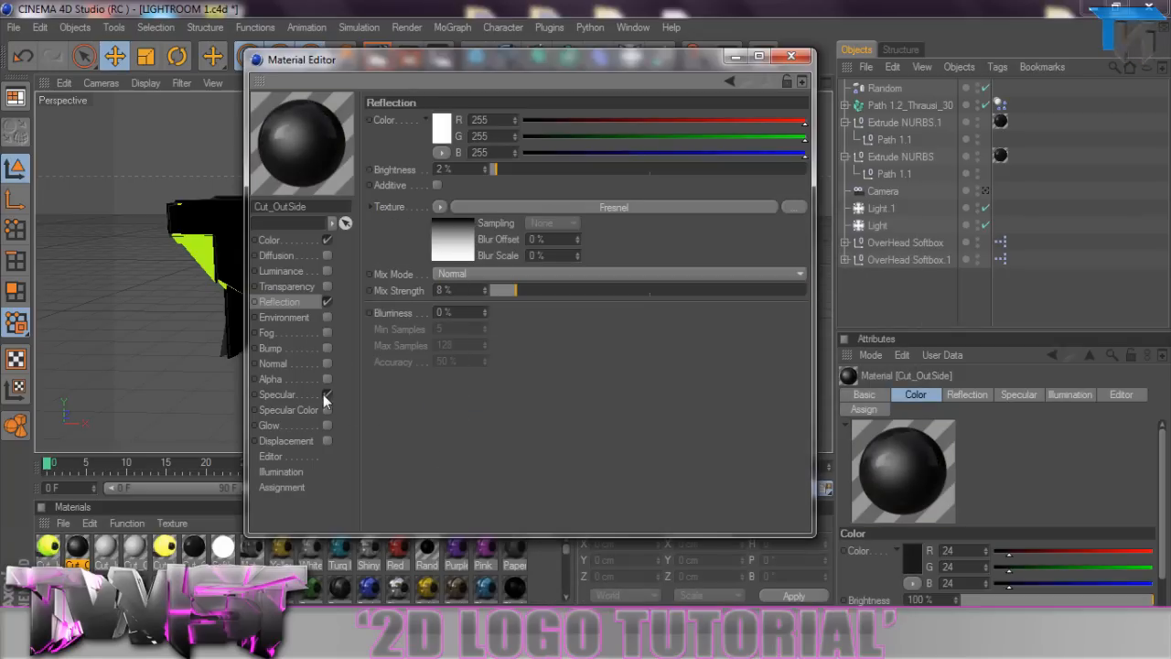
- Close the editor, move the camera closer to the logo and start a Picture Viewer render
click(791, 58)
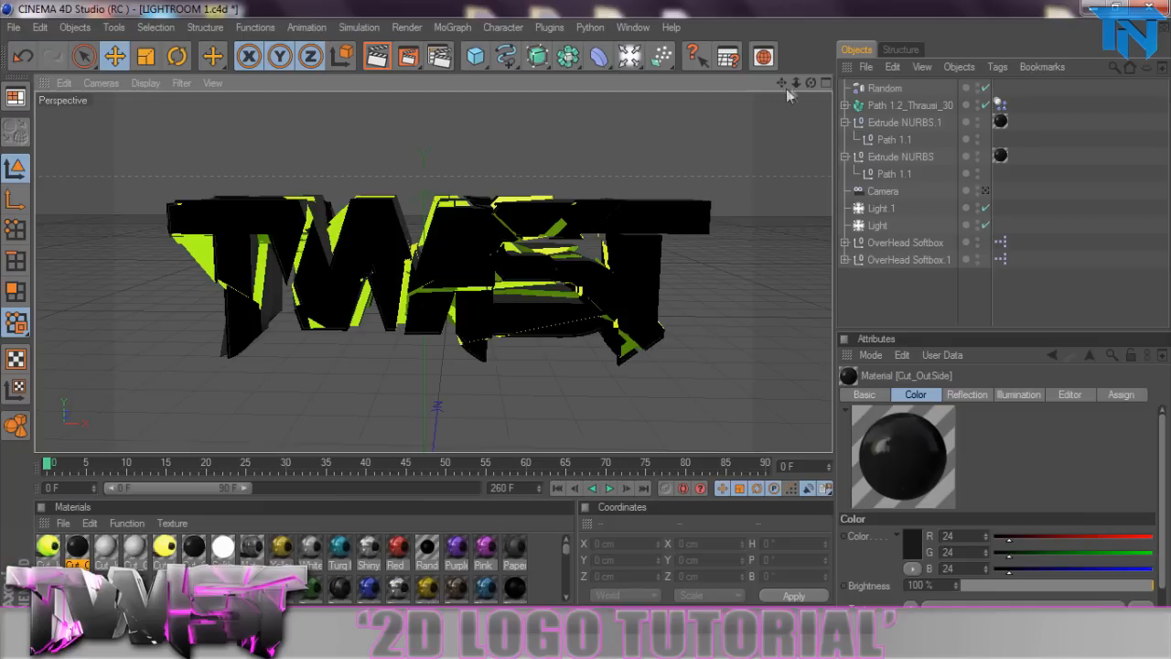
drag(795, 83, 810, 83)
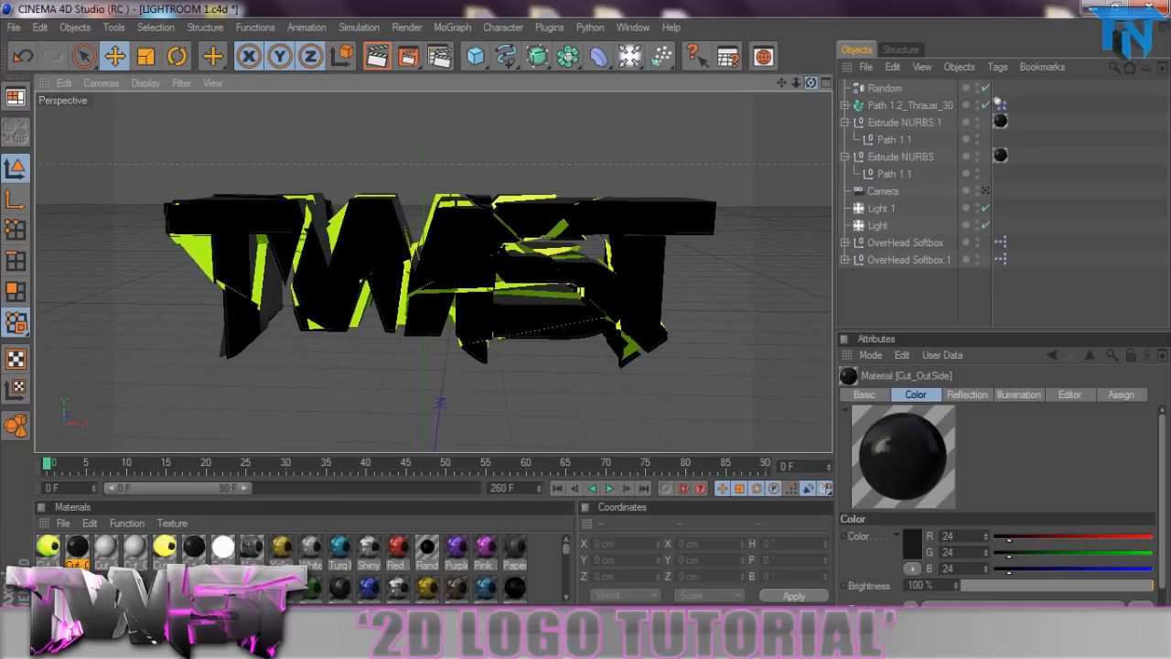
click(411, 58)
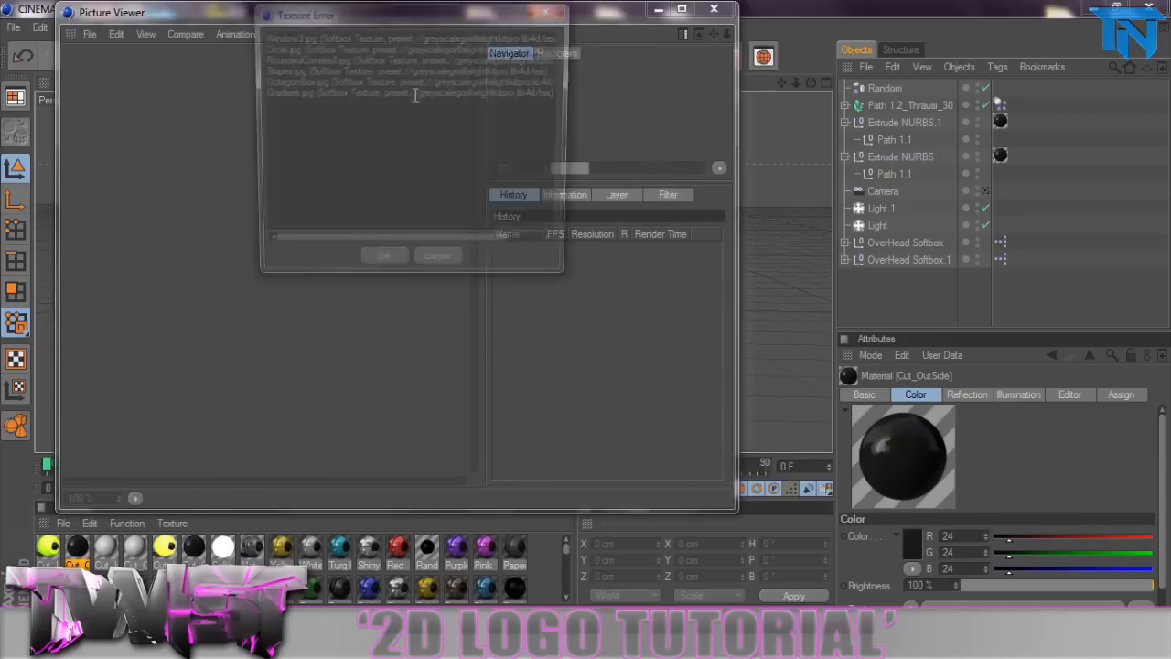
- Dismiss the Texture Error dialog so the 1920×1080 render continues
click(375, 267)
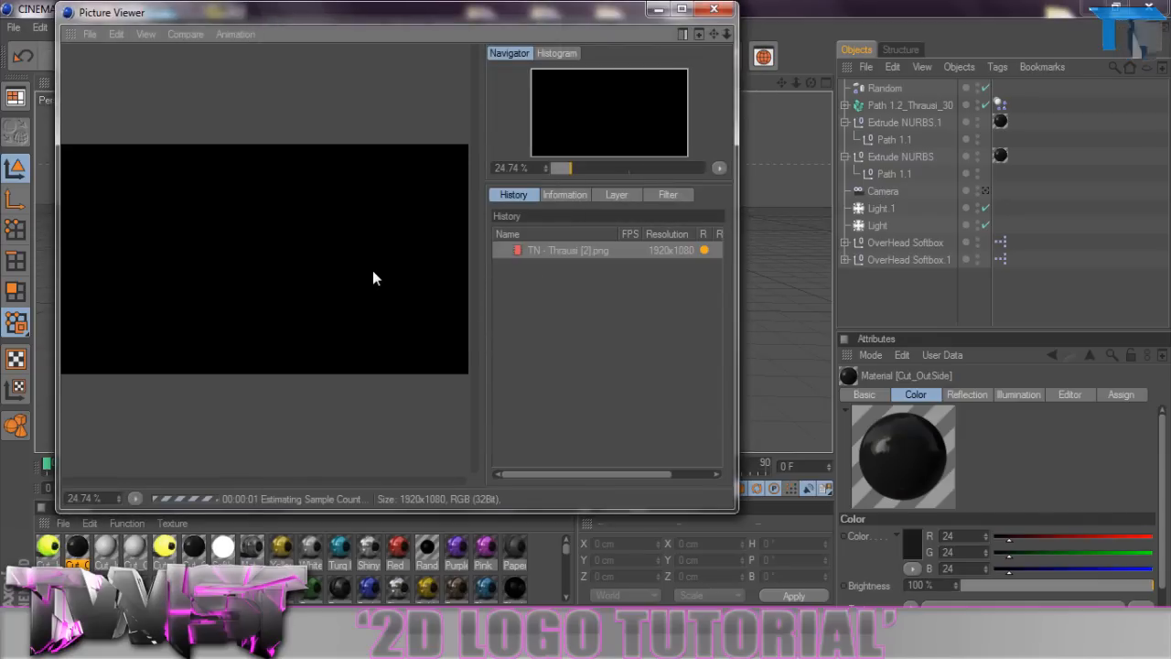